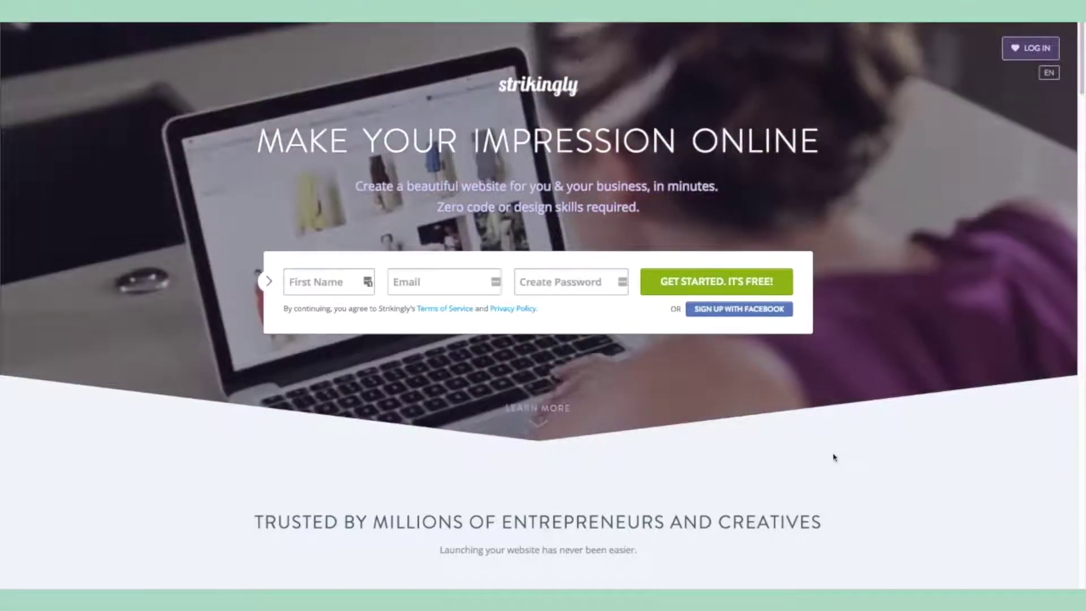
Look through the Strikingly homepage, from the sign-up form through customer examples, features and testimonials to the footer.
scroll(834, 457, down, 4)
scroll(834, 457, down, 7)
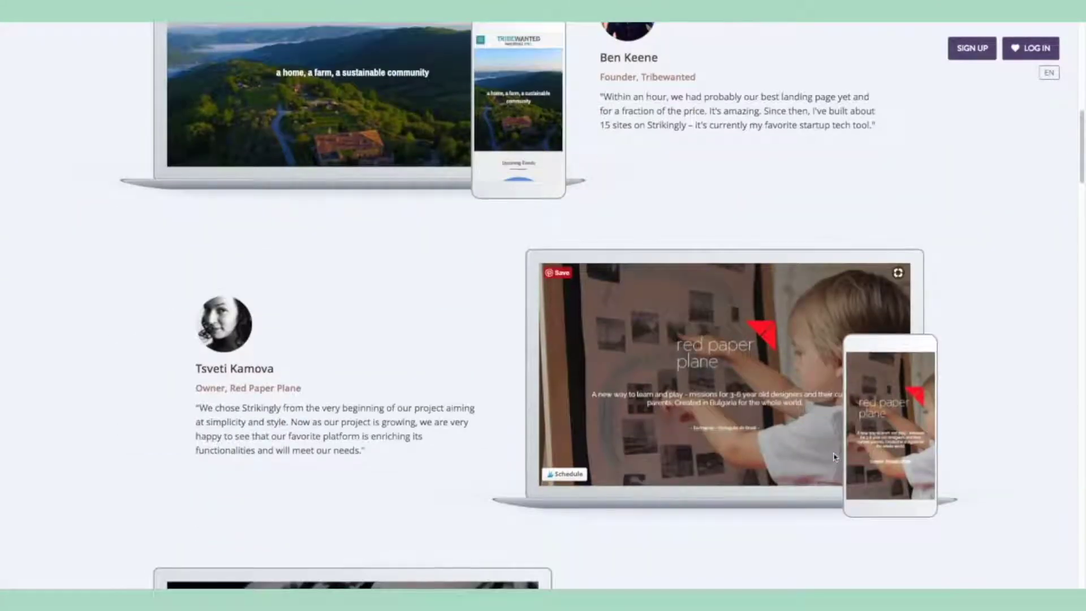
scroll(834, 457, down, 3)
scroll(834, 457, down, 7)
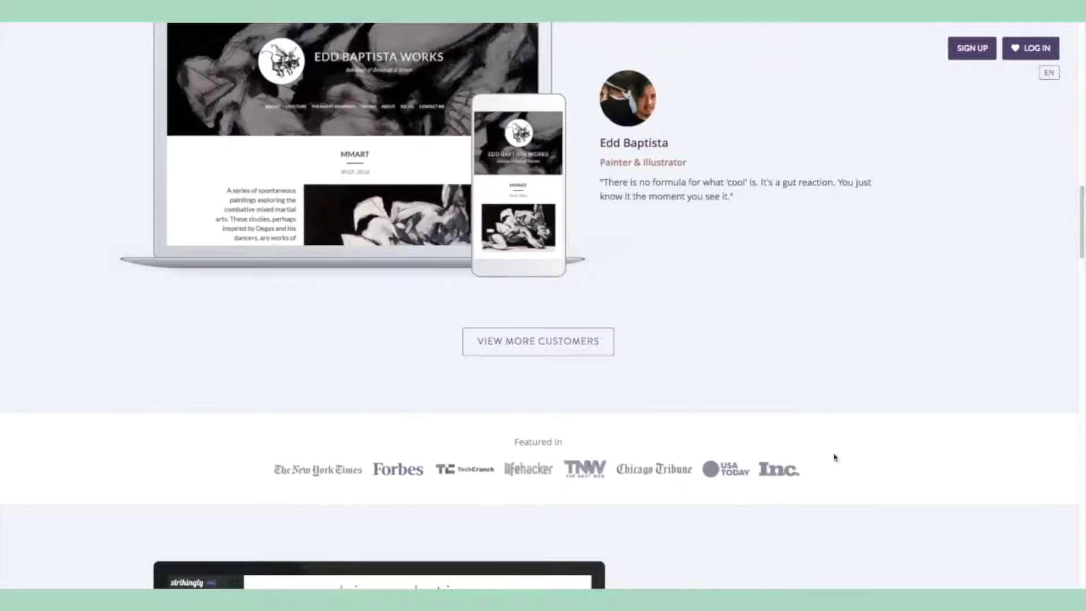
scroll(834, 457, down, 2)
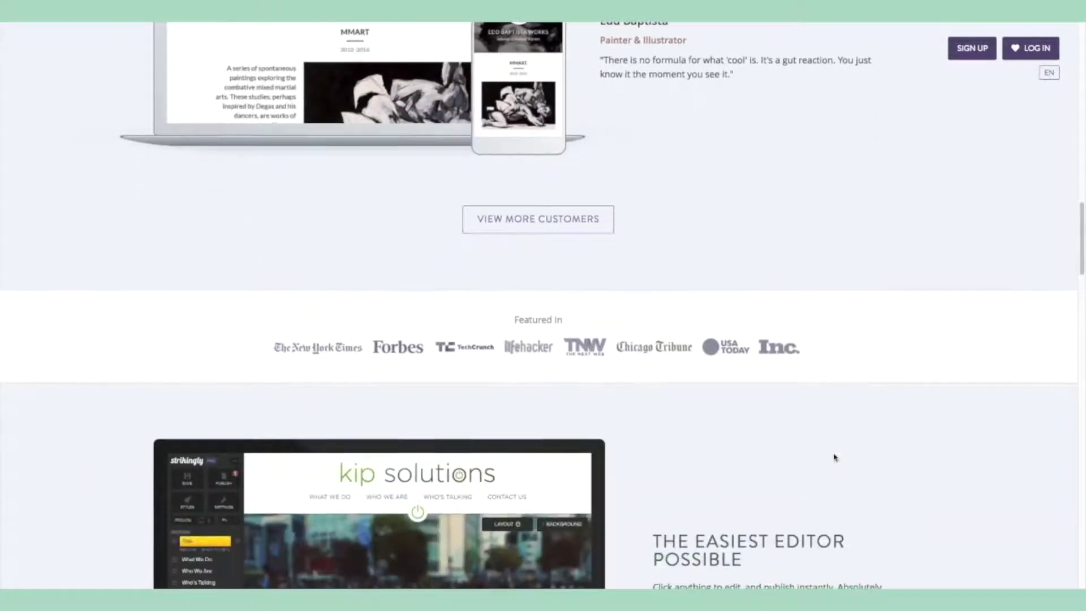
scroll(834, 458, down, 8)
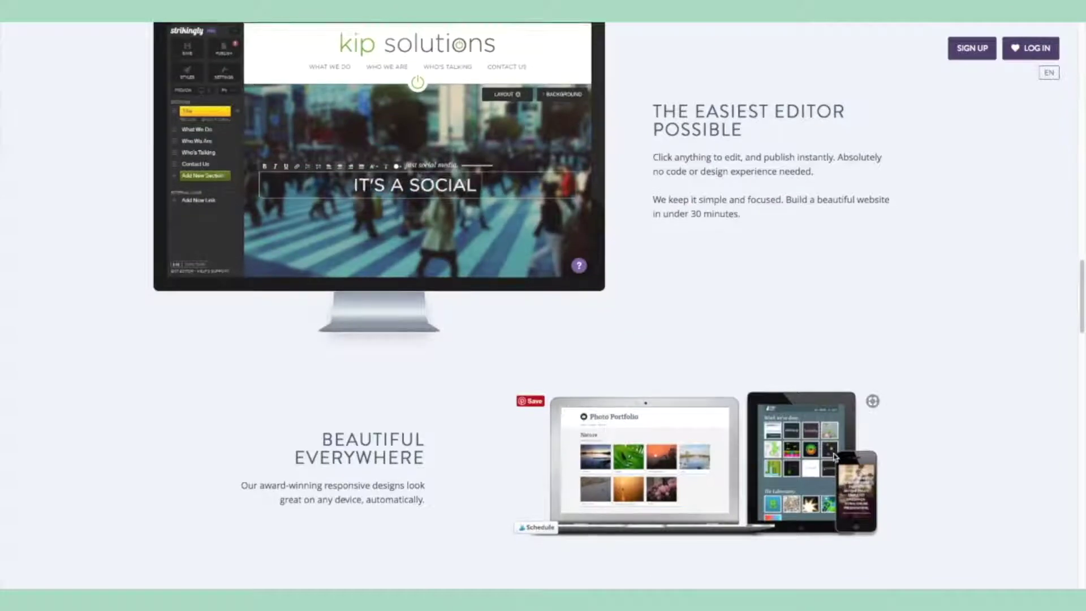
scroll(834, 457, down, 3)
scroll(834, 457, down, 11)
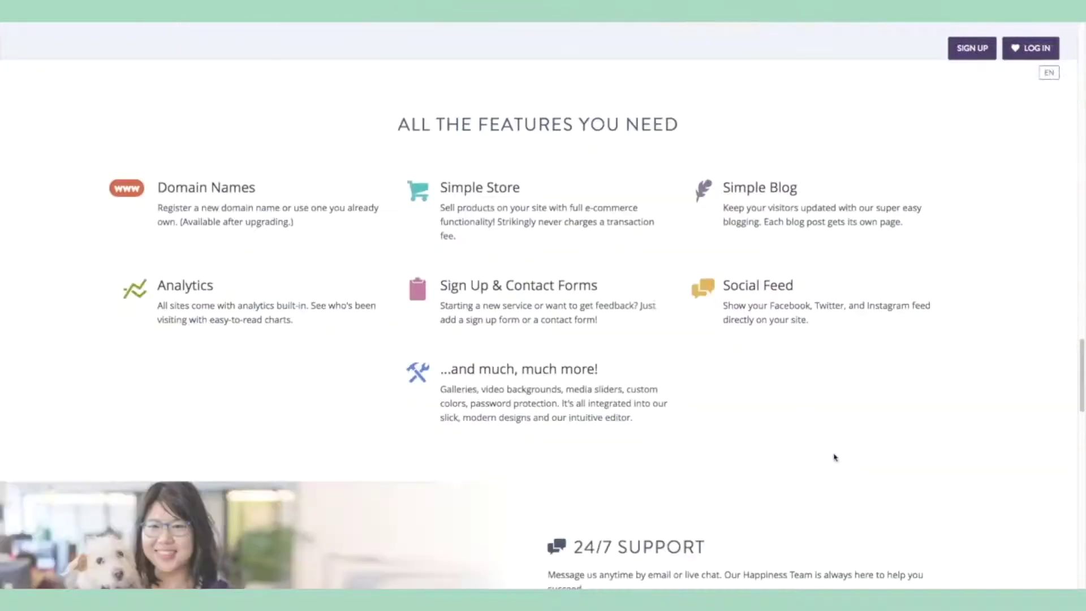
scroll(834, 457, down, 6)
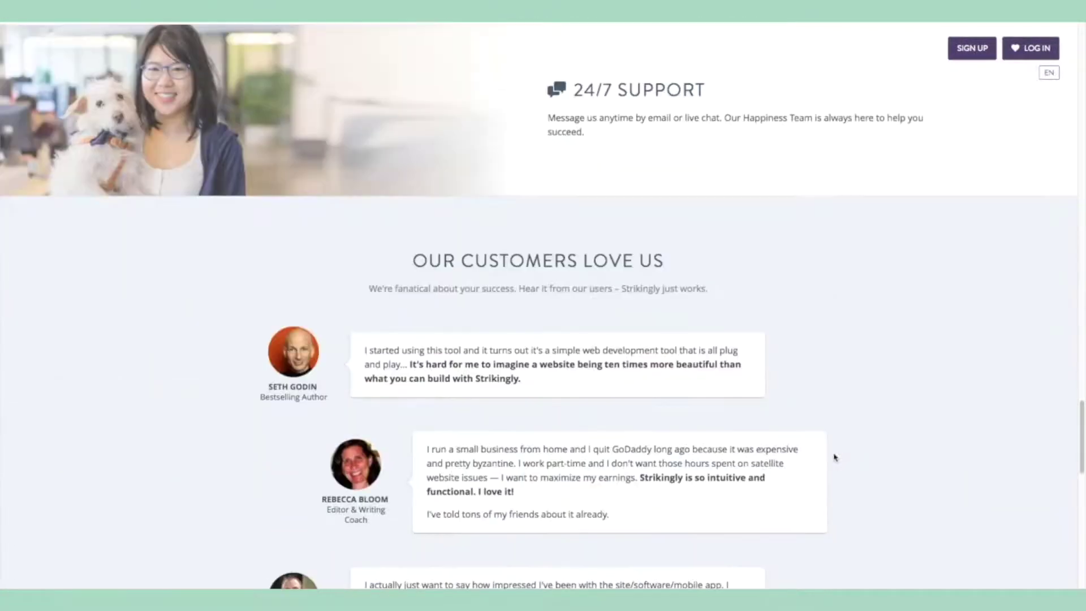
scroll(834, 457, down, 13)
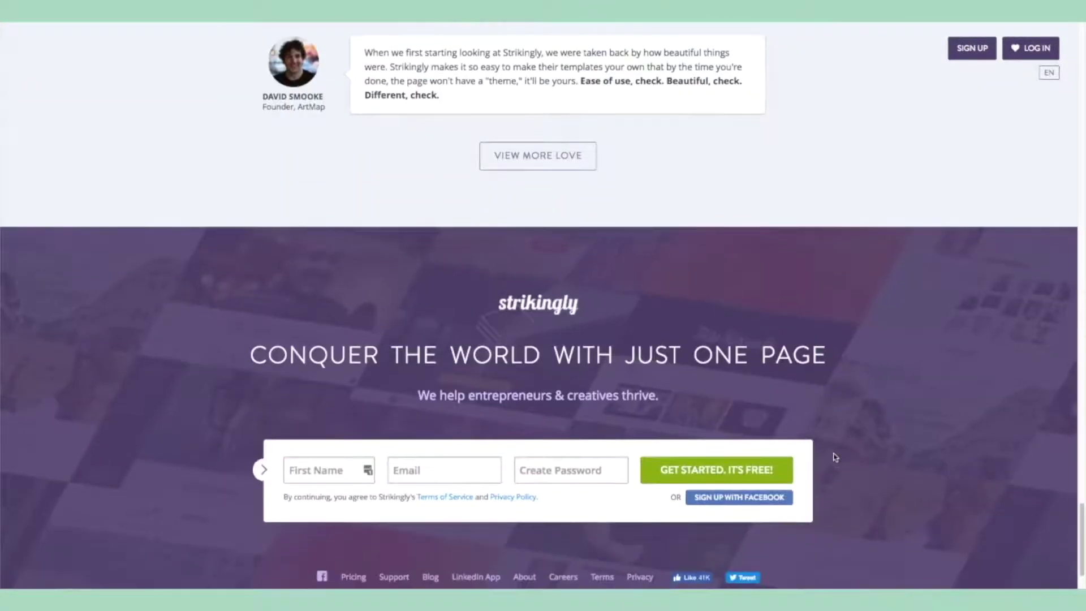
scroll(834, 457, down, 1)
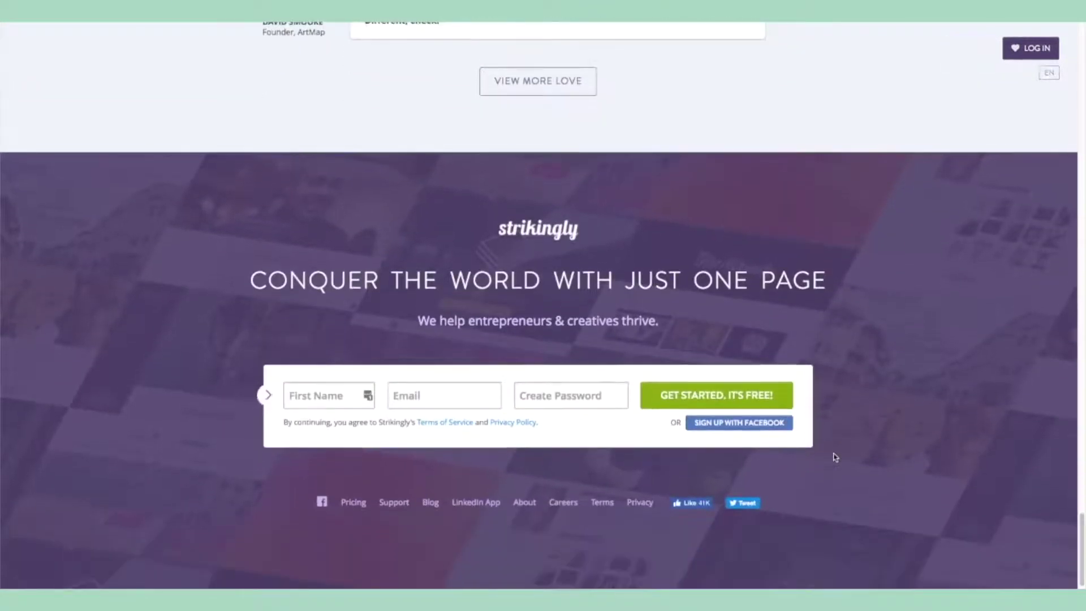
scroll(833, 456, down, 1)
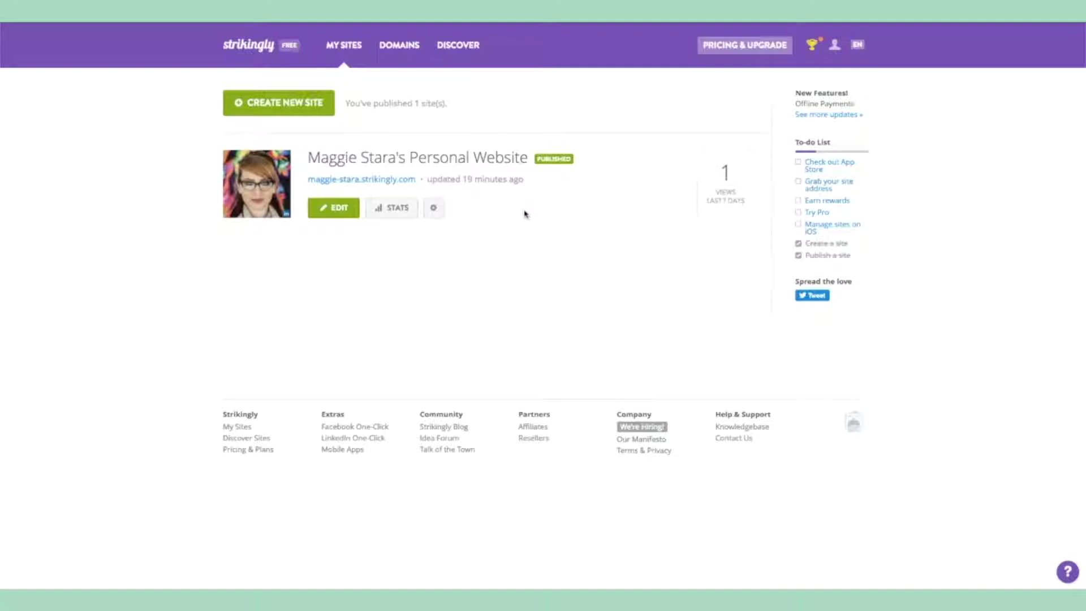
Create a new site from the Maker template after browsing the template gallery.
click(310, 108)
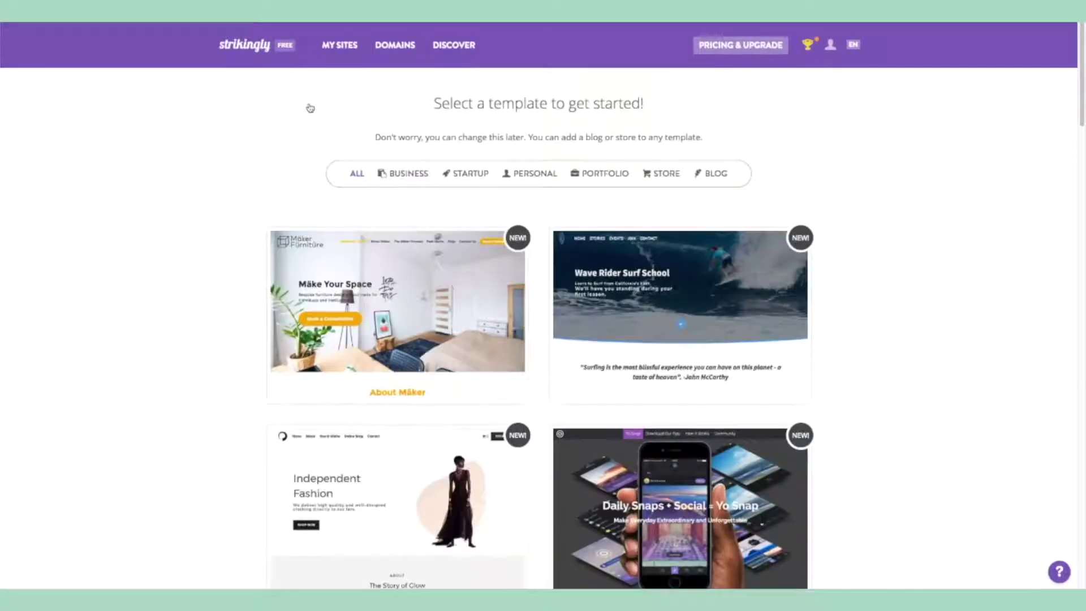
scroll(296, 119, down, 4)
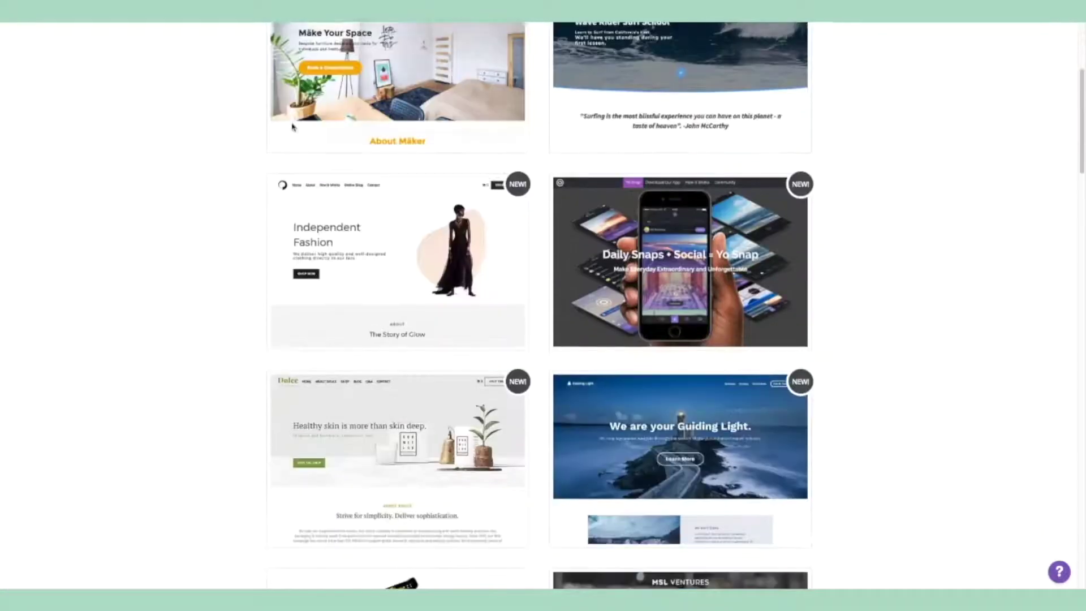
scroll(293, 126, down, 3)
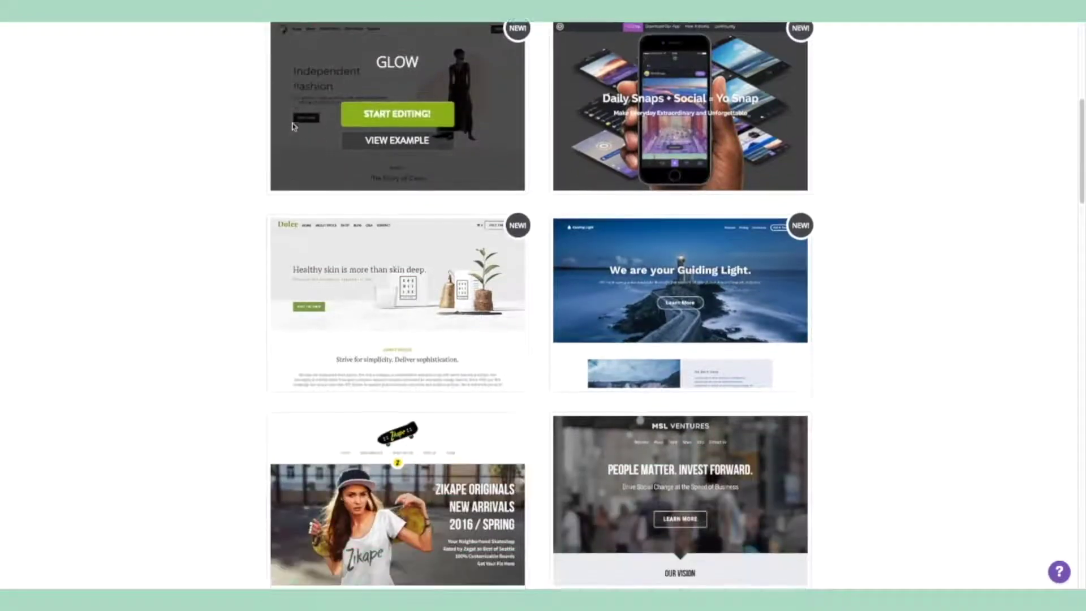
scroll(293, 127, down, 1)
scroll(292, 126, down, 4)
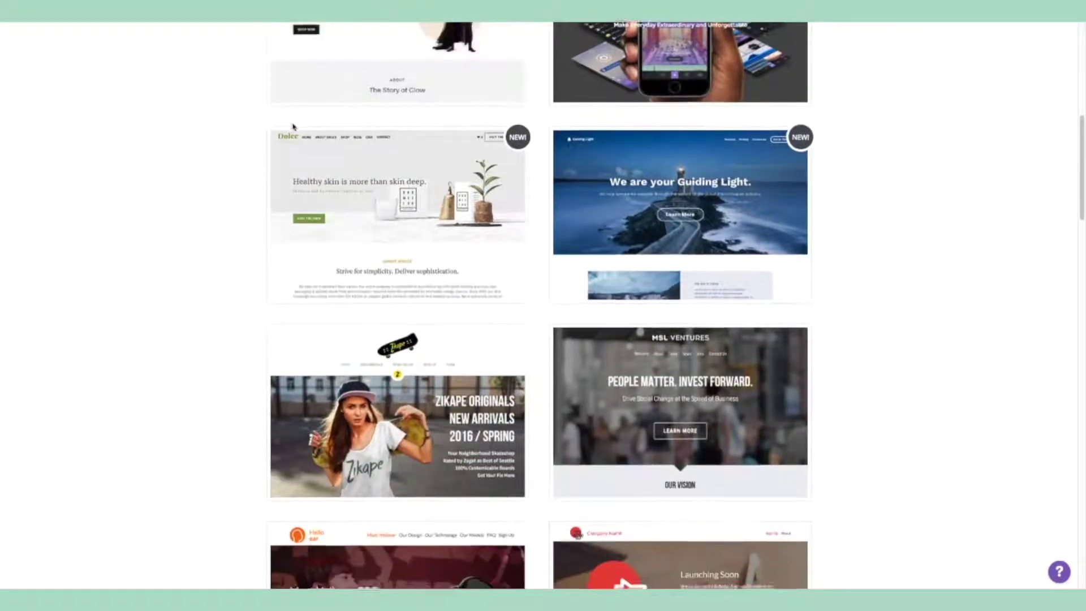
scroll(292, 125, down, 3)
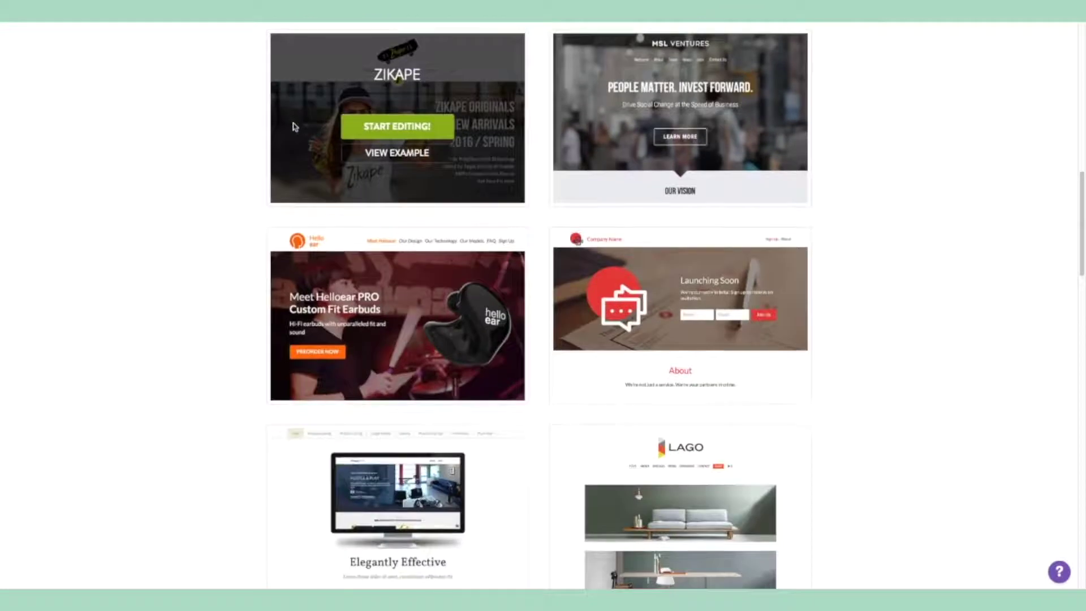
scroll(294, 125, down, 2)
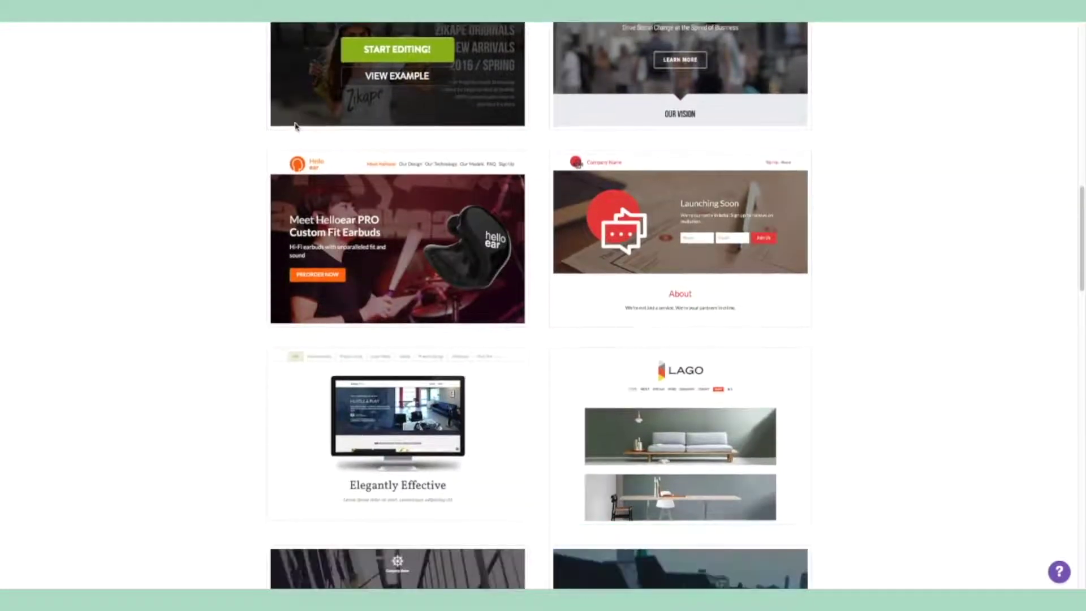
scroll(296, 126, down, 3)
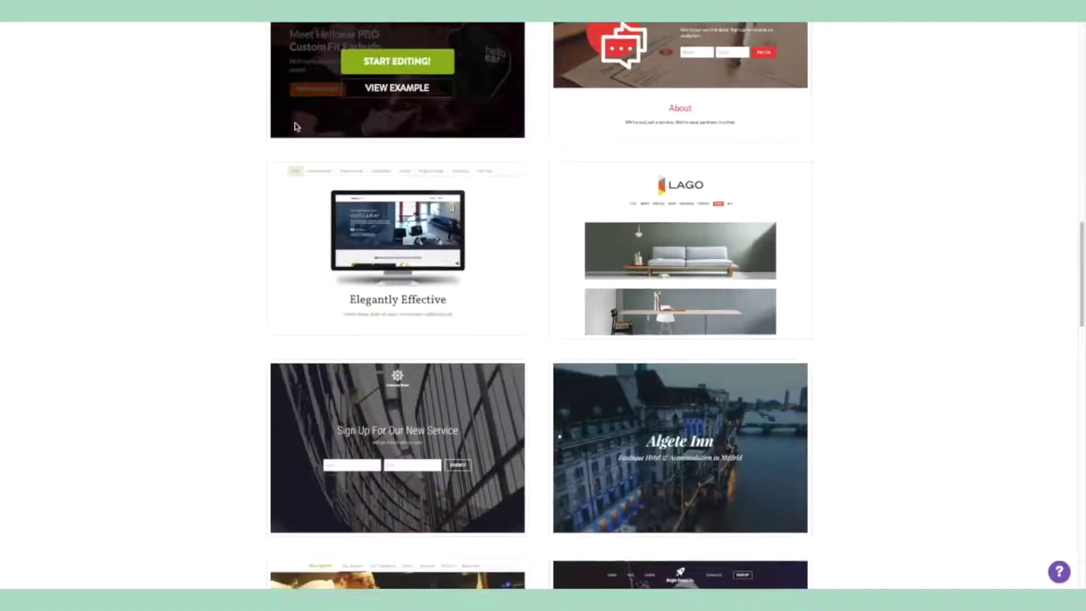
scroll(296, 126, down, 1)
scroll(296, 126, down, 5)
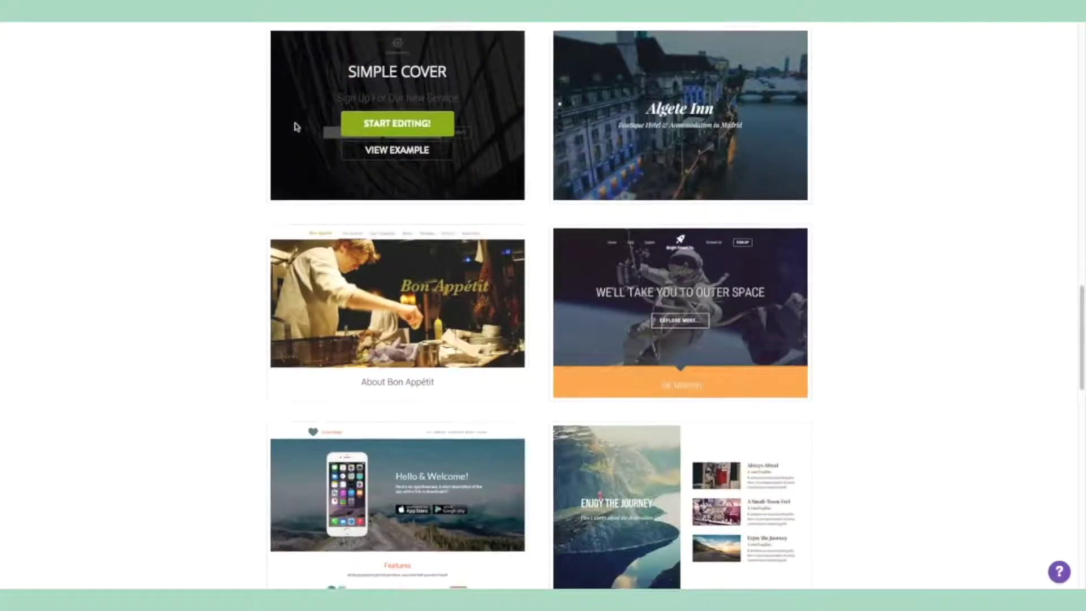
scroll(296, 127, down, 1)
scroll(295, 126, up, 15)
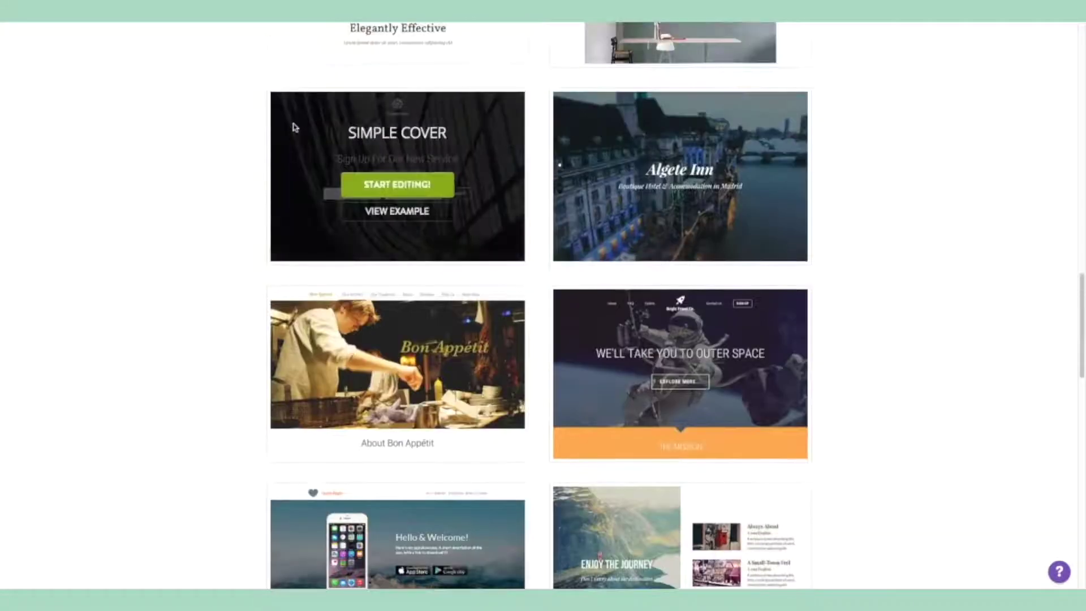
scroll(296, 127, up, 10)
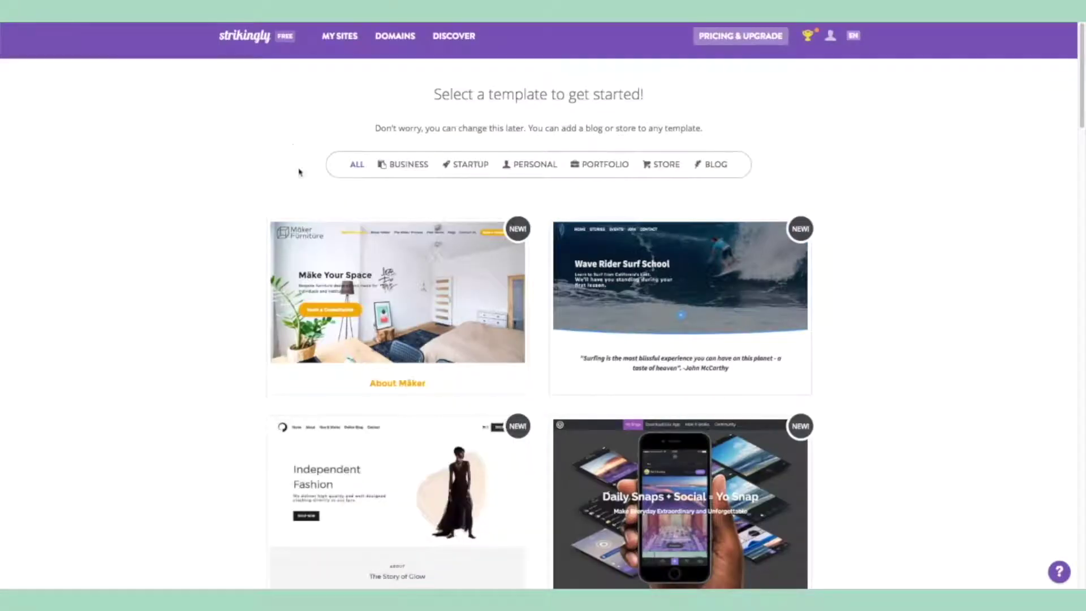
mouse_move(433, 297)
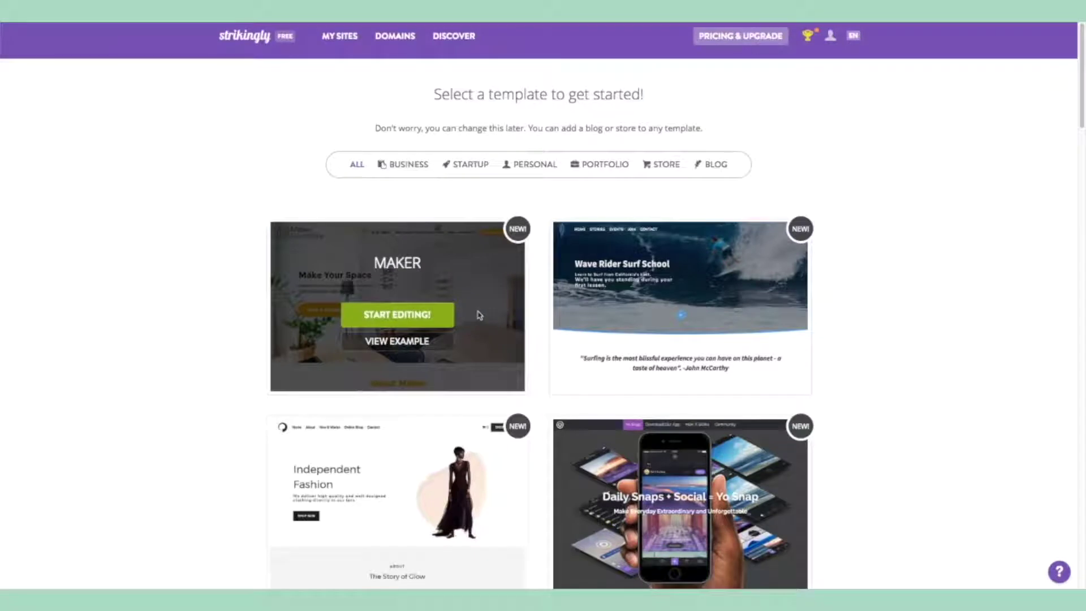
click(398, 320)
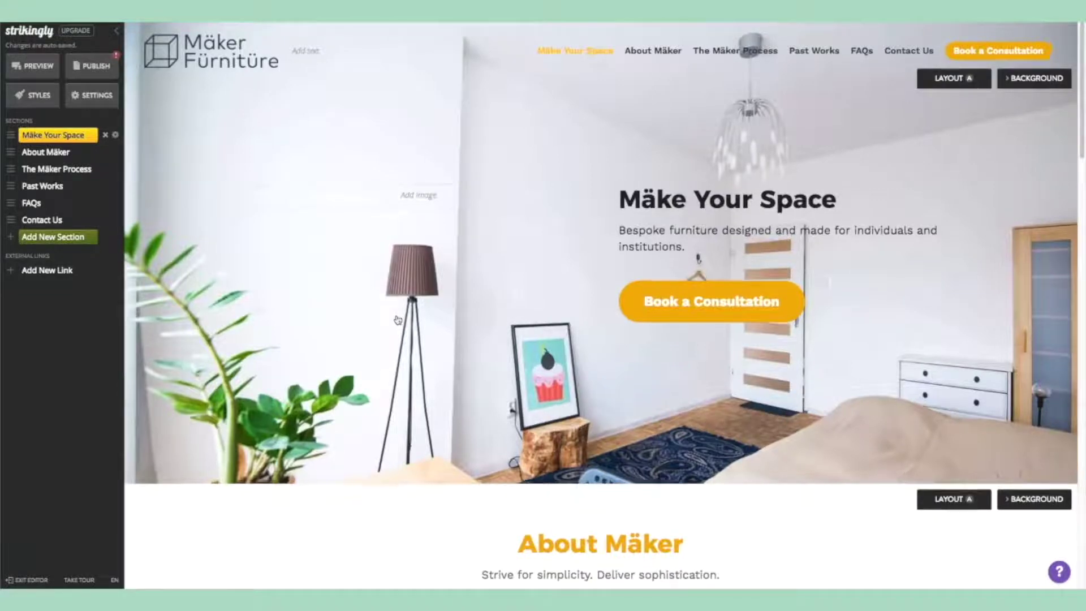
Examine the Maker template's page sections, from the opening banner to the contact form, including the Past Works gallery.
scroll(398, 321, down, 9)
scroll(397, 320, down, 15)
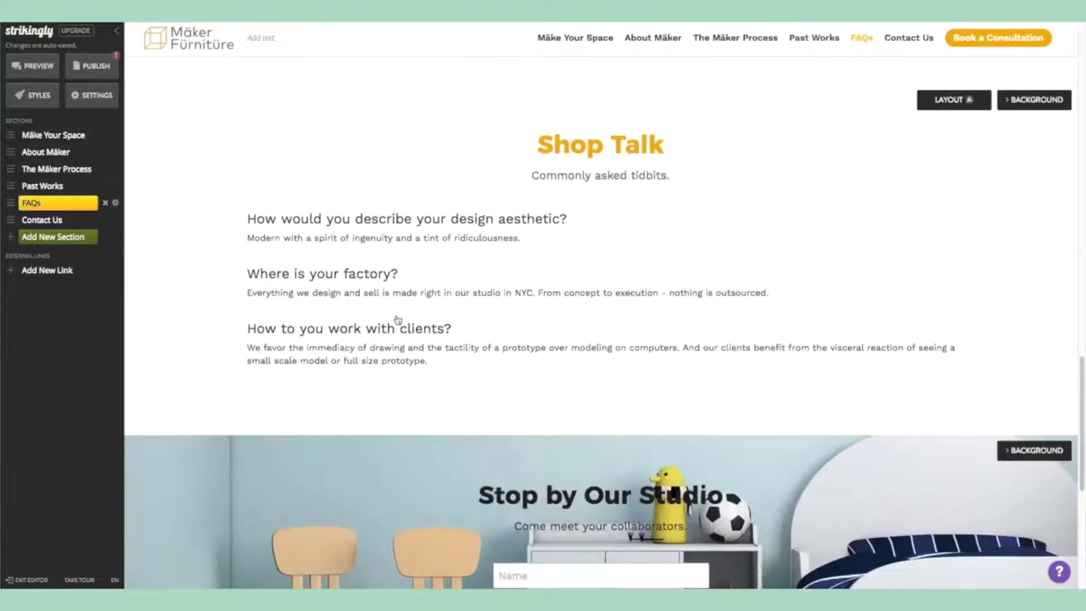
scroll(397, 320, down, 5)
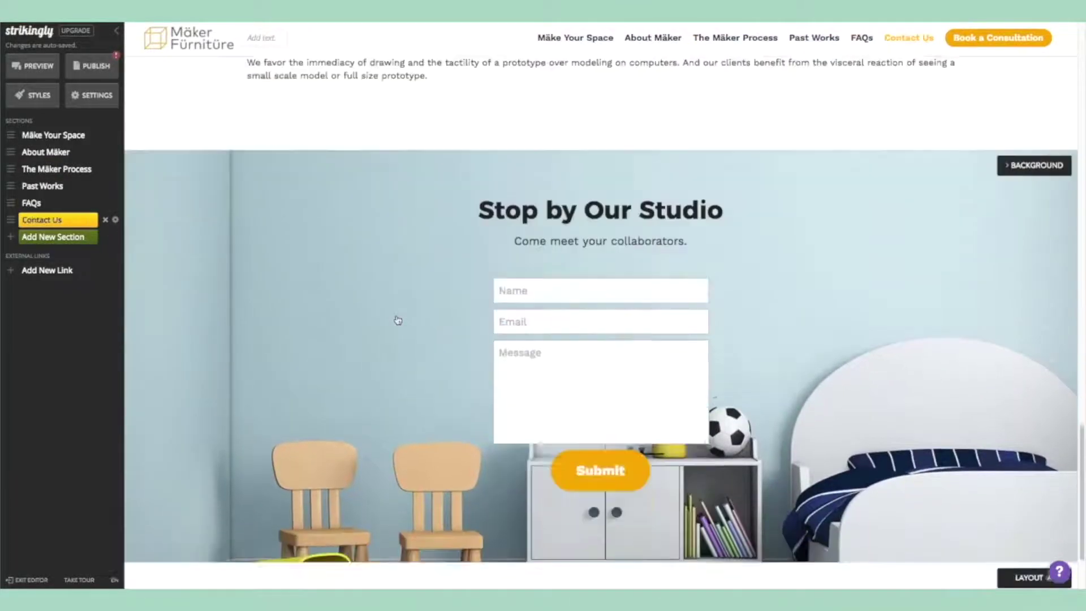
scroll(398, 321, up, 8)
scroll(397, 321, up, 5)
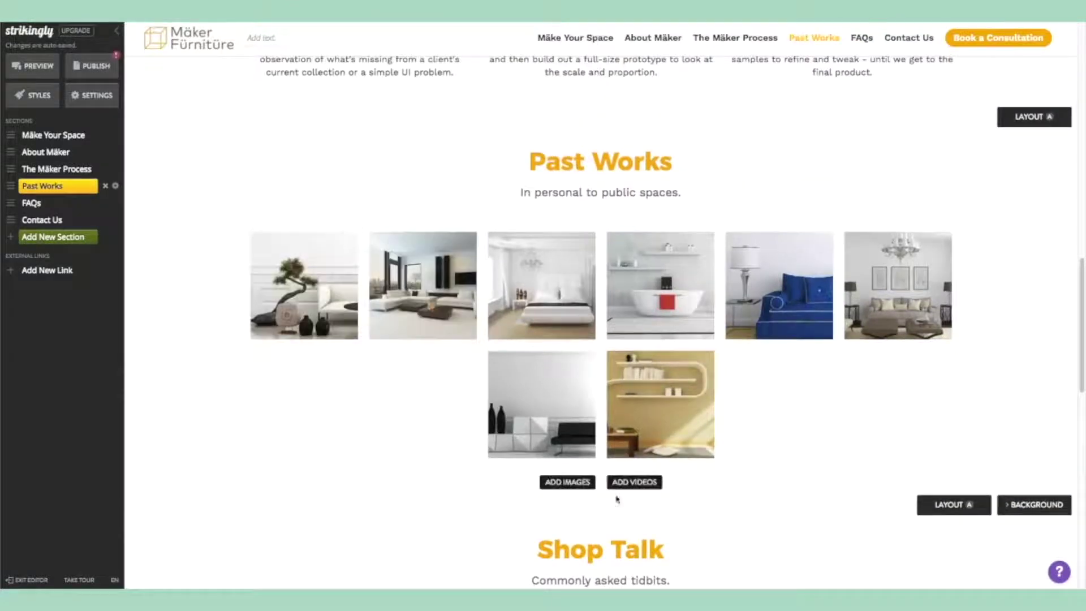
mouse_move(529, 286)
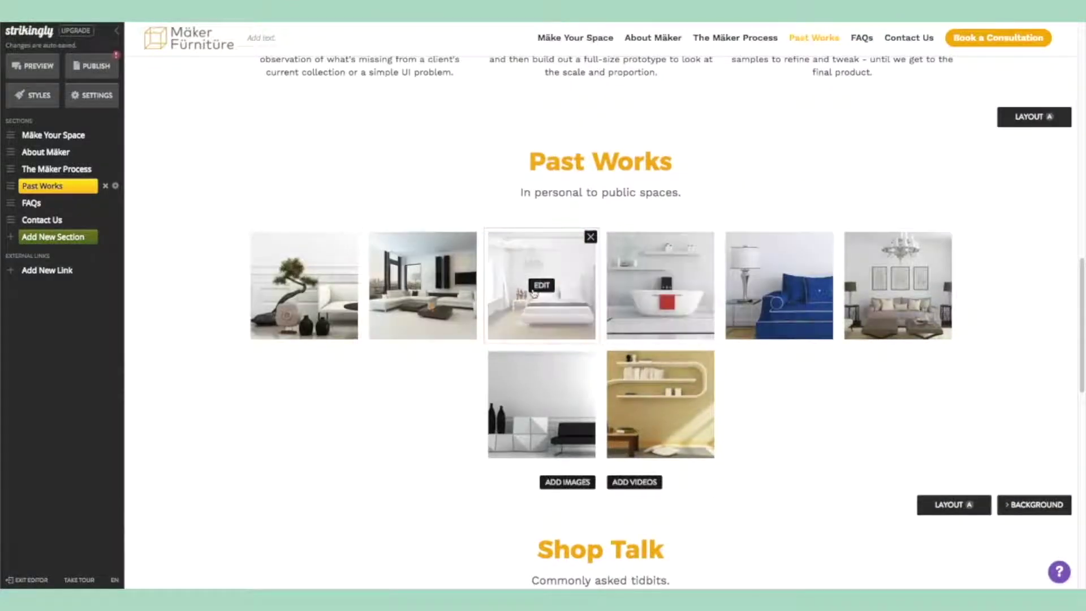
scroll(533, 290, up, 10)
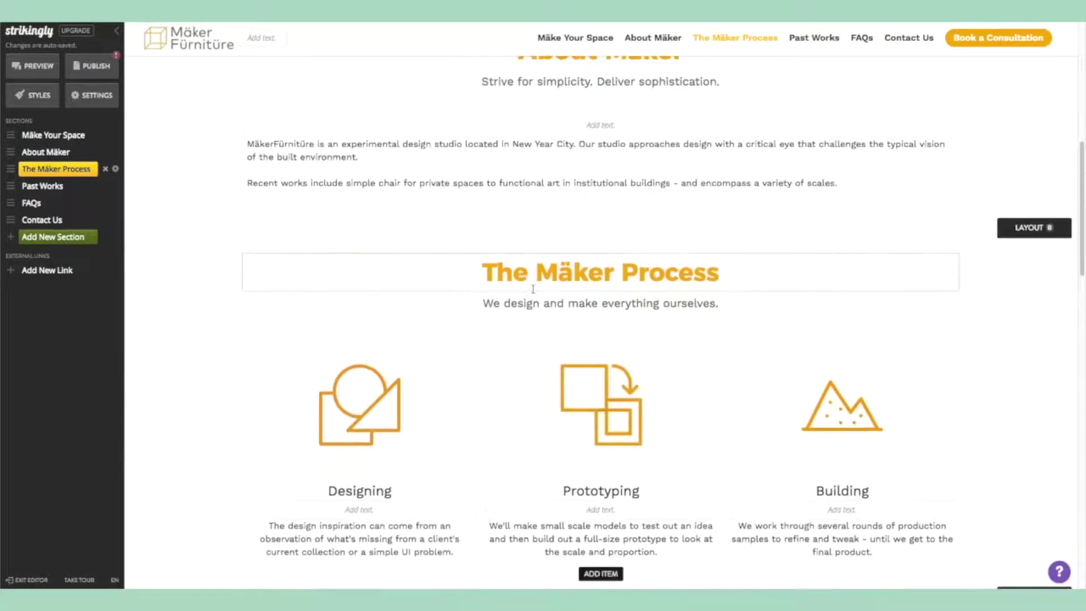
scroll(533, 289, up, 6)
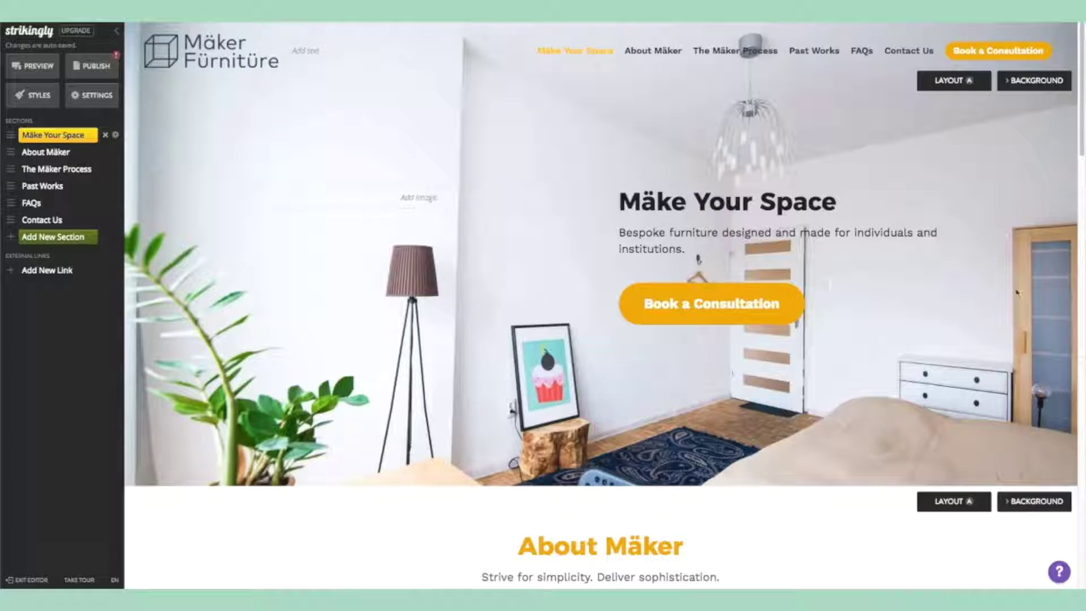
Set the Mäke Your Space section's background to the blue sky video with clouds from the video library.
click(1038, 82)
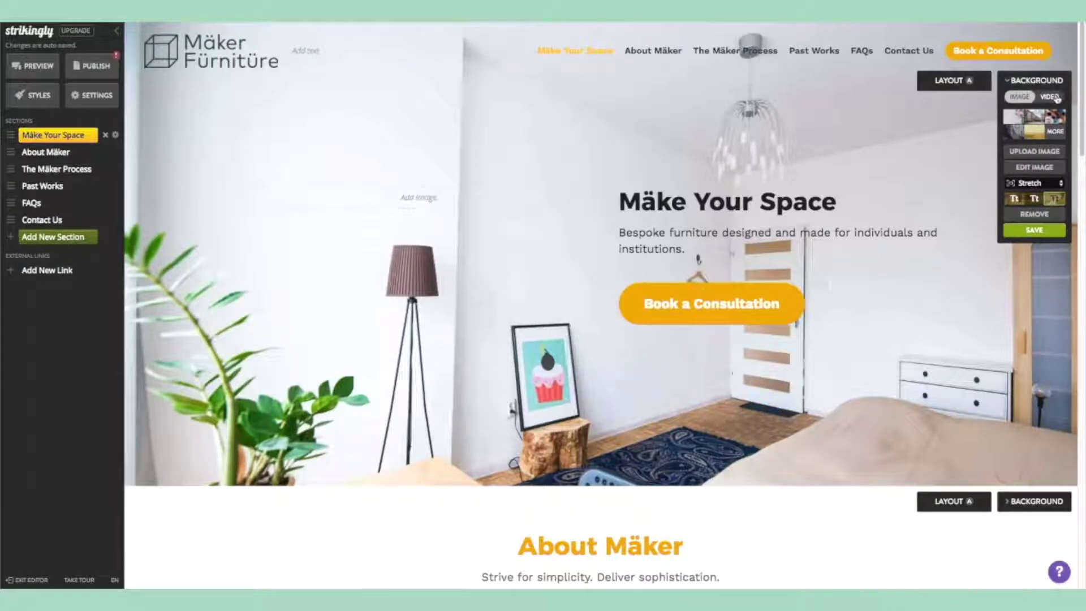
click(1052, 97)
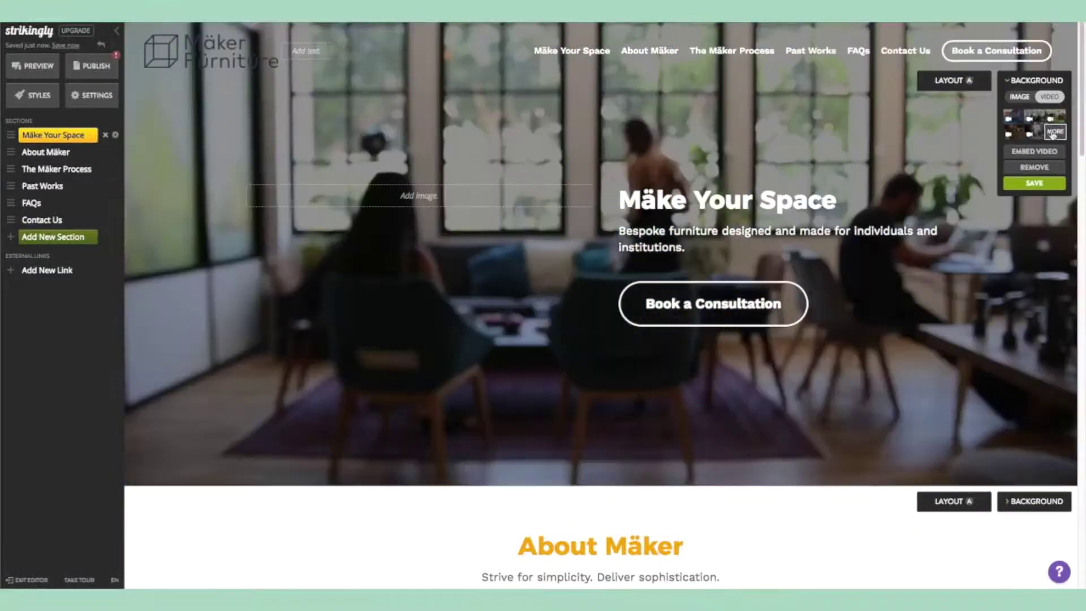
click(1054, 134)
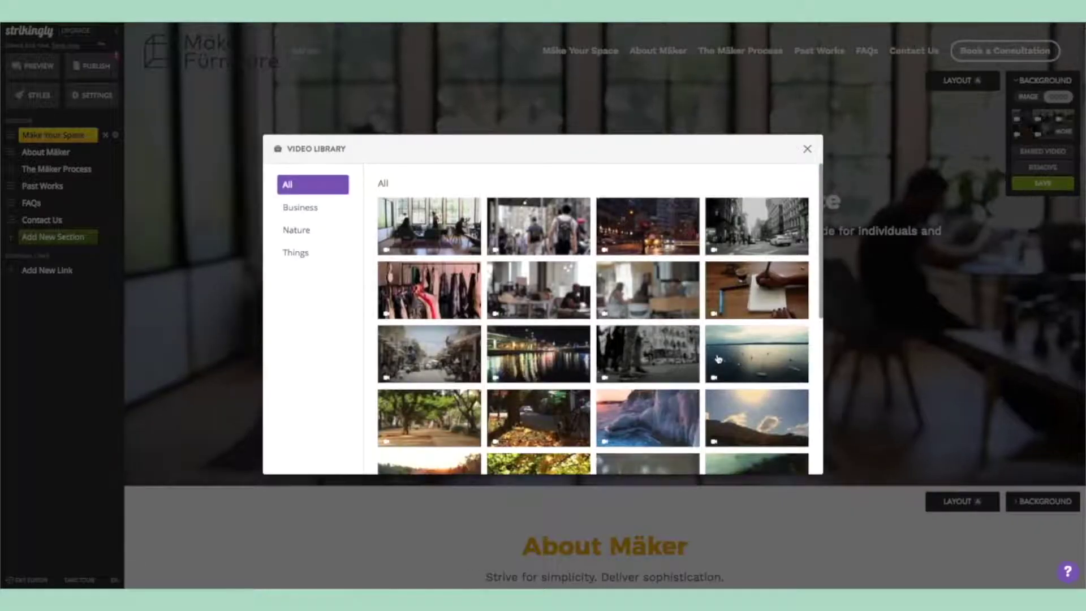
scroll(719, 358, down, 2)
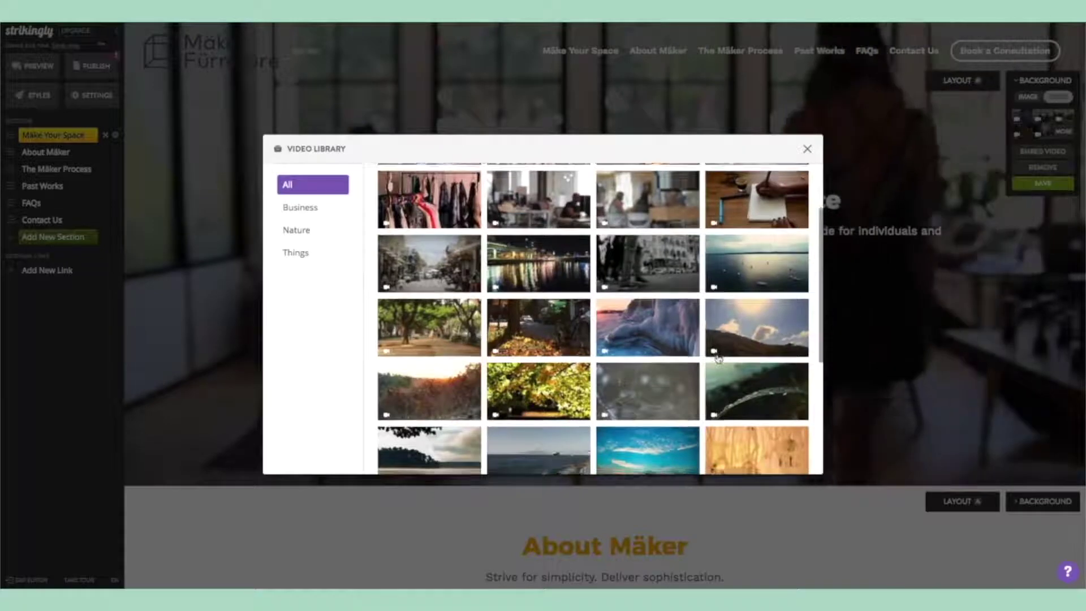
scroll(718, 358, down, 4)
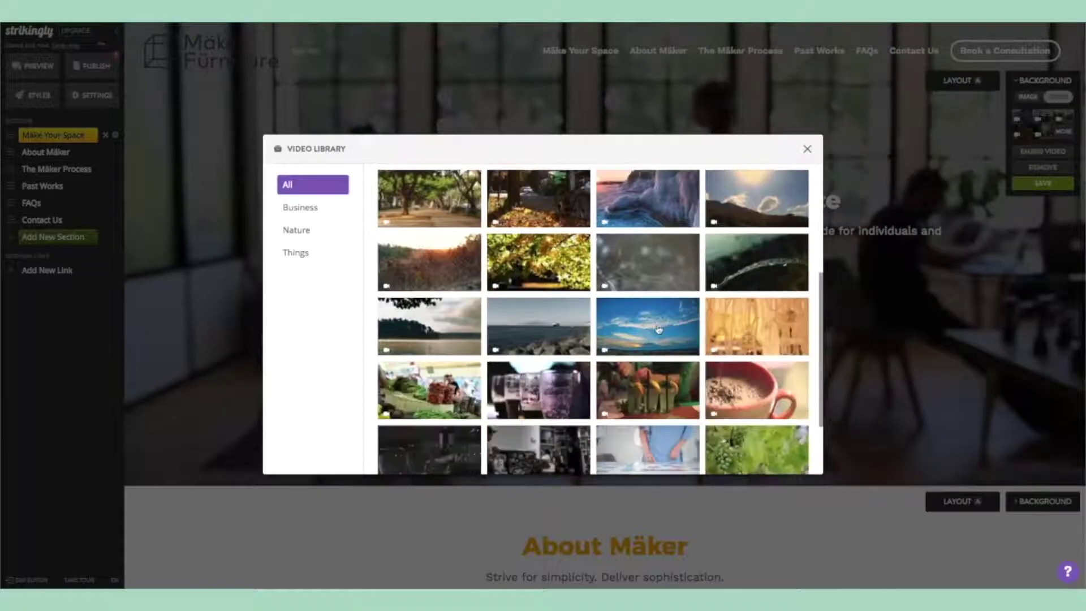
click(658, 330)
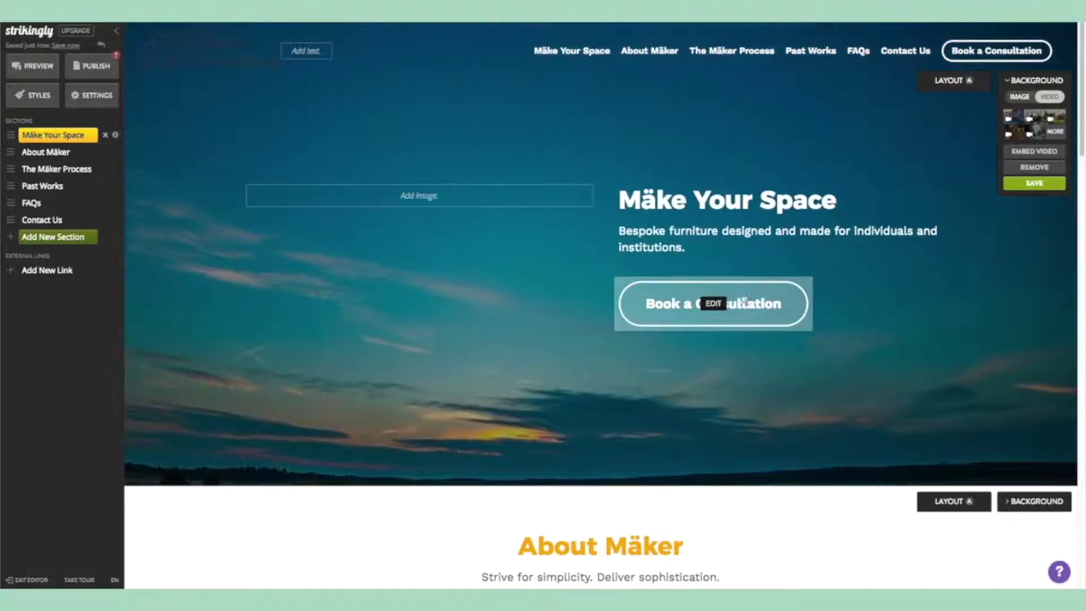
Replace the opening section's video background with the uploaded photo of the woman on the stone path.
click(1019, 97)
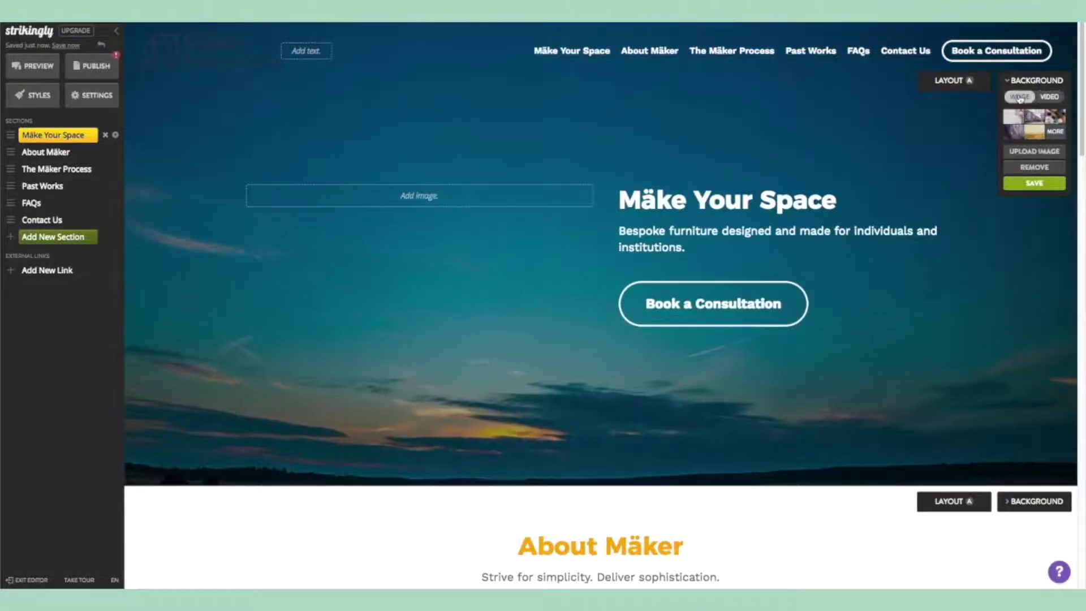
click(1035, 117)
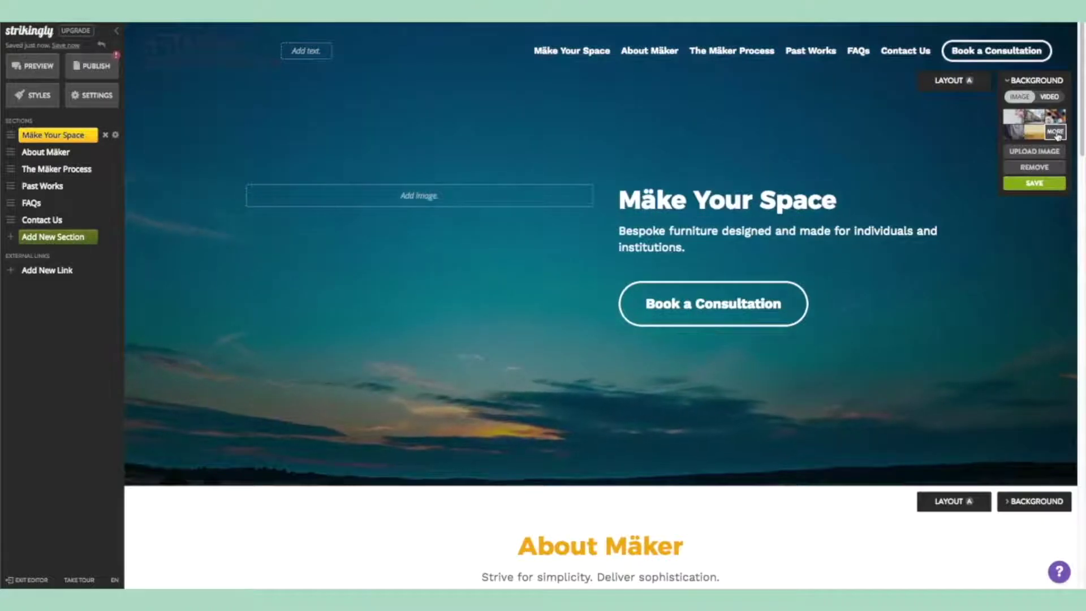
click(1056, 134)
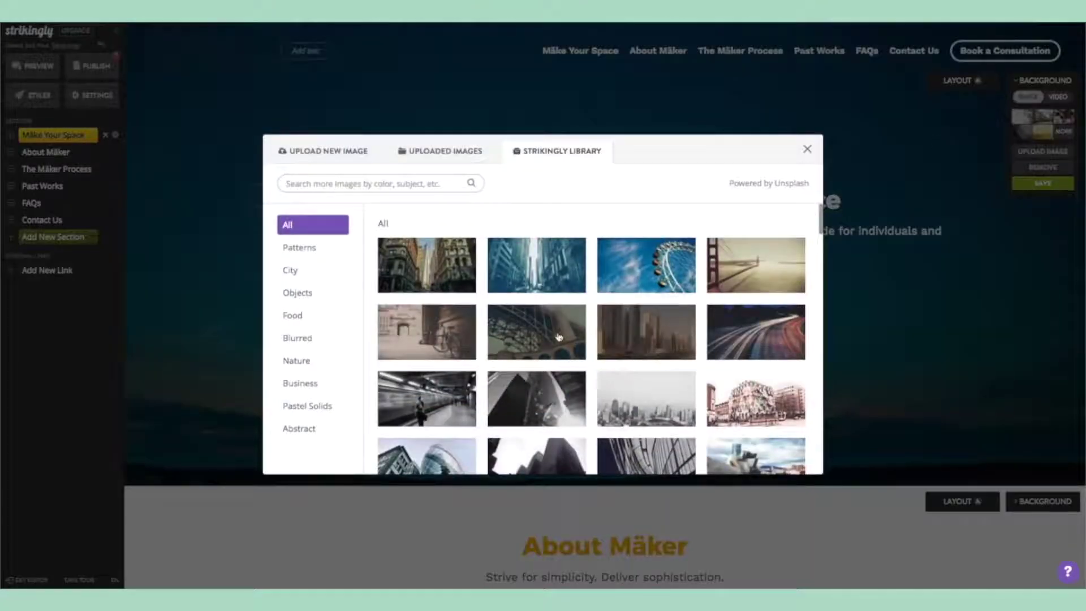
scroll(577, 333, down, 1)
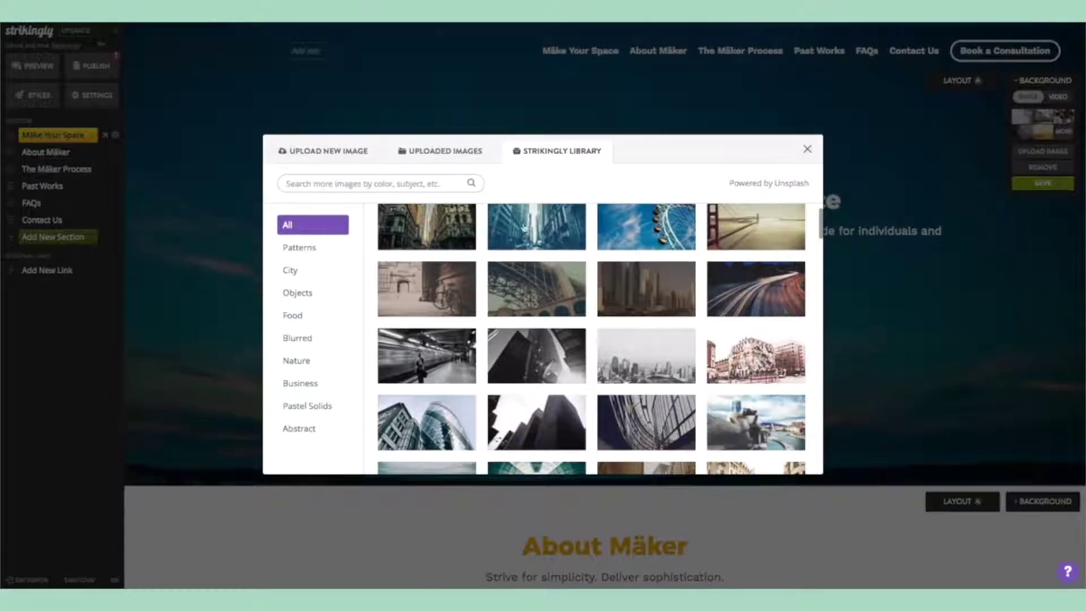
click(460, 162)
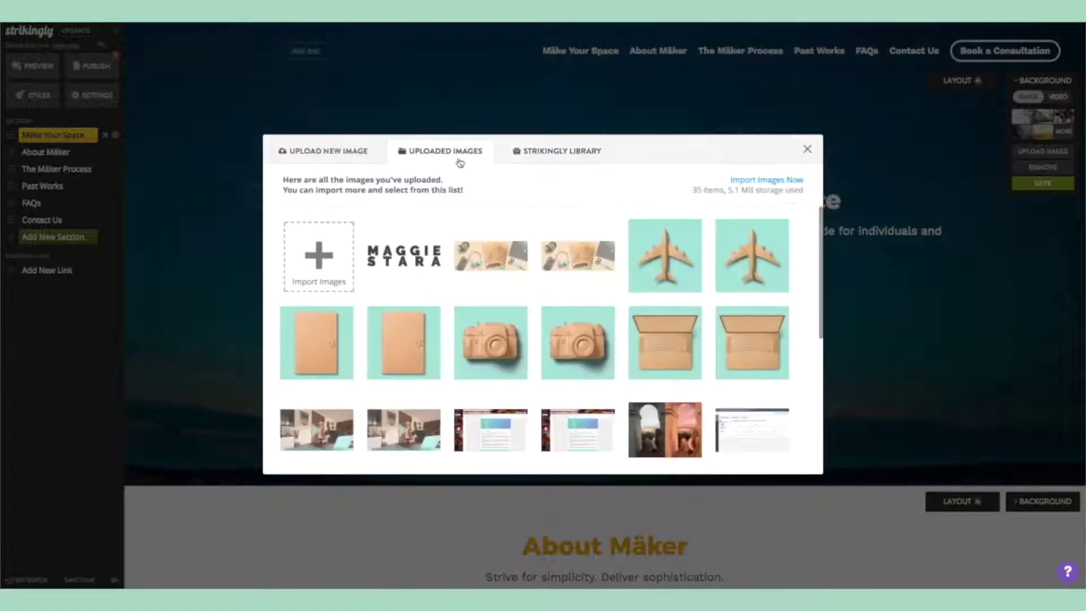
scroll(667, 339, down, 2)
scroll(666, 332, down, 3)
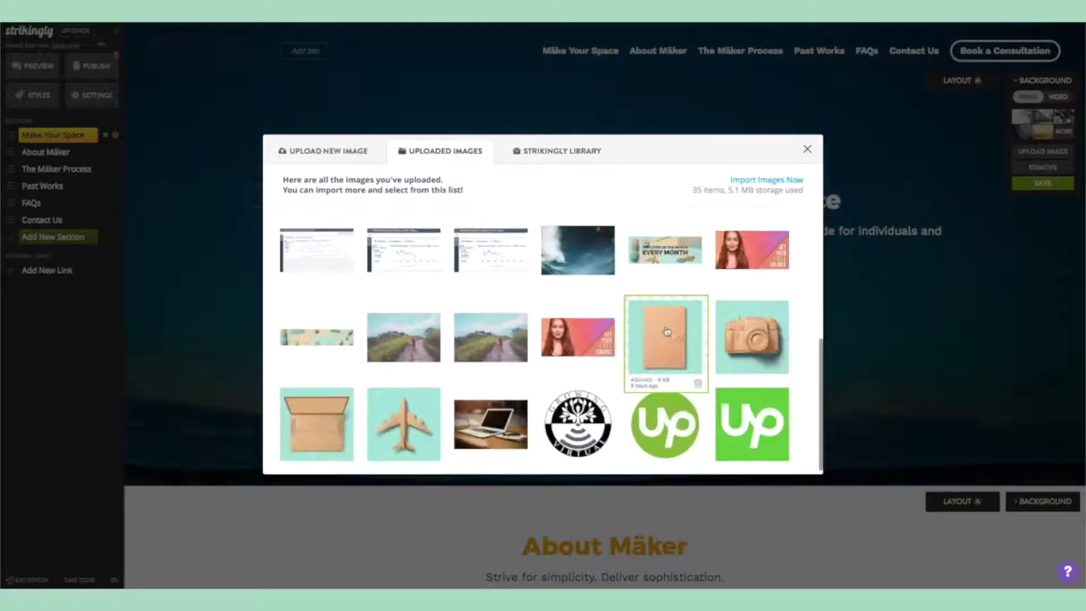
click(419, 347)
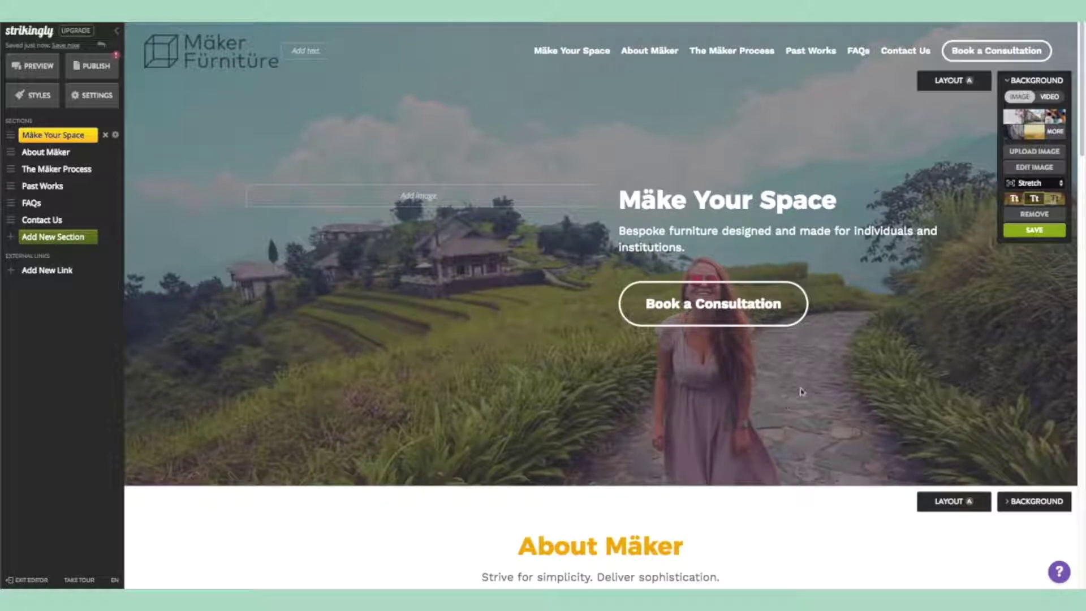
Try the three text styles over the background photo, choose the dark-text one and save the background.
click(1013, 199)
click(1034, 198)
click(1056, 199)
click(1035, 199)
click(1013, 199)
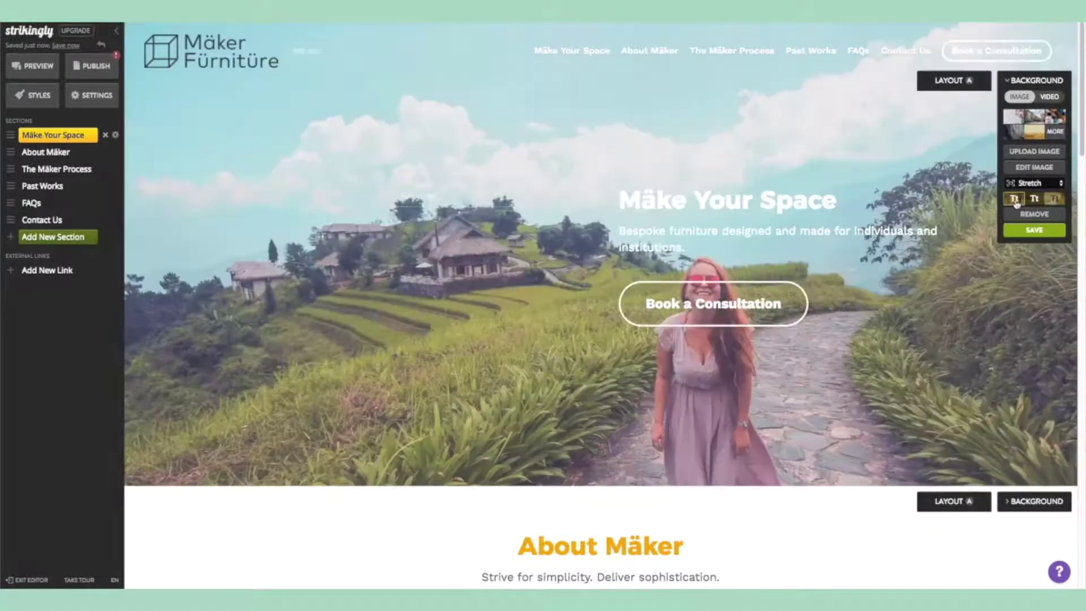
click(1034, 198)
click(1056, 198)
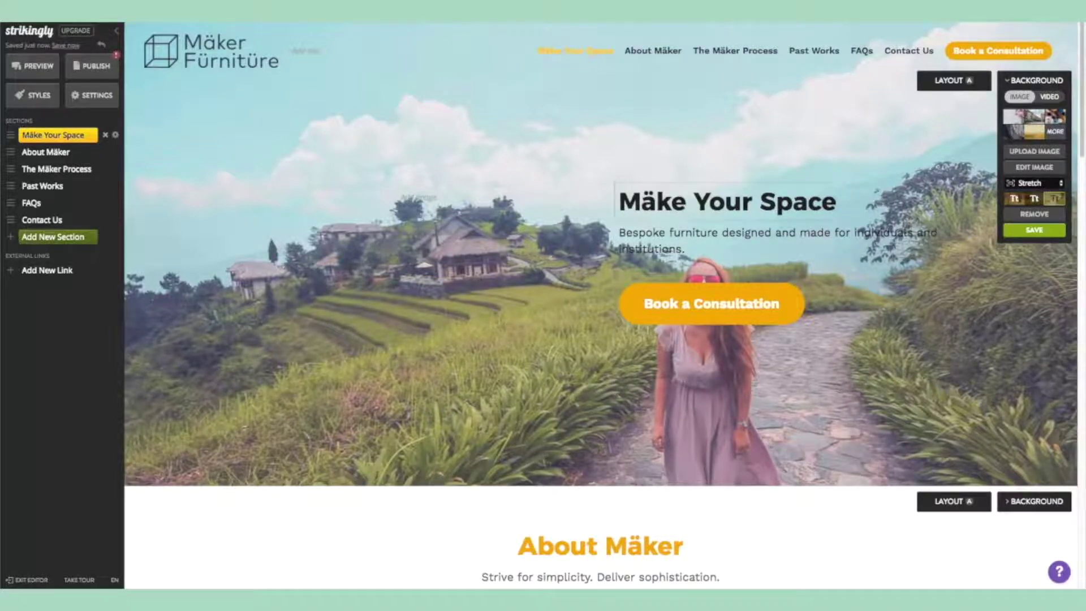
scroll(1048, 187, down, 1)
scroll(1042, 226, up, 1)
click(1041, 231)
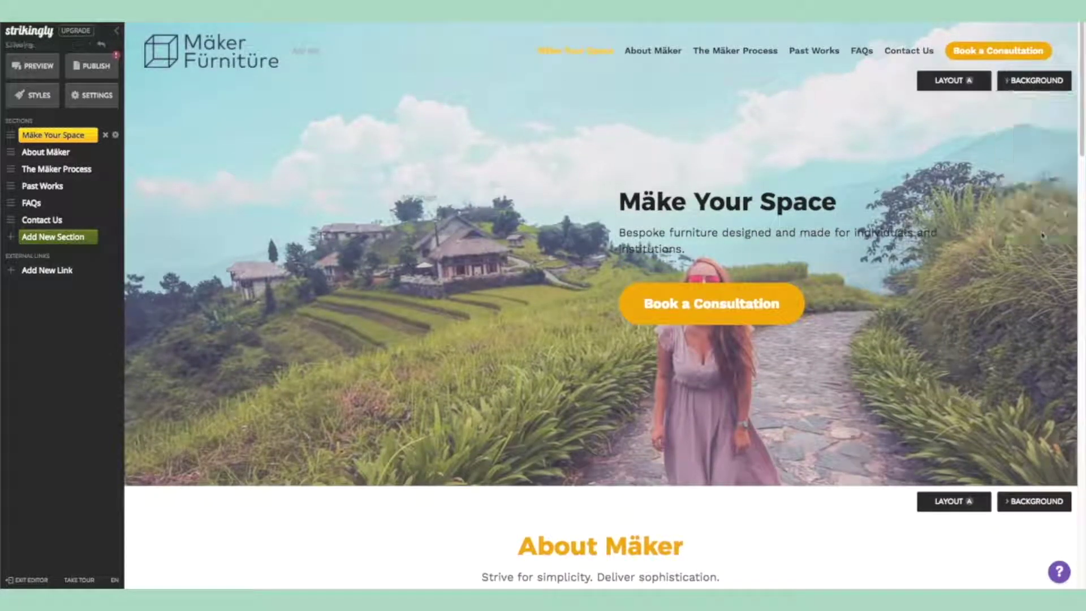
Switch the opening section to the centered layout G and remove its Book a Consultation button.
click(970, 85)
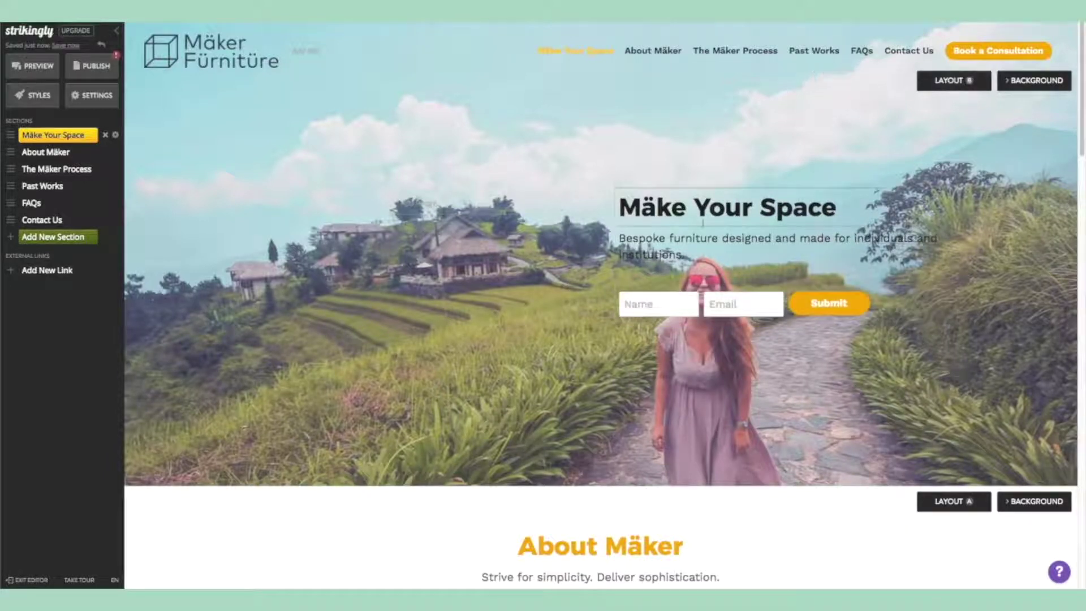
click(961, 83)
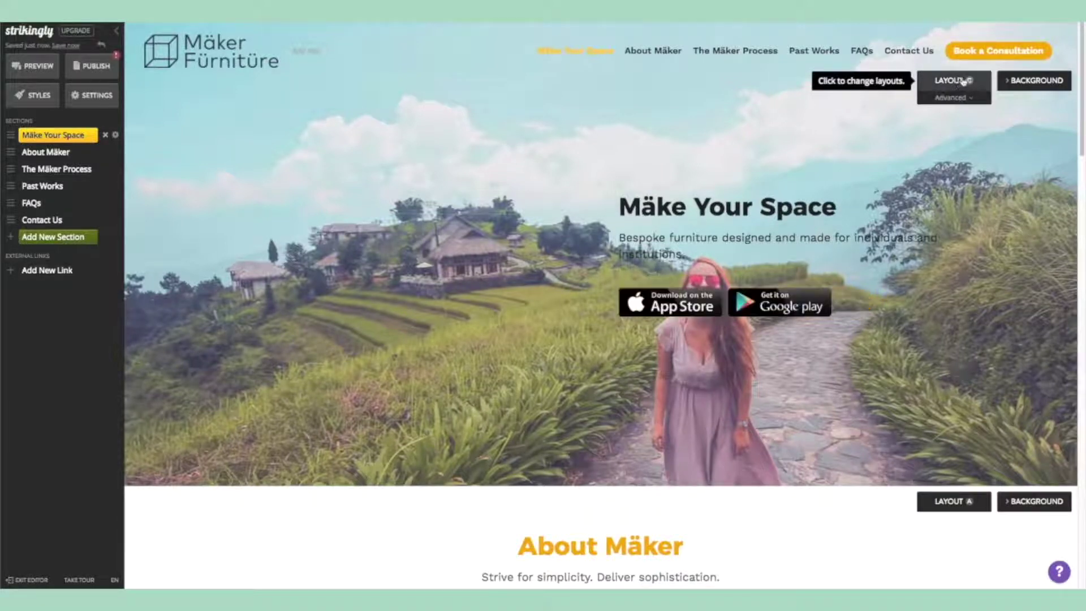
click(964, 82)
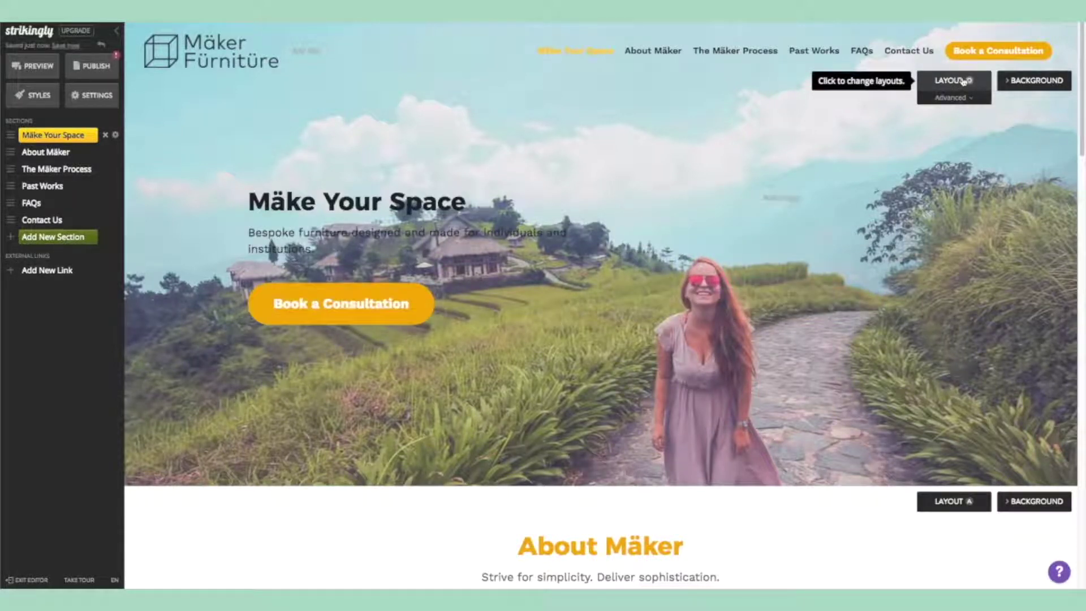
click(963, 82)
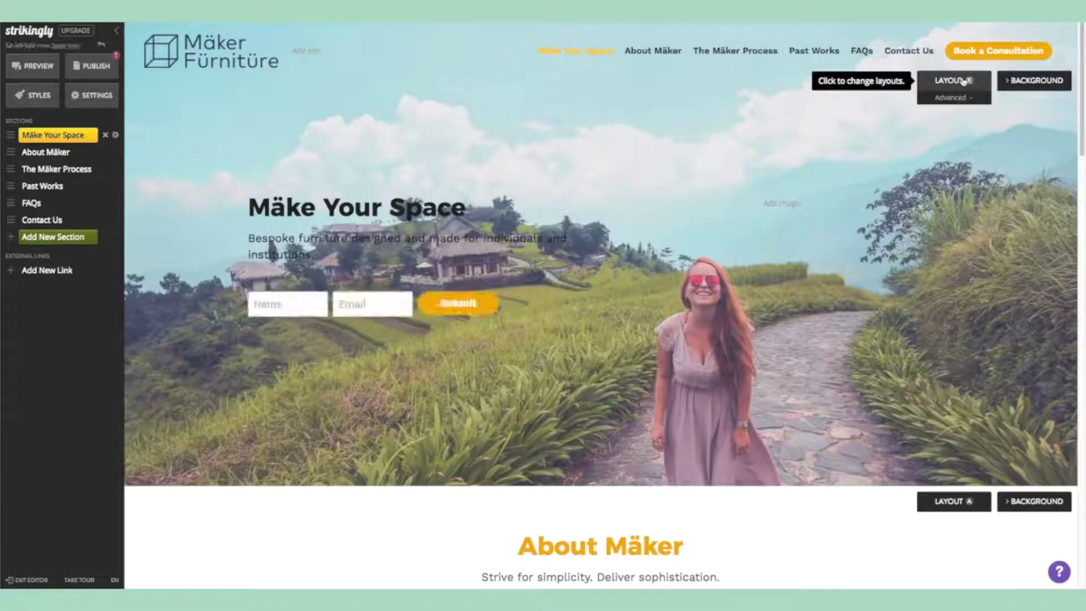
click(963, 82)
click(964, 82)
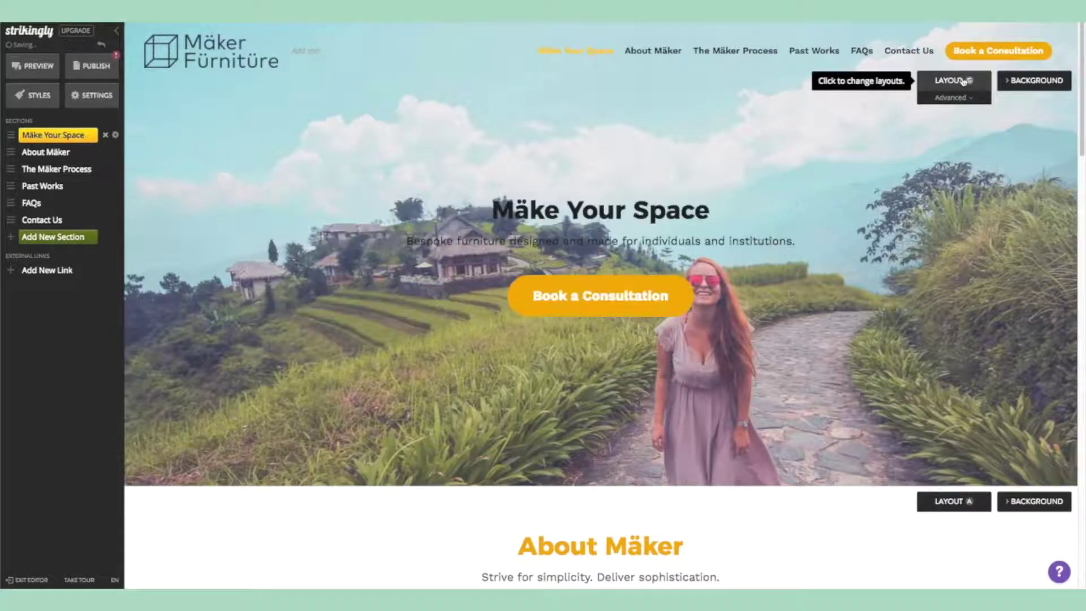
click(601, 297)
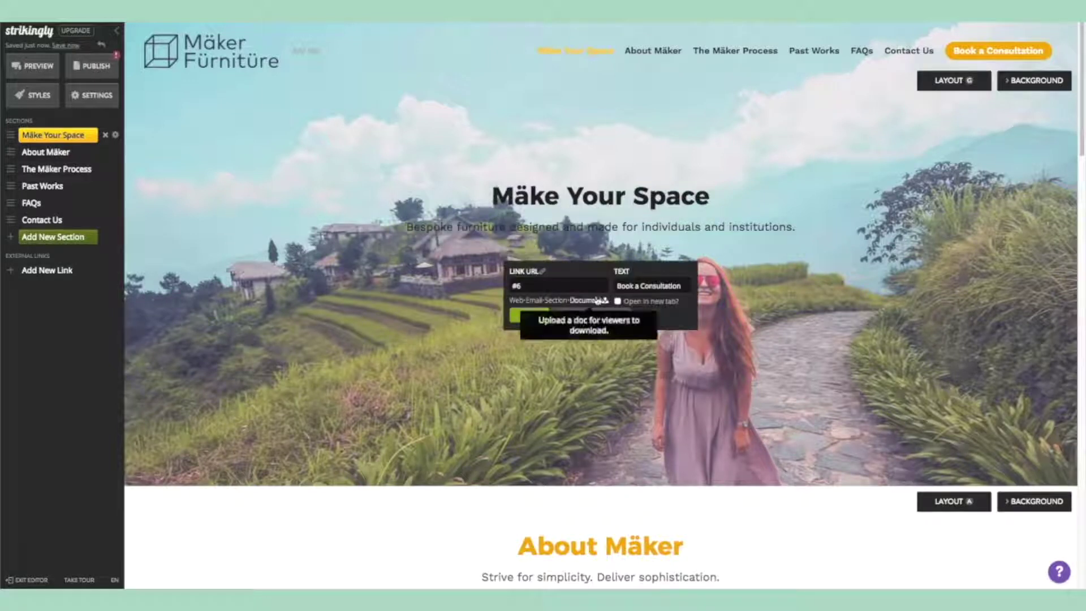
click(570, 316)
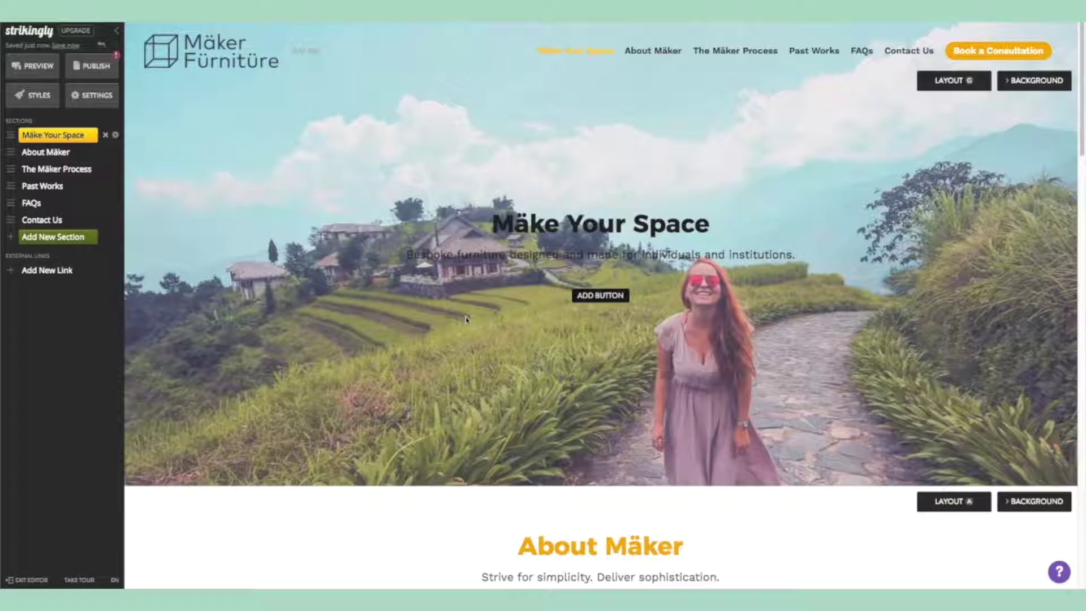
Change the opening section's title to "Hey there!" and its subtitle to "...let's get to know each other...".
triple_click(577, 227)
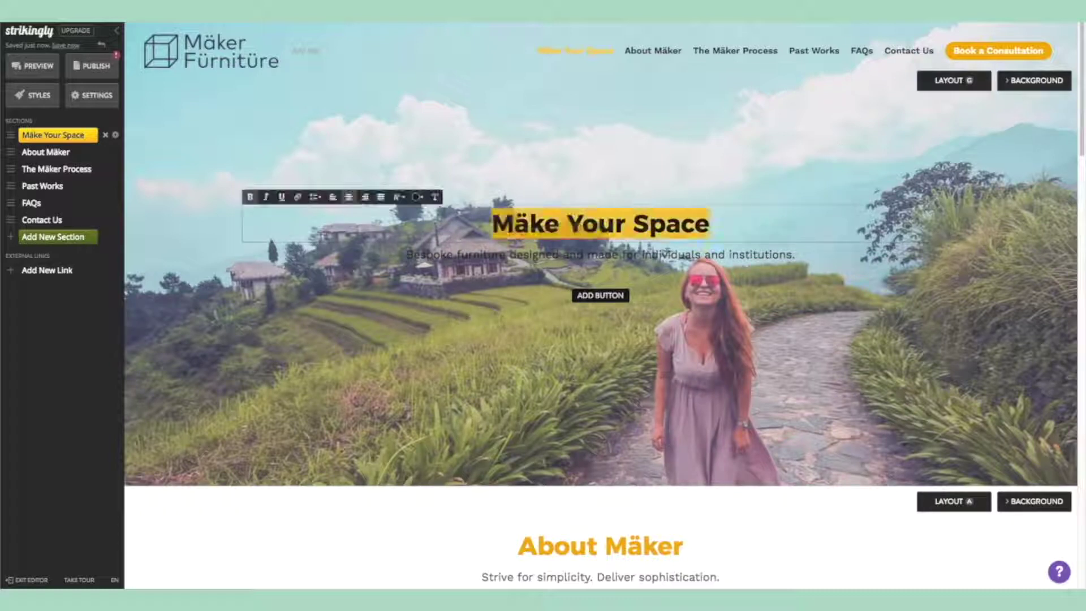
text(Hey th)
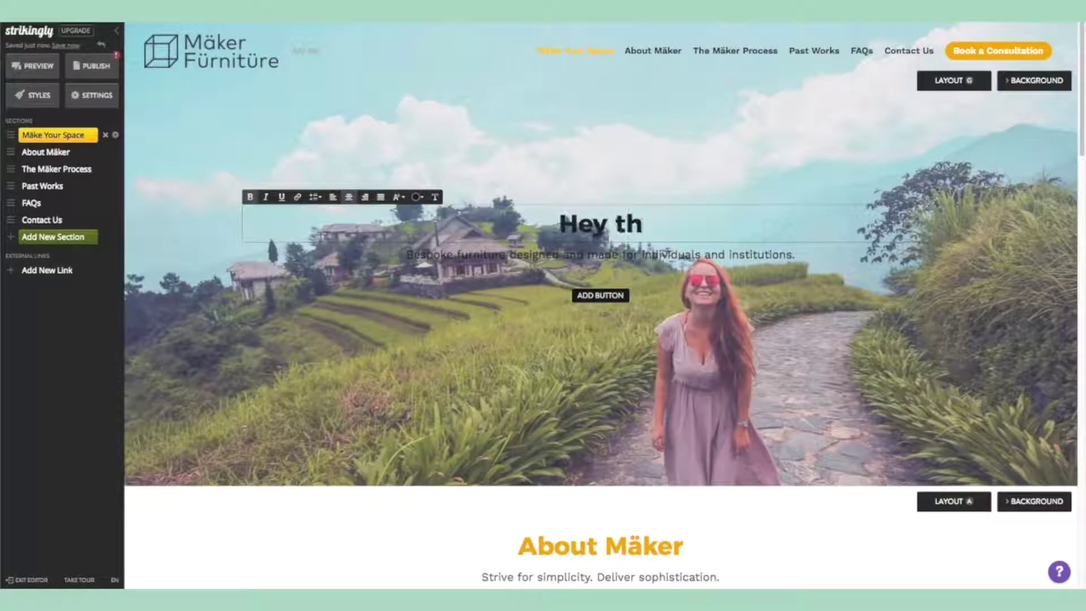
text(ere!)
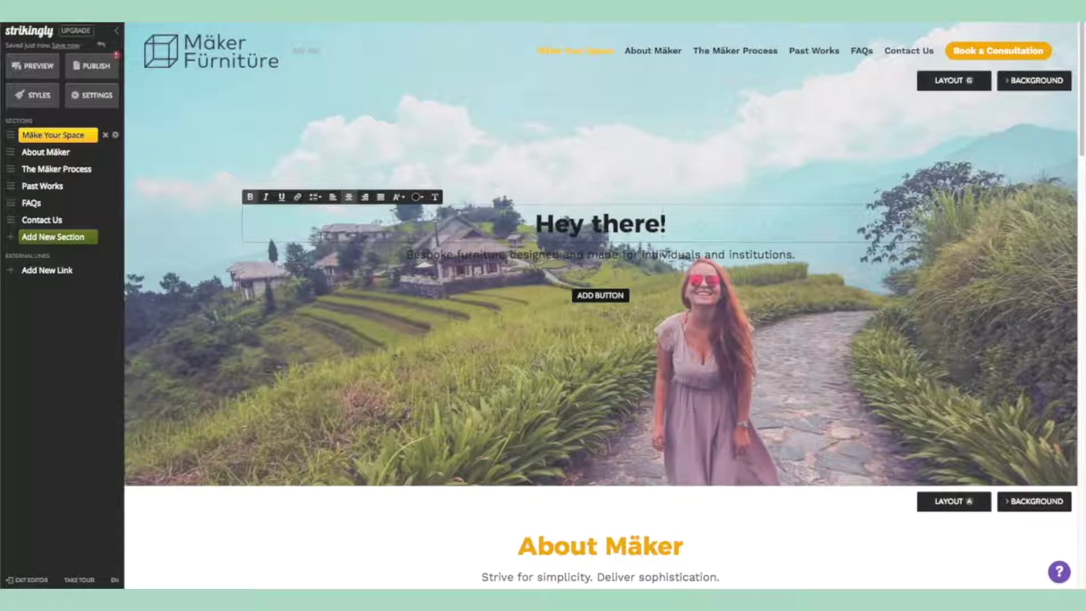
triple_click(599, 255)
text(Let's g)
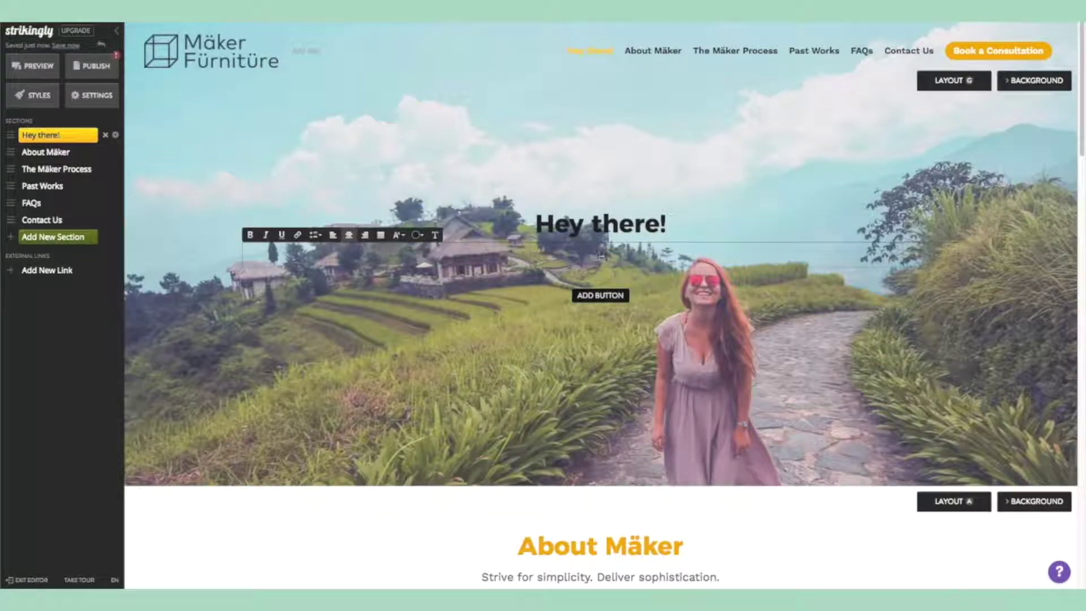
text(et to know each other)
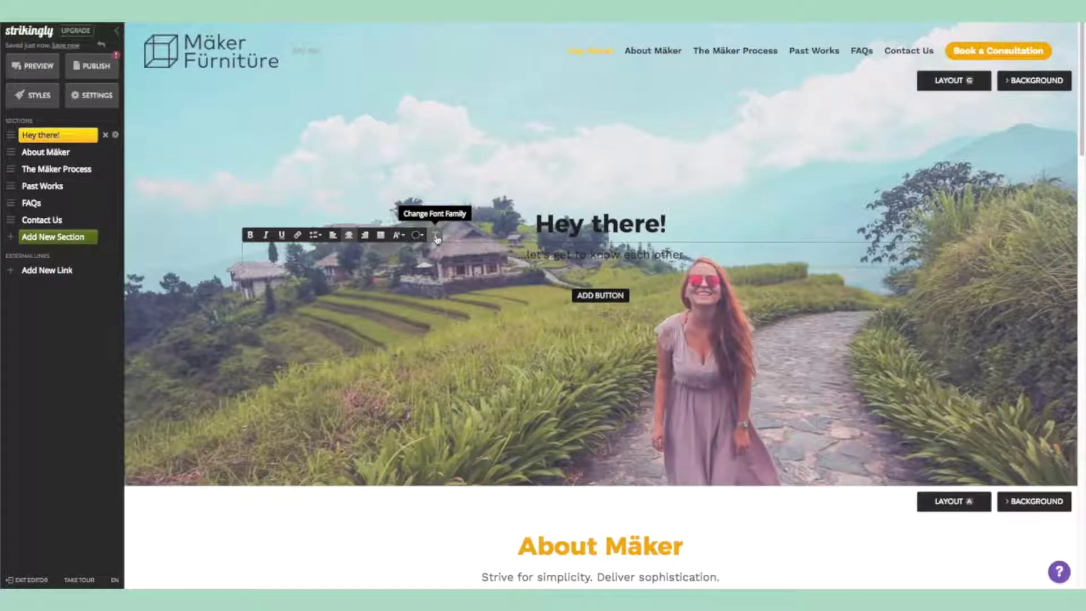
Set the site's title font and heading font to Raleway in the style settings.
click(29, 94)
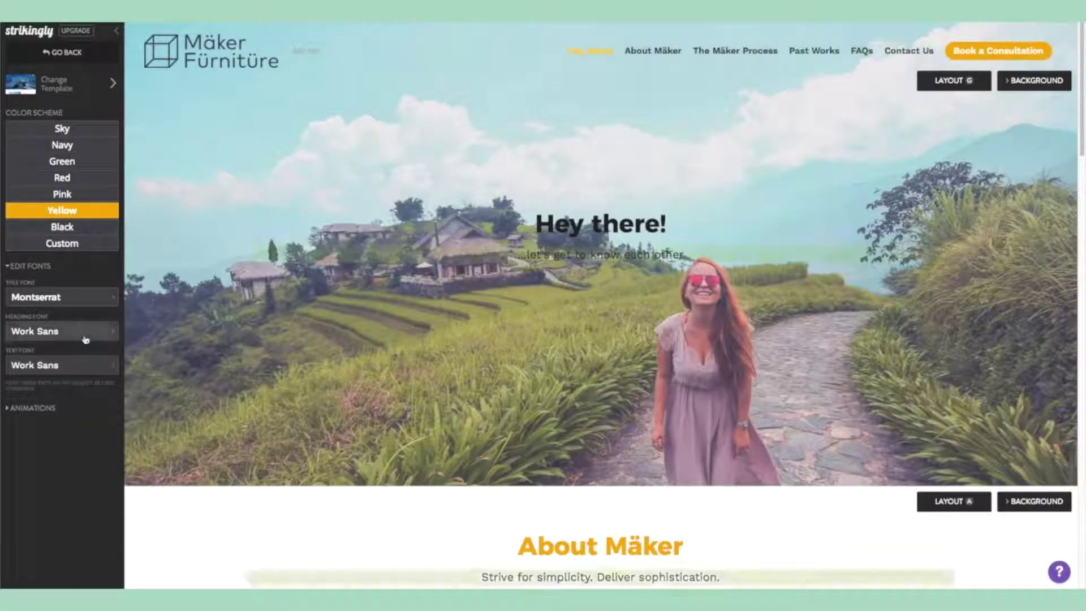
click(70, 303)
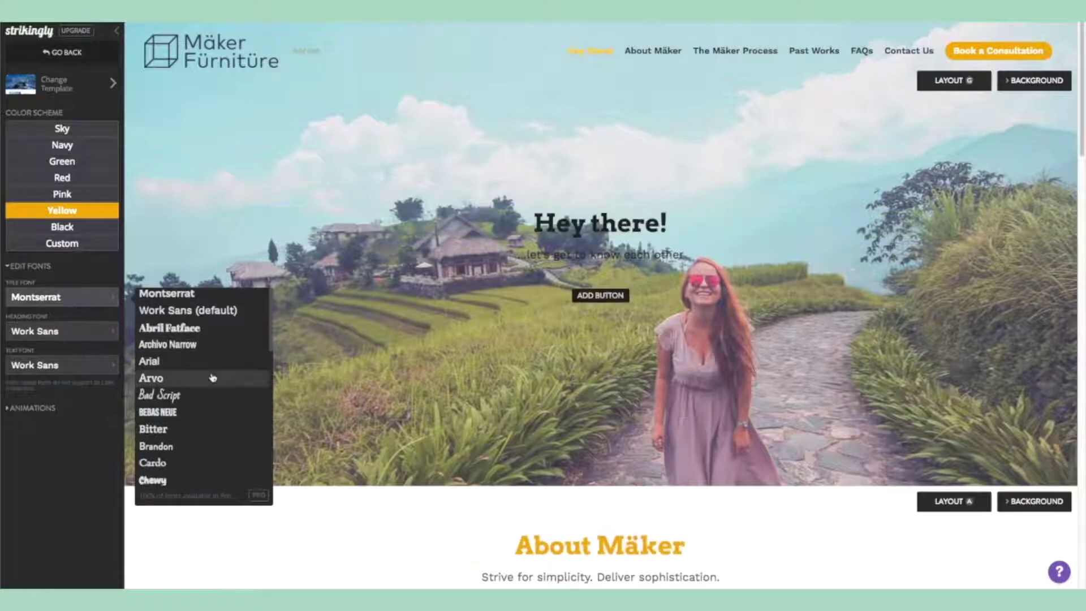
drag(271, 337, 260, 439)
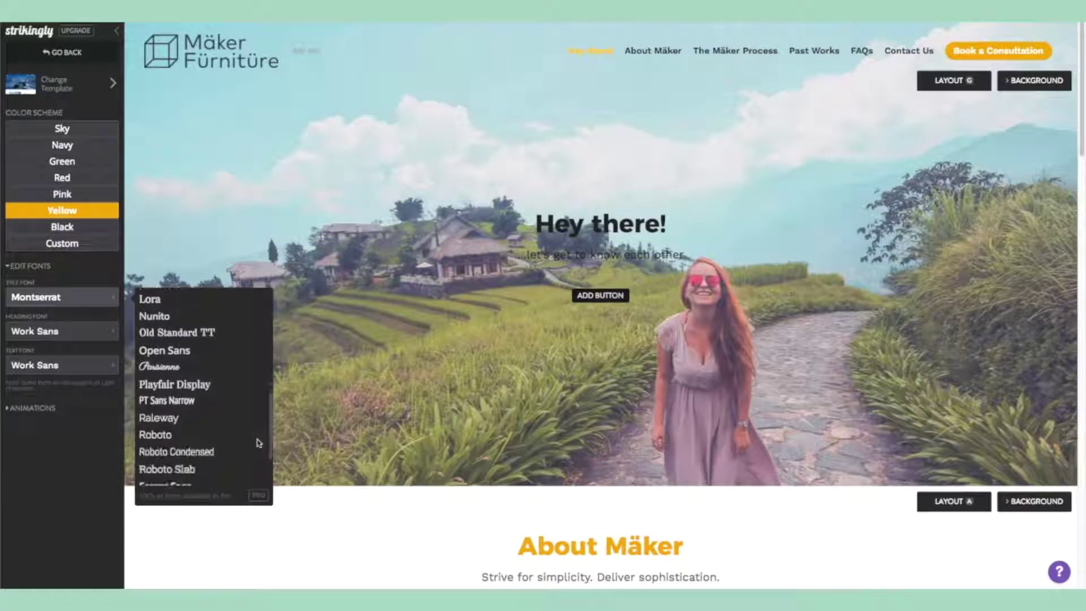
click(189, 421)
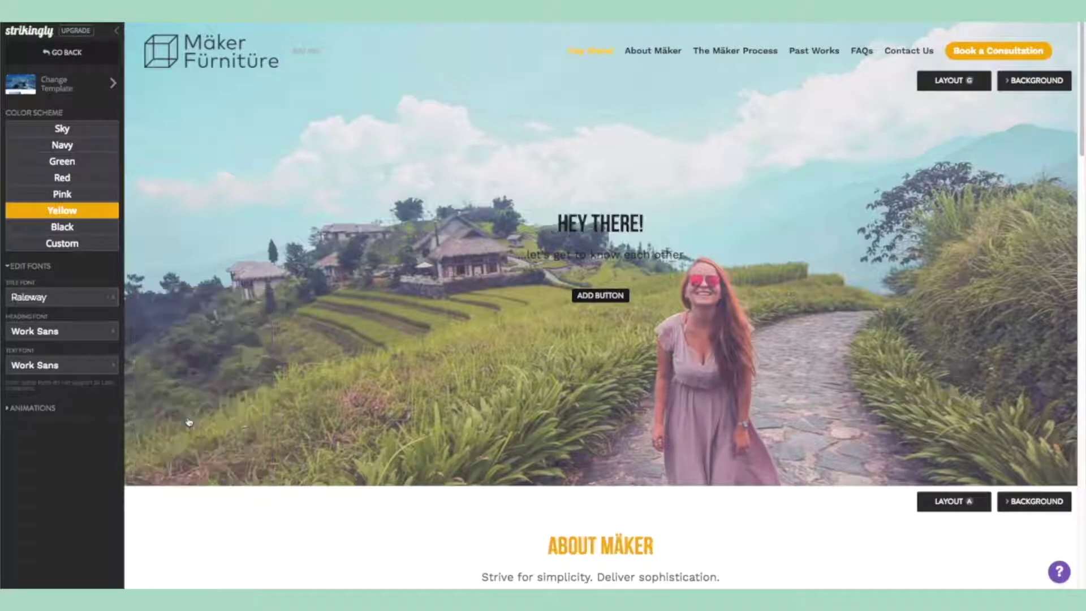
click(49, 333)
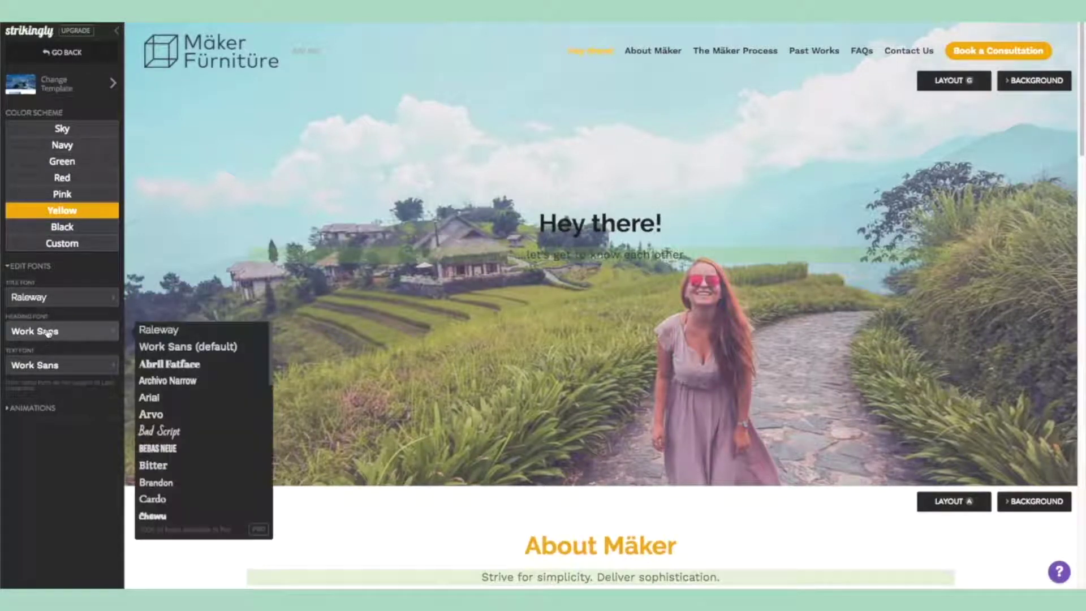
scroll(272, 365, down, 1)
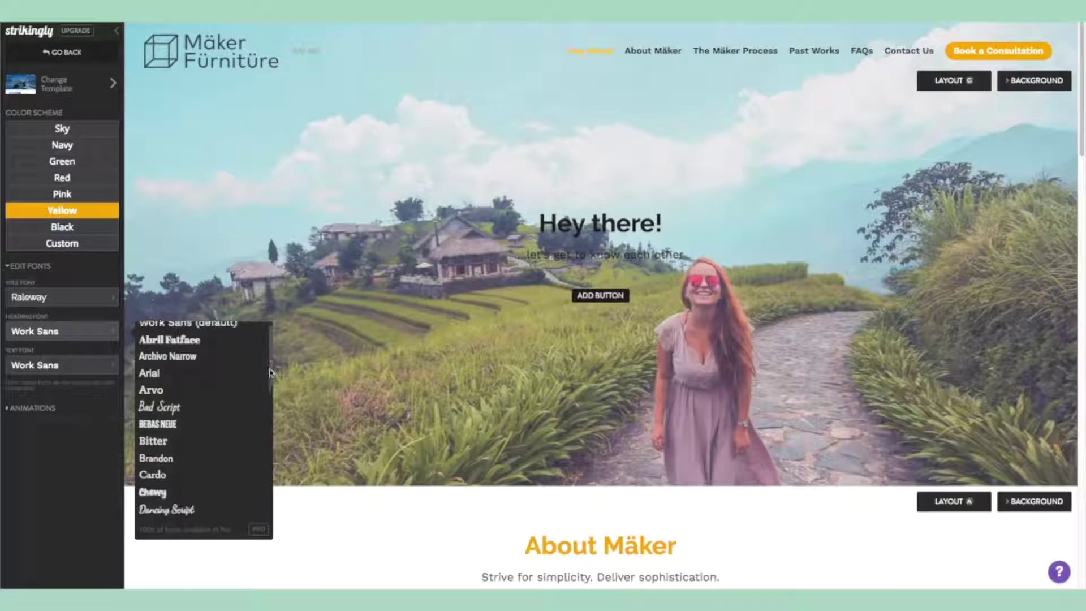
scroll(268, 362, up, 1)
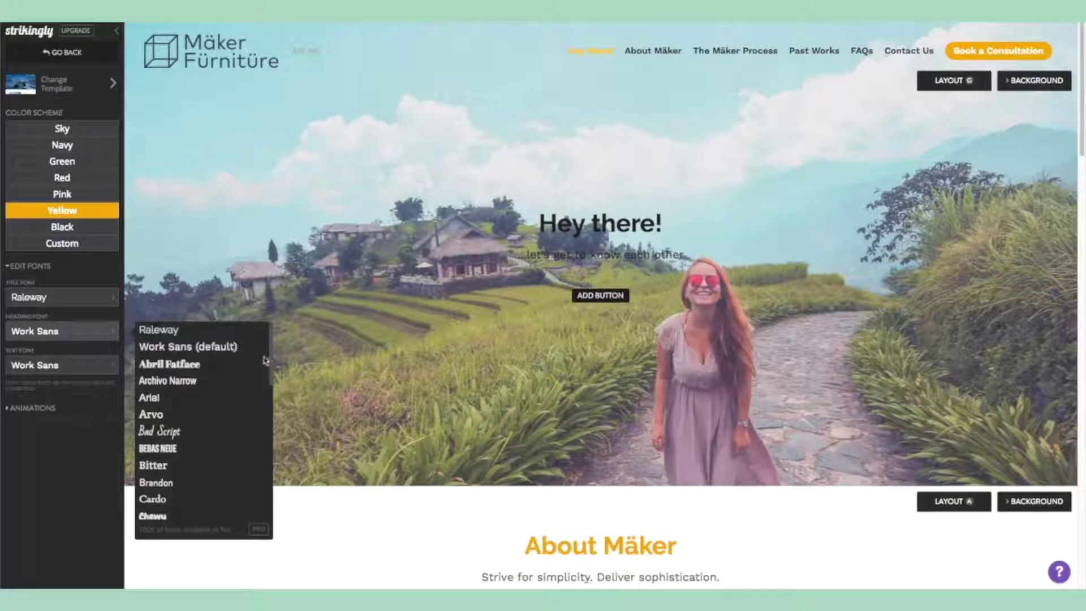
click(159, 330)
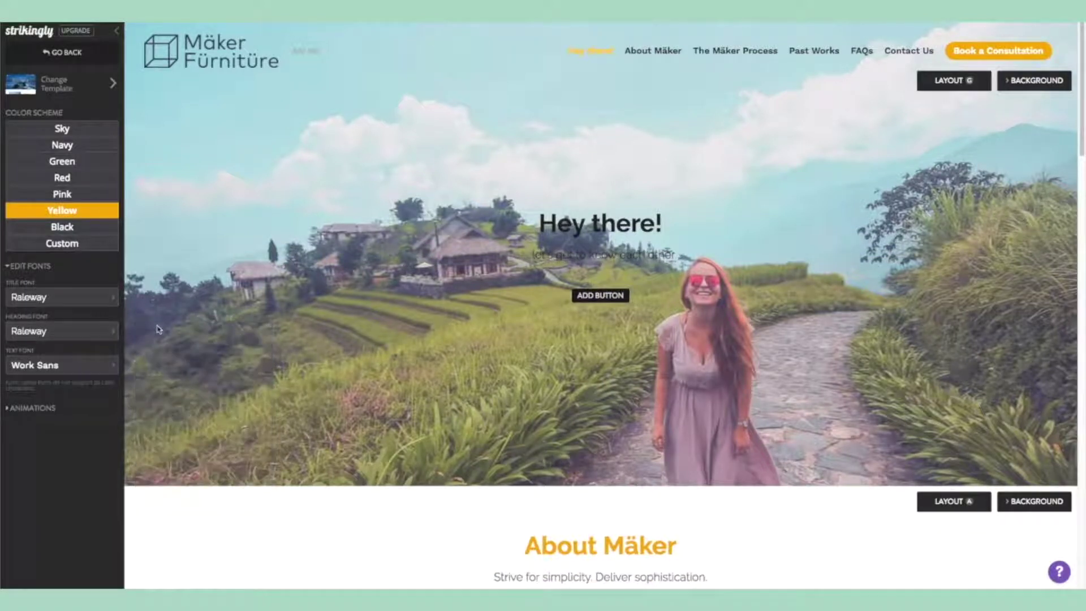
Set the site's text font to Open Sans.
click(66, 371)
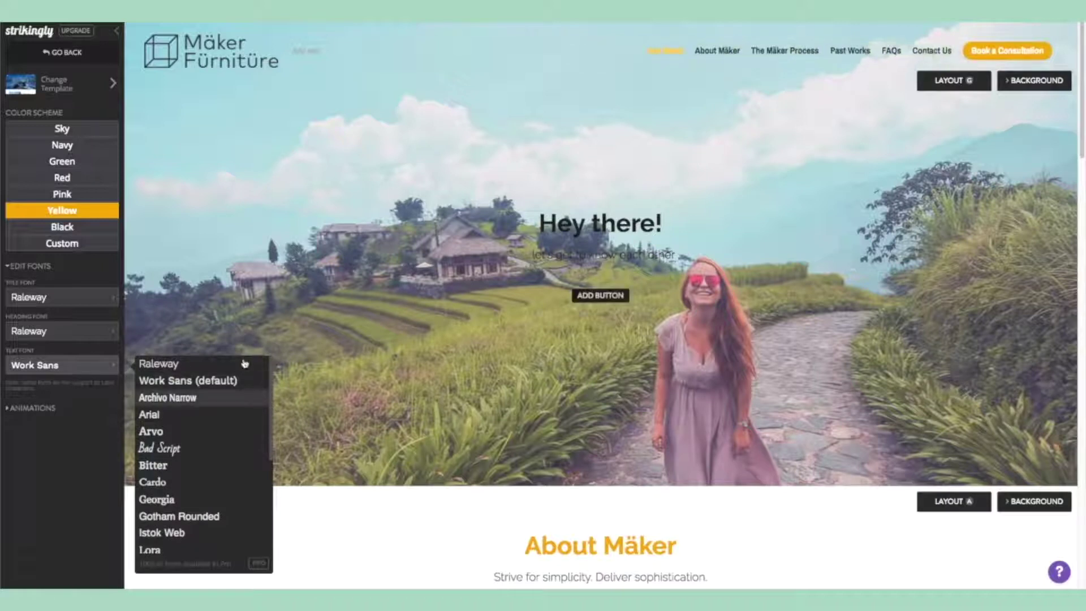
drag(274, 392, 268, 474)
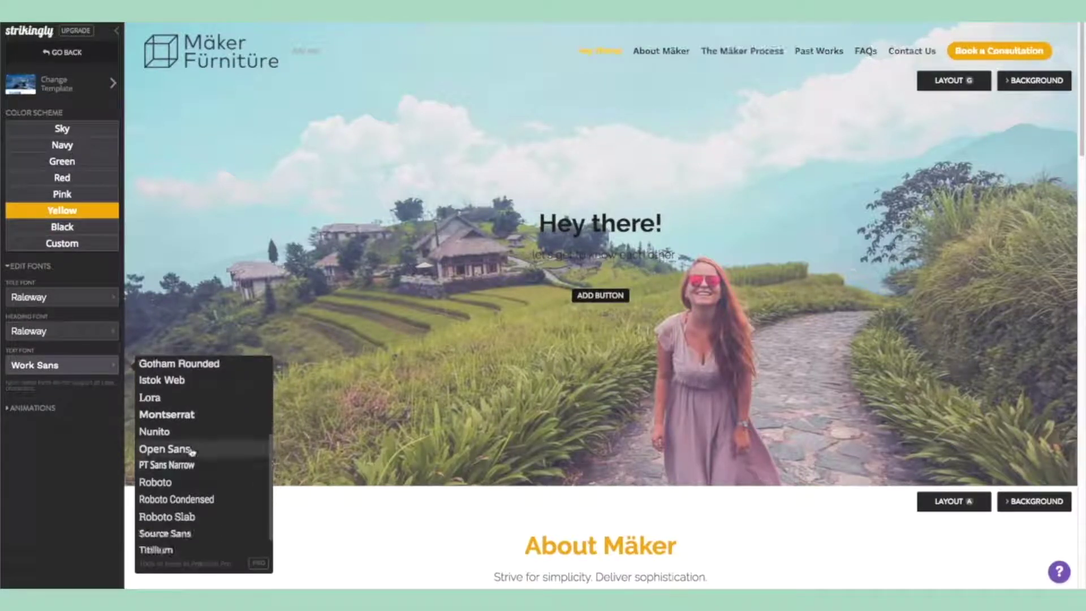
click(192, 451)
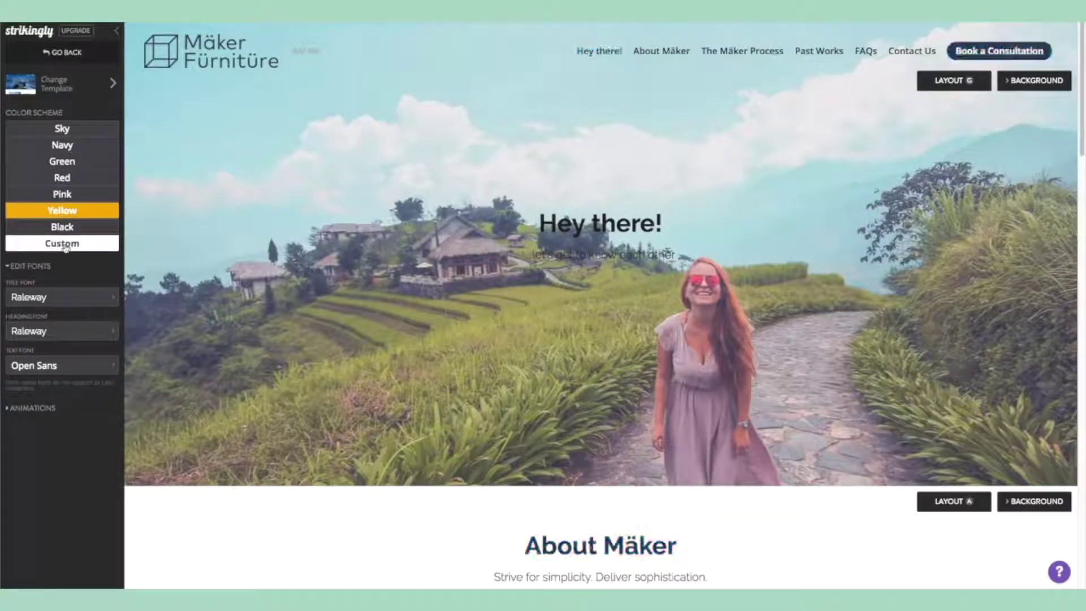
Switch the site's color scheme to Custom and set the primary brand color to #f9ca96.
click(62, 244)
drag(81, 287, 51, 287)
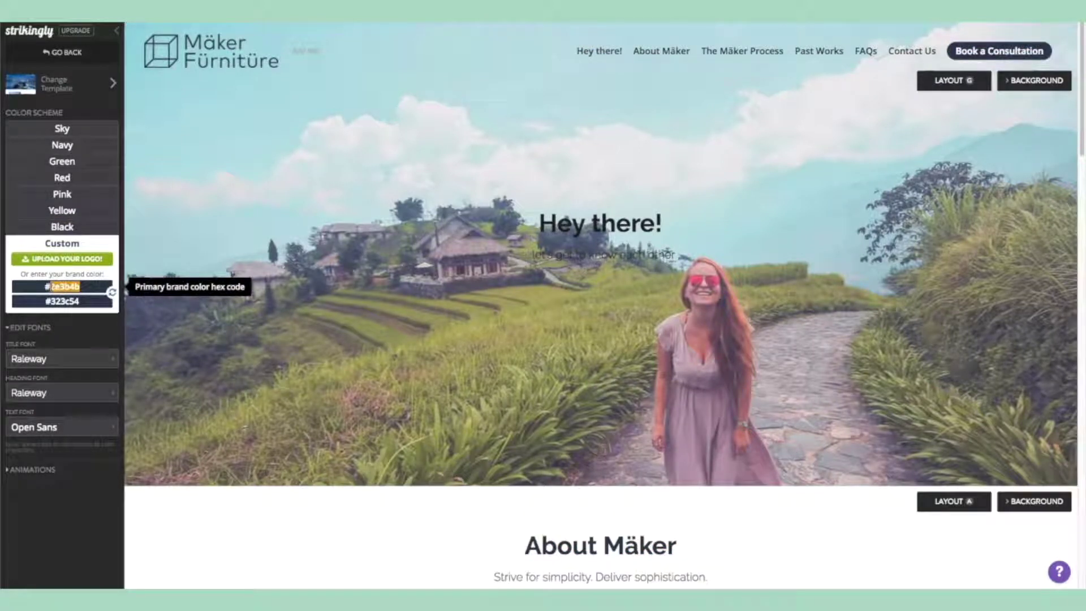
key(BackSpace)
text(f)
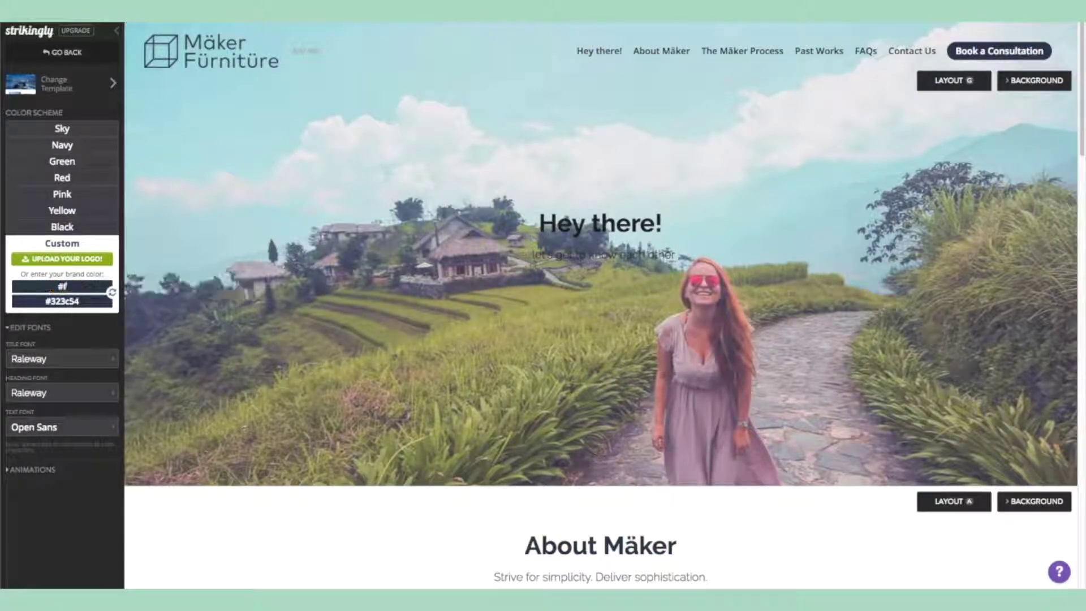
text(9ca96)
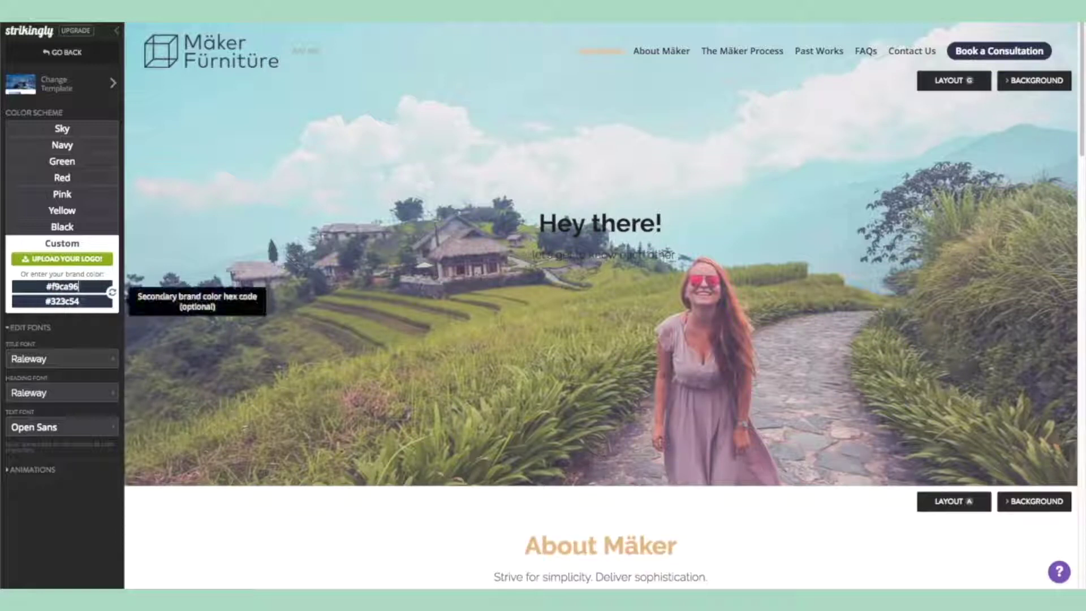
Set the secondary brand color to #aee9dc and check the new colors on the page.
drag(80, 301, 51, 301)
text(aee9dc)
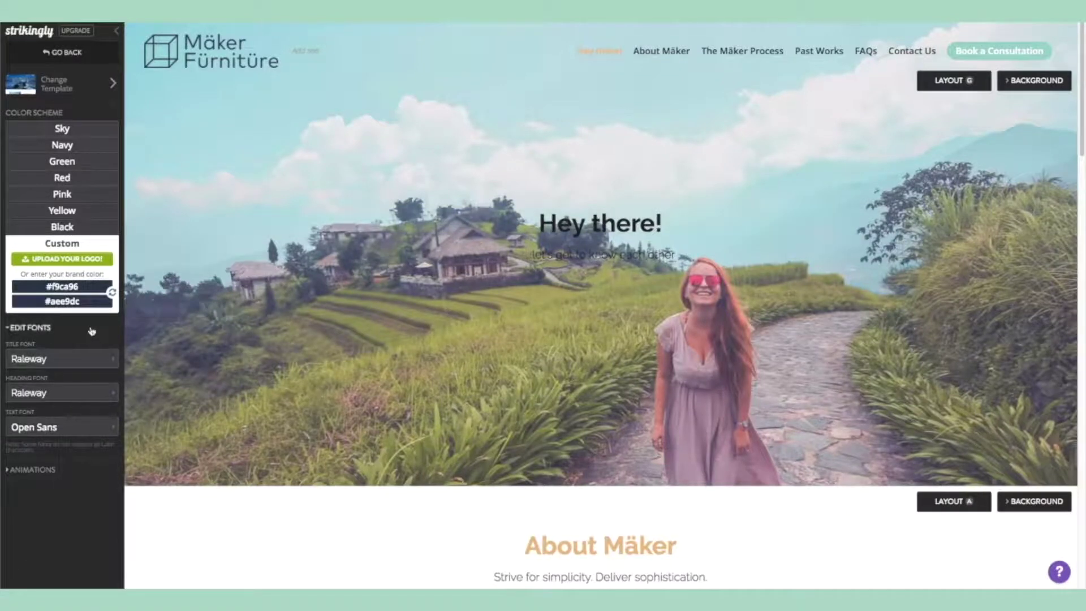
scroll(577, 504, down, 2)
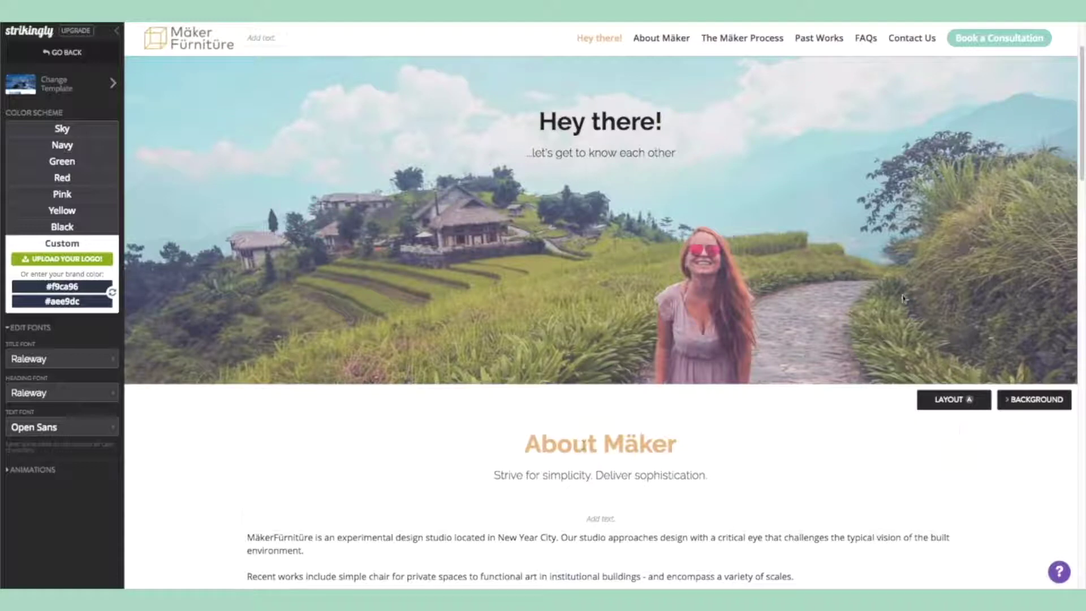
scroll(645, 231, up, 2)
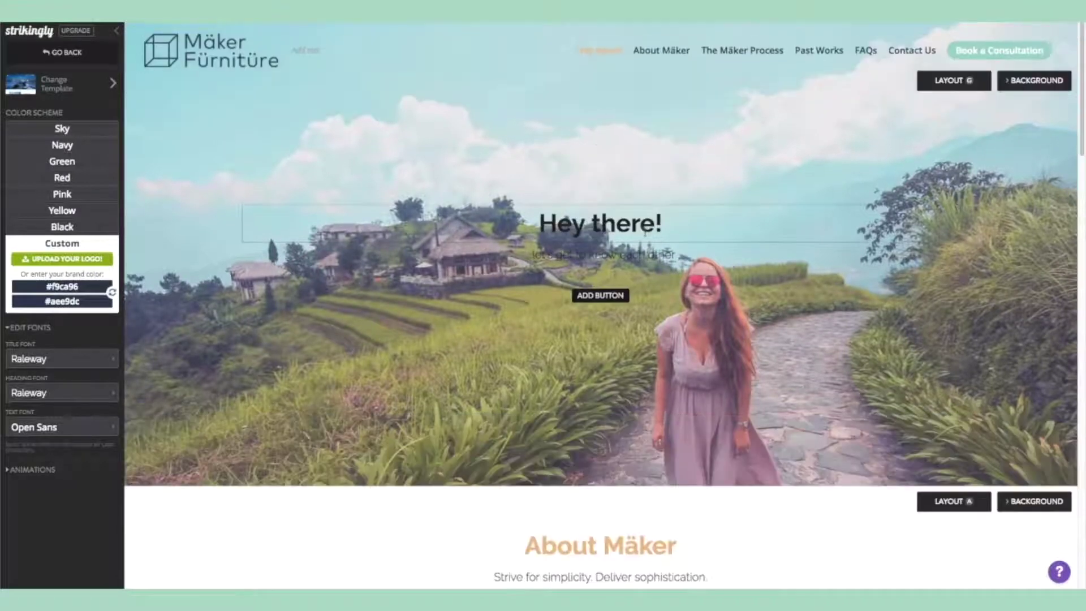
Preview the site in the Snap template, look through all its sections, and return to the style settings without switching.
click(70, 90)
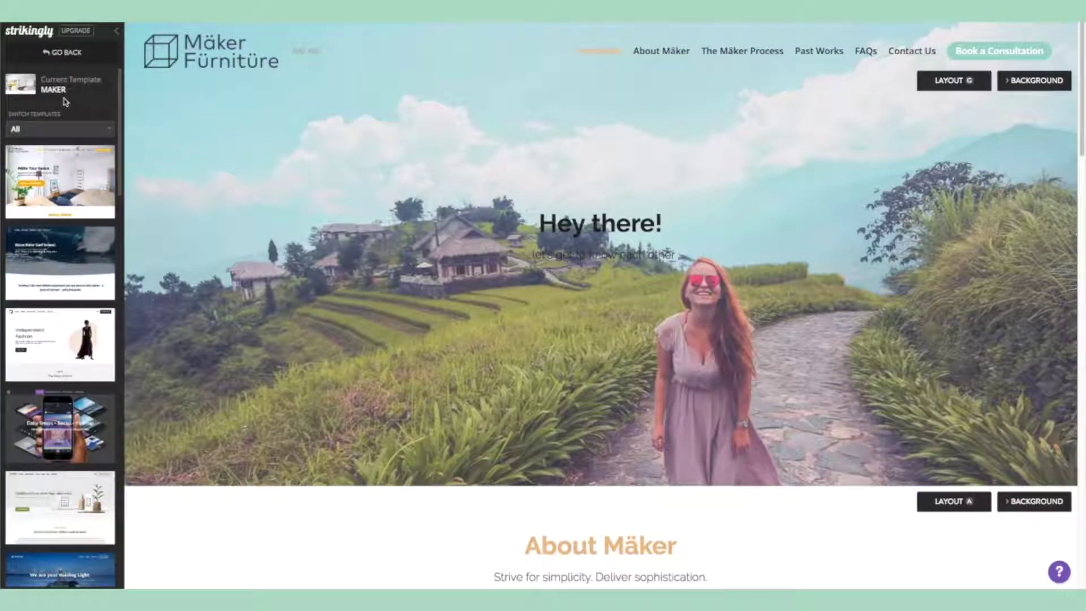
scroll(63, 170, down, 1)
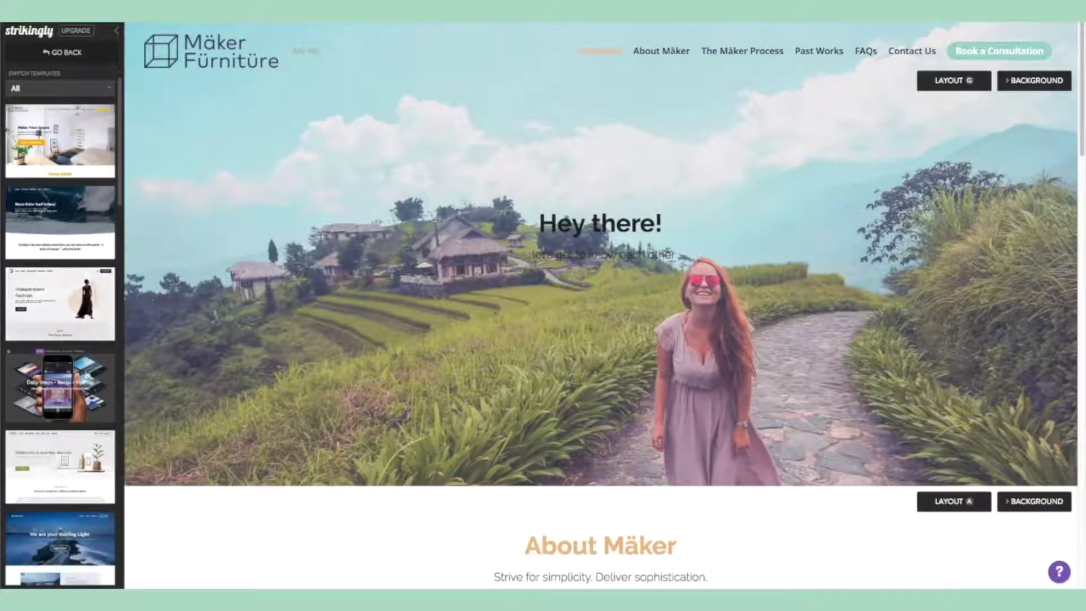
mouse_move(87, 390)
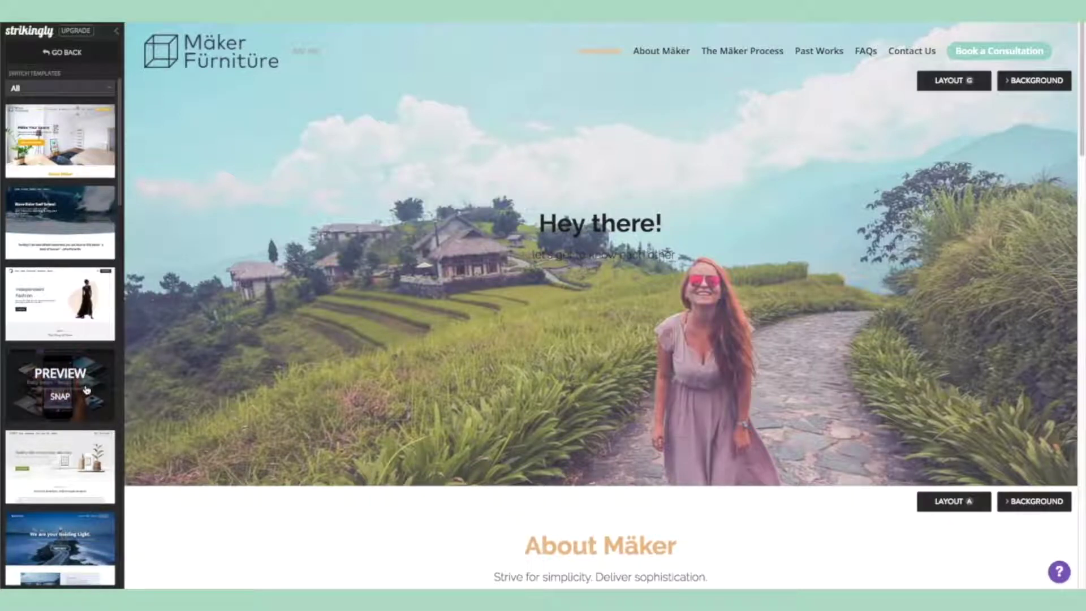
click(87, 390)
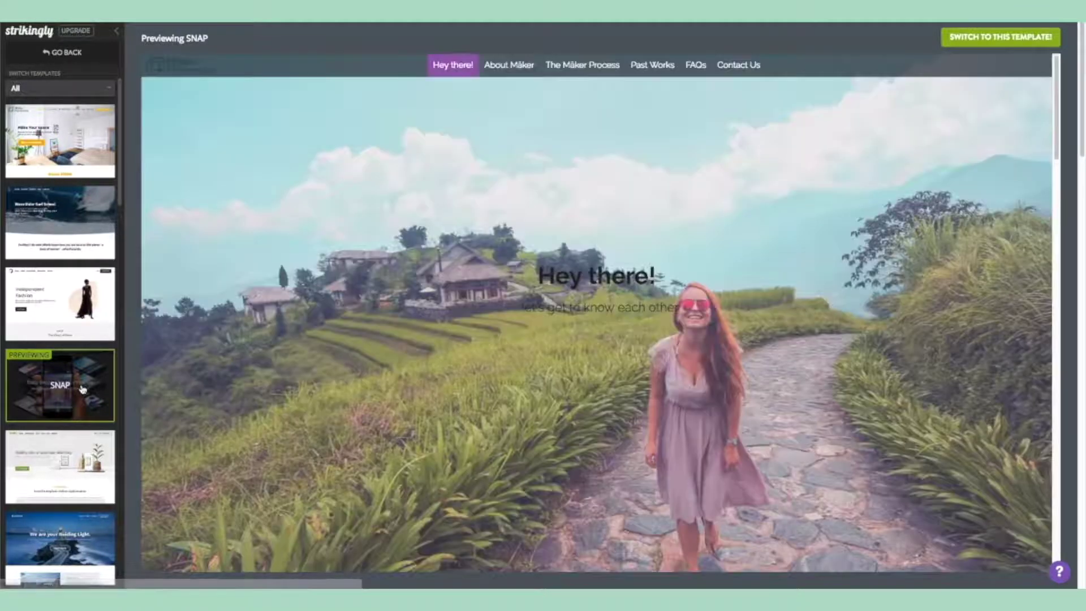
scroll(375, 404, down, 2)
scroll(375, 404, down, 10)
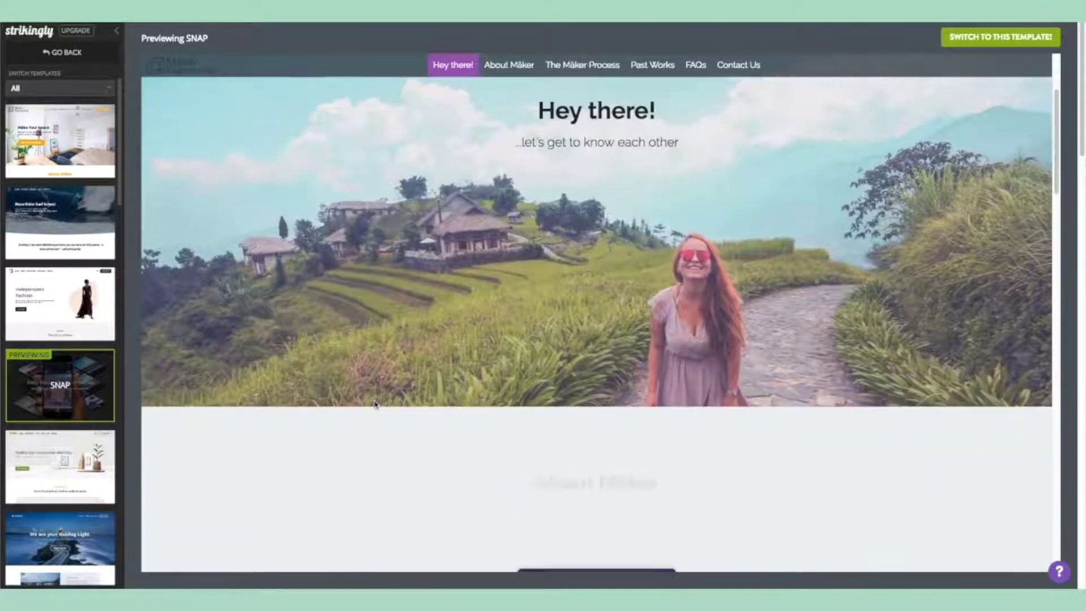
scroll(376, 404, down, 10)
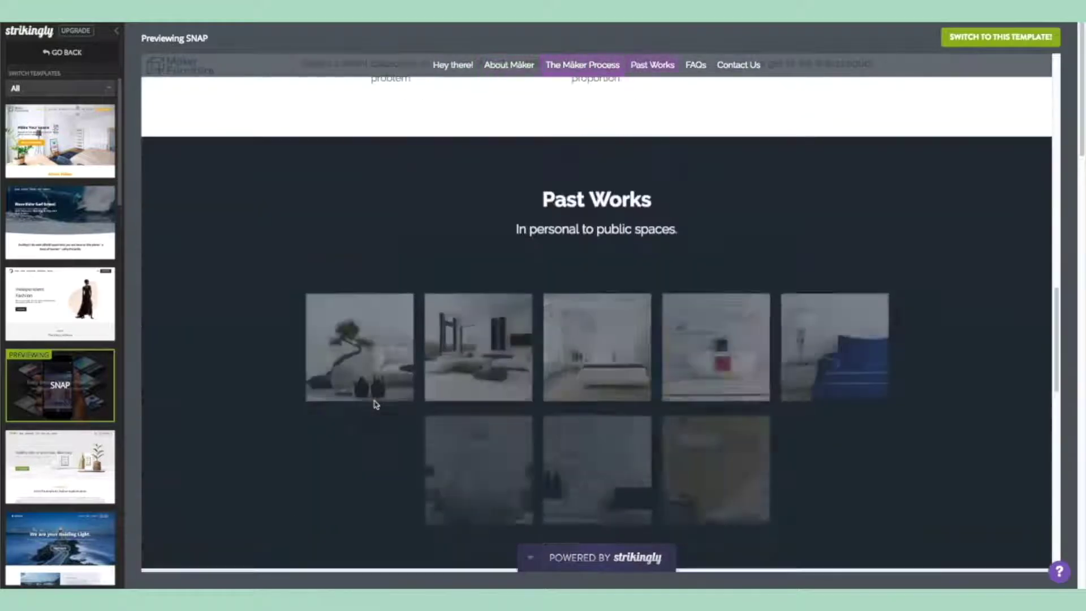
scroll(376, 404, down, 5)
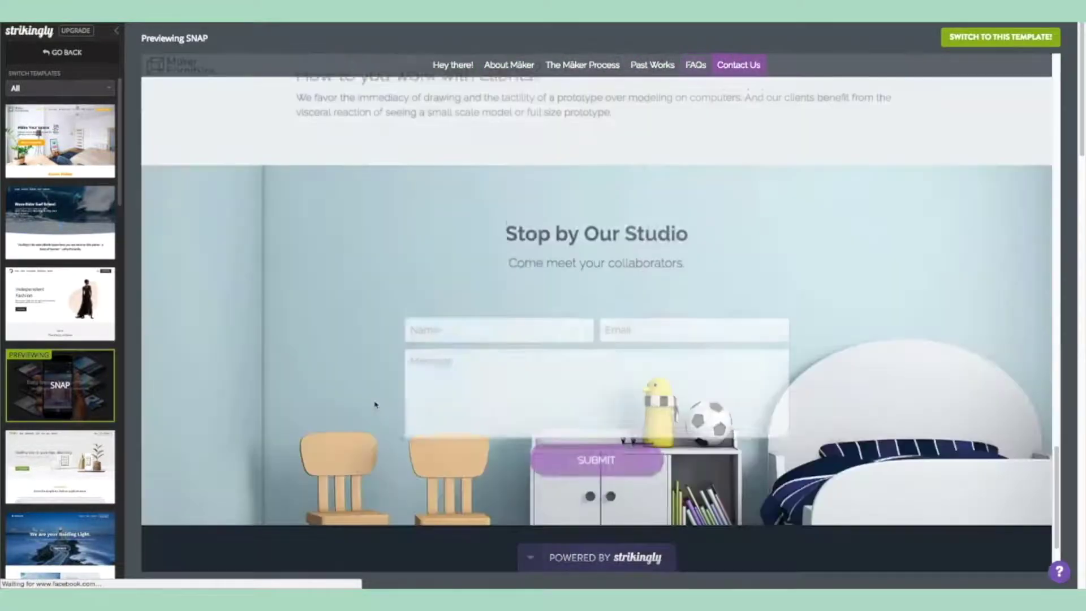
scroll(374, 408, up, 7)
scroll(373, 408, up, 10)
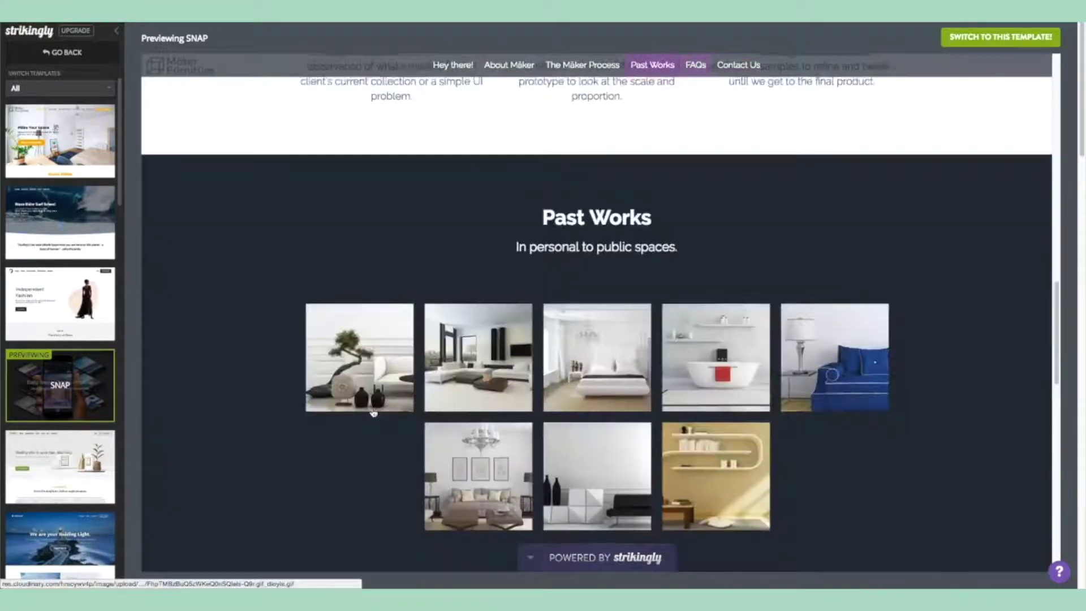
scroll(372, 411, up, 5)
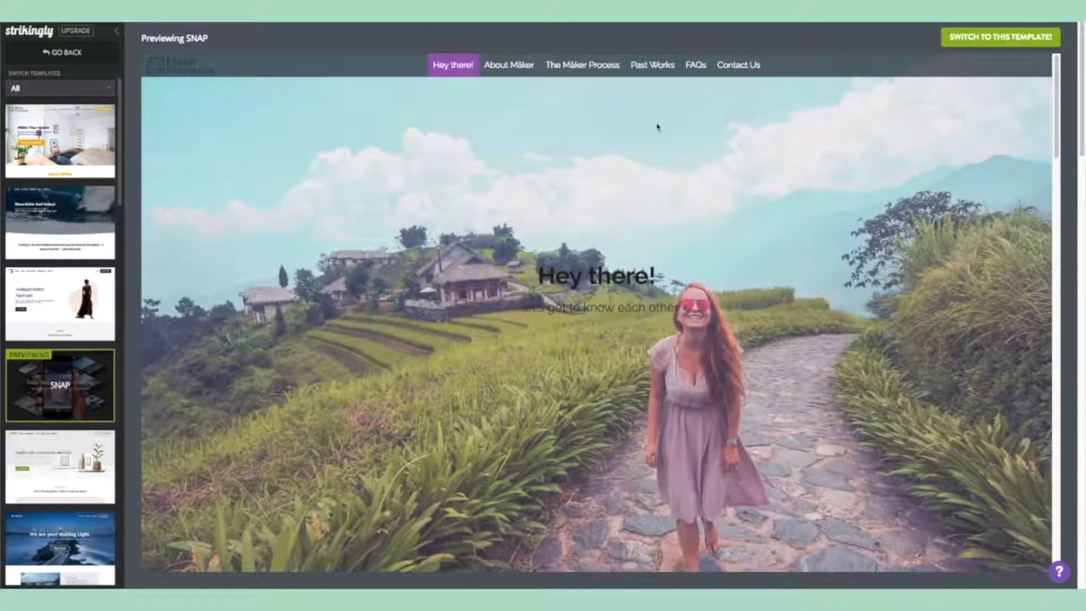
mouse_move(77, 143)
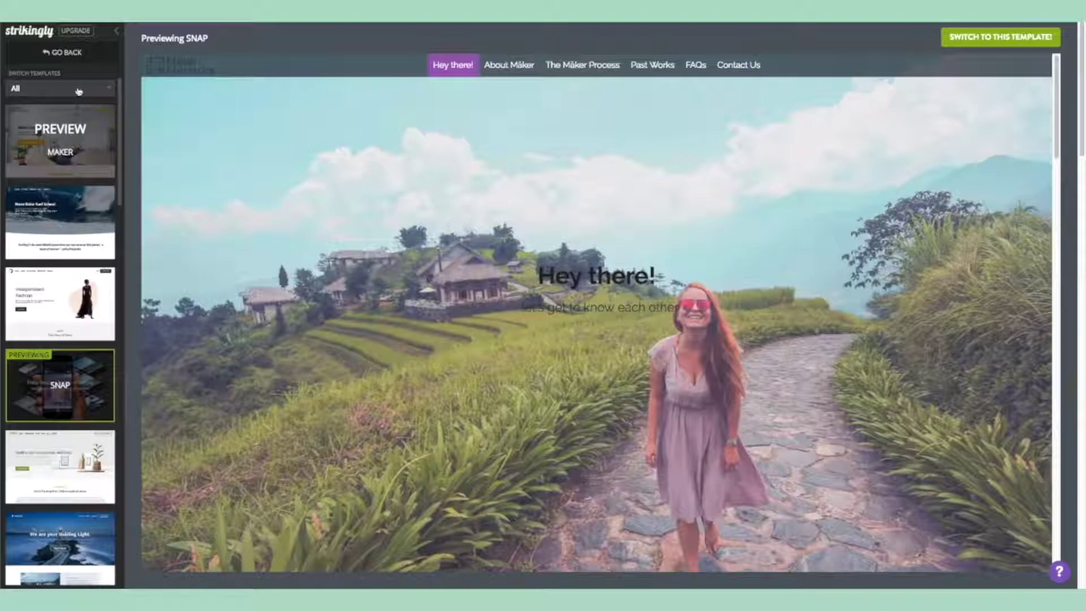
click(70, 52)
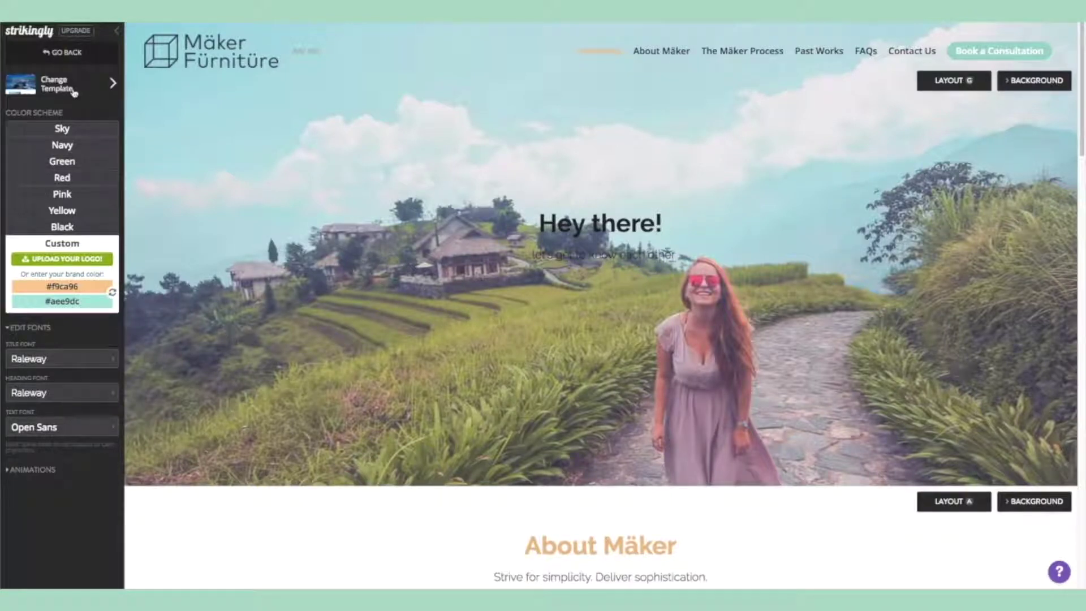
Try the Fixed background animation in the style settings and put the background back to Parallax.
click(31, 472)
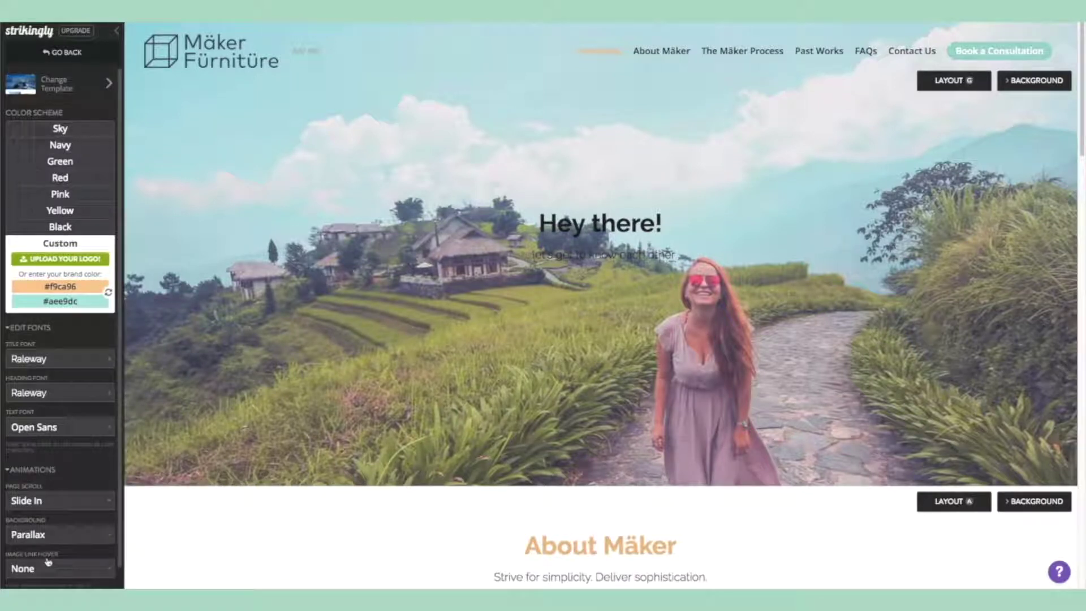
click(48, 535)
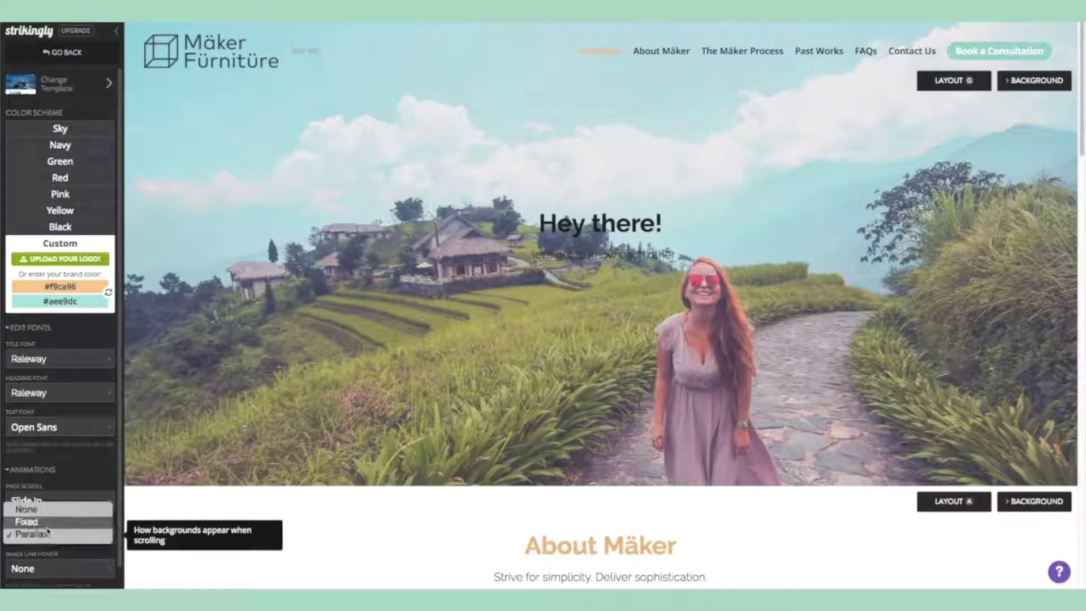
click(45, 522)
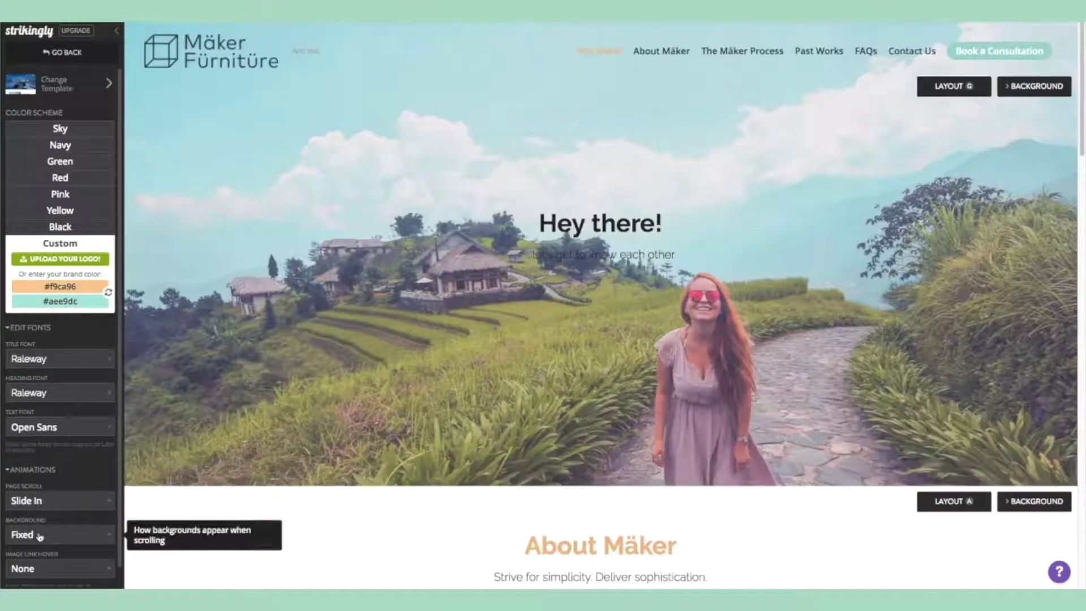
click(40, 536)
click(36, 545)
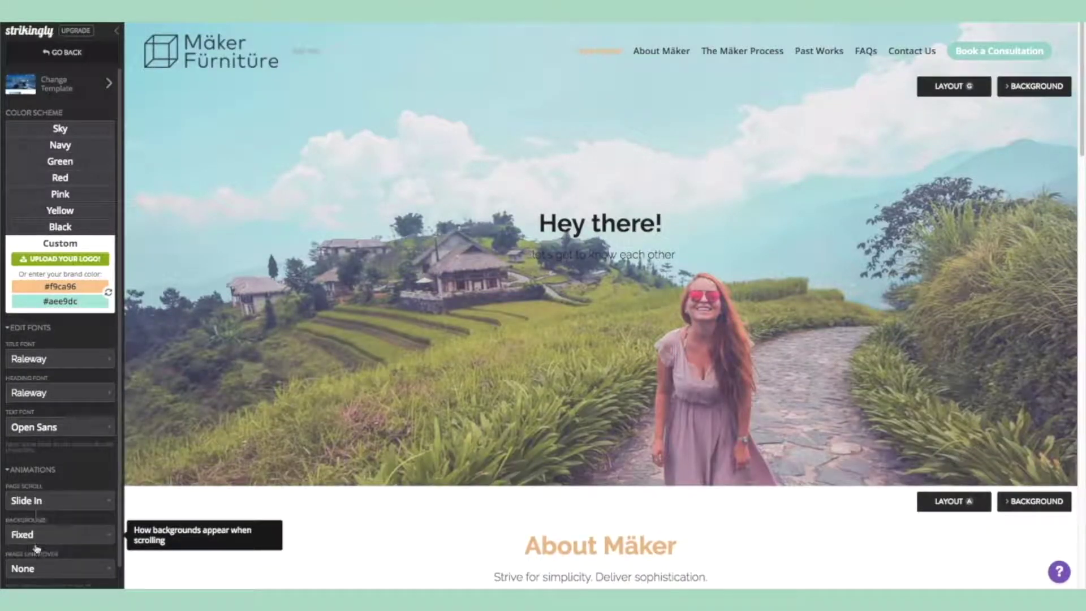
click(47, 130)
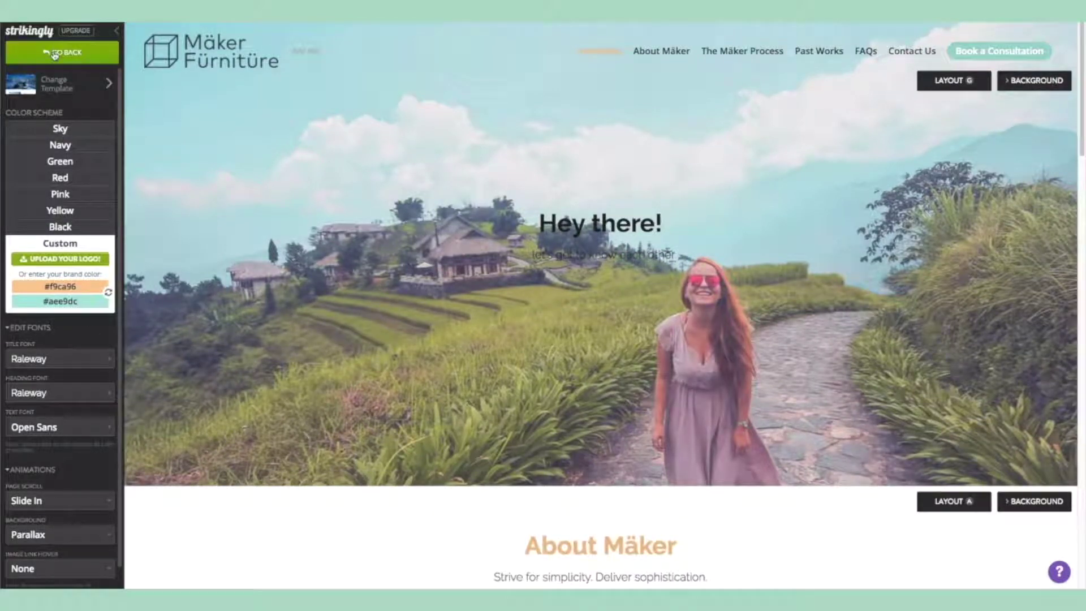
Leave the style settings, start publishing, and replace the site URL with the owner's name and "livingtoroam", separated by periods.
click(55, 53)
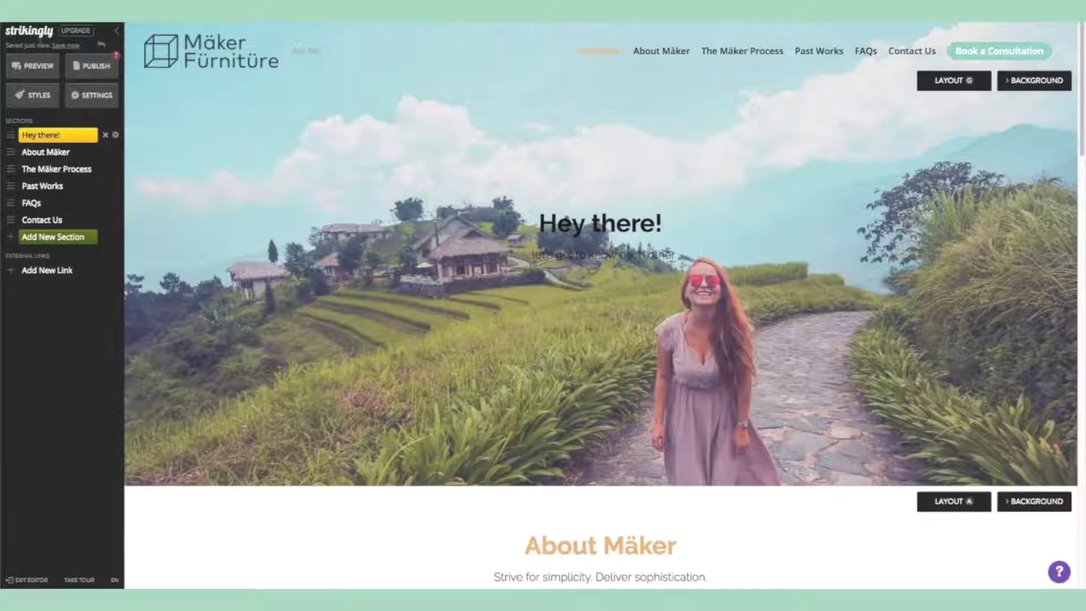
click(96, 68)
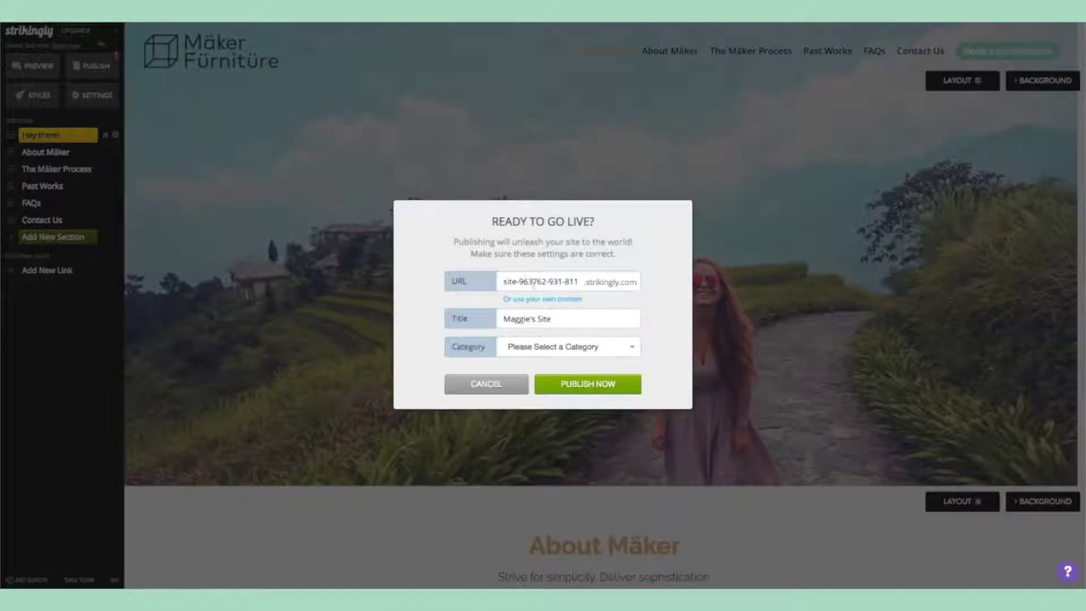
triple_click(535, 282)
drag(584, 281, 500, 278)
text(maggie.stara.livingtonar)
Change the site title to the owner's full name in the possessive followed by "Profile".
click(543, 318)
key(BackSpace)
key(BackSpace)
key(BackSpace)
text(Stara)
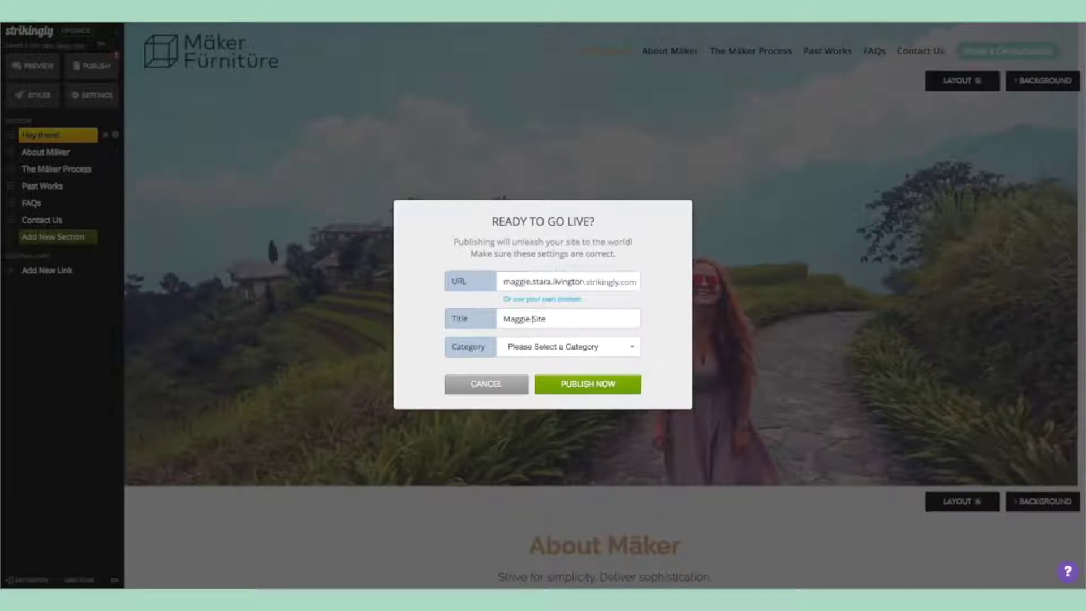
text('s)
text(por)
text(rofil)
Set the site category to Portfolio and try to publish the site.
click(566, 350)
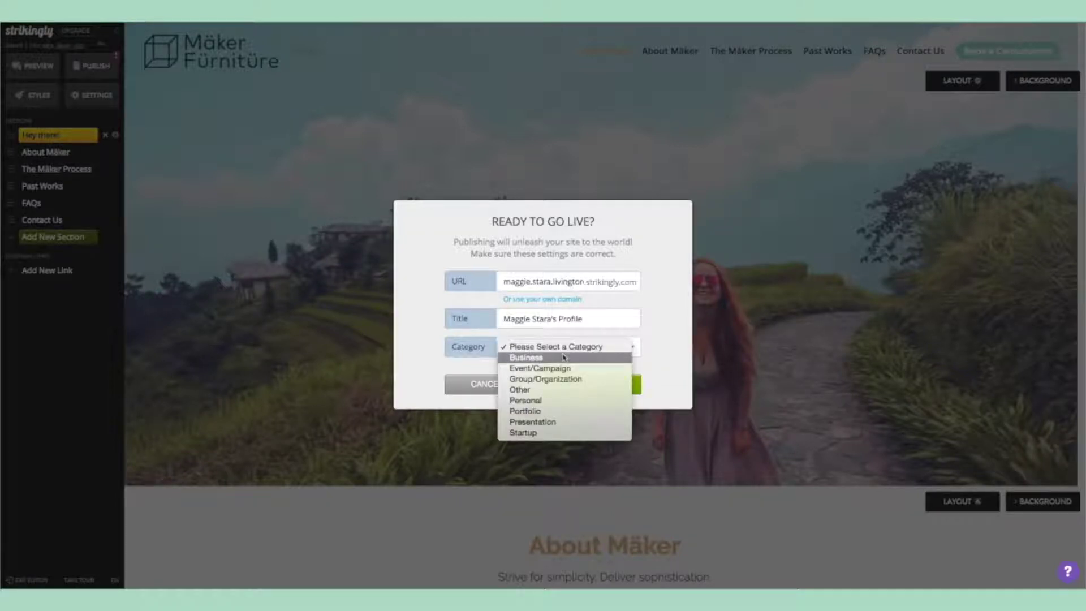
click(557, 412)
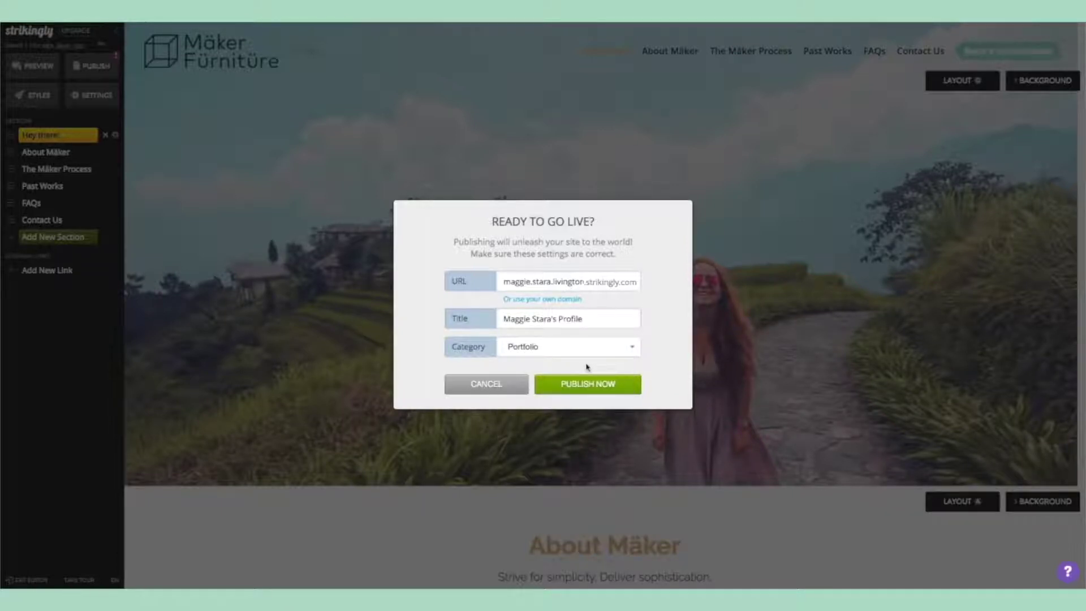
click(589, 385)
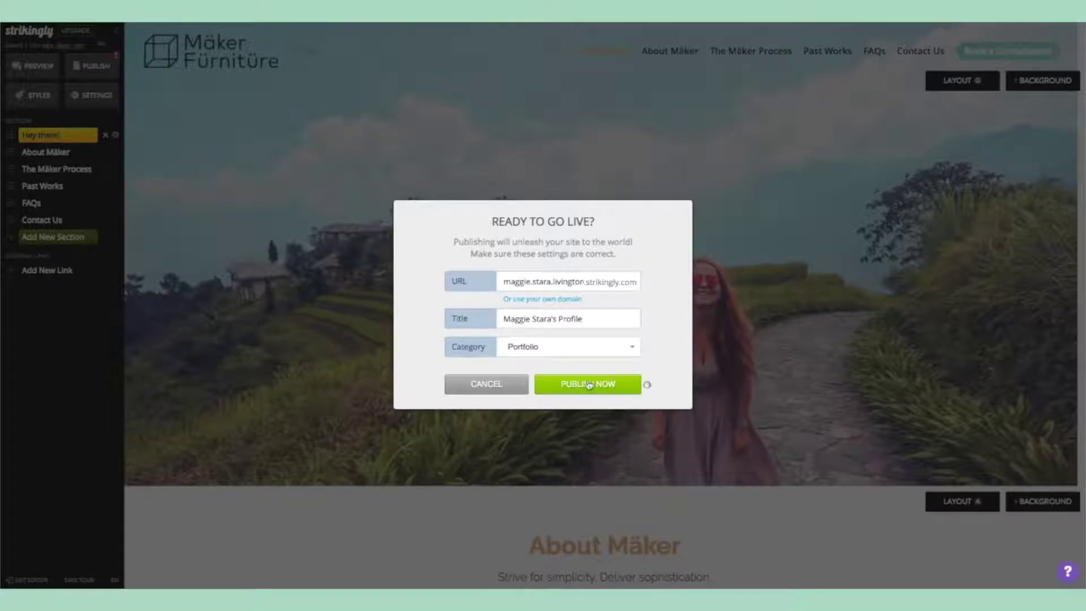
Replace both periods in the site URL with hyphens, publish the site, and dismiss the published notice.
click(533, 262)
key(BackSpace)
text(-)
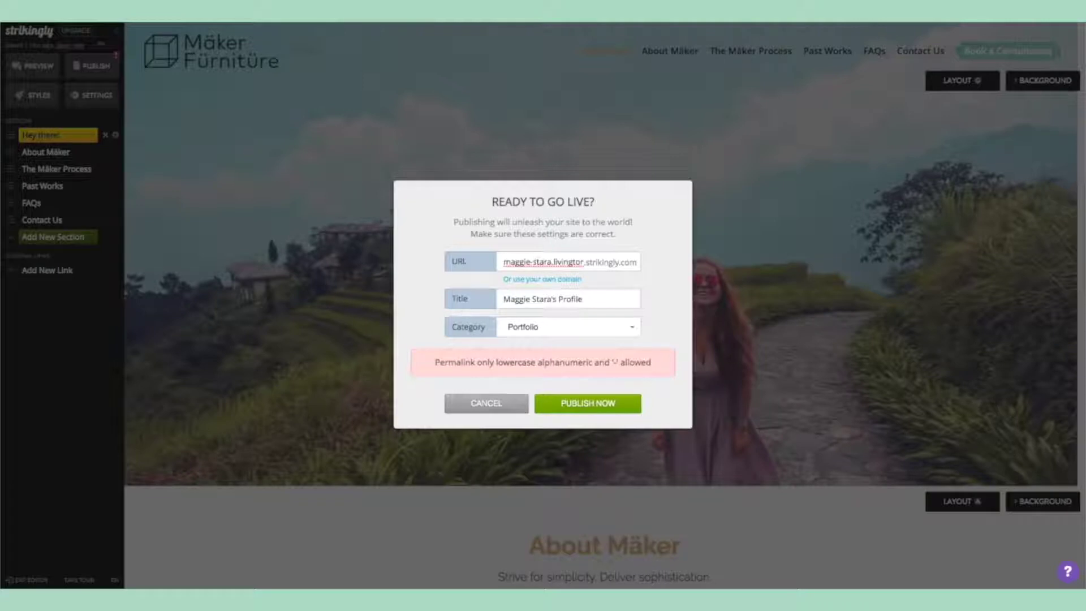
click(554, 262)
key(BackSpace)
text(-)
click(622, 404)
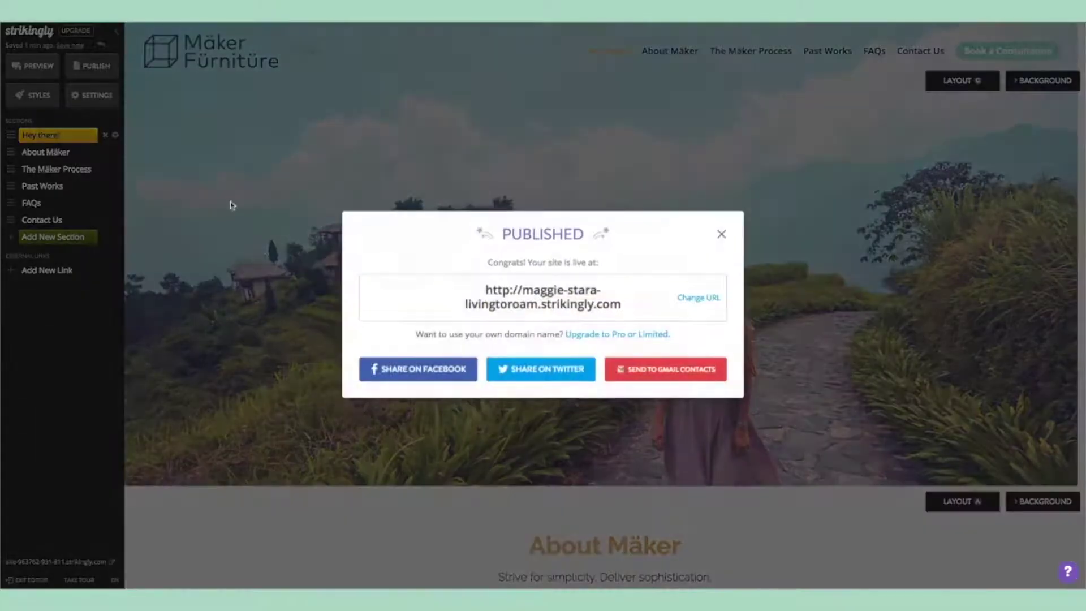
click(722, 233)
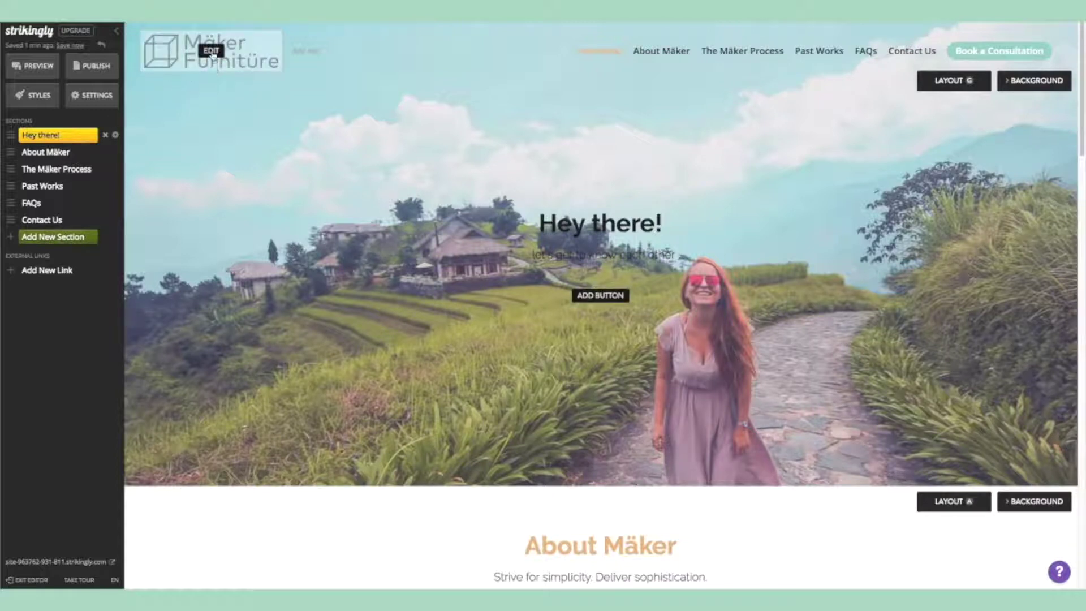
Replace the Mäker Furnitüre logo in the transparent page header with the uploaded image of the owner's name.
click(213, 55)
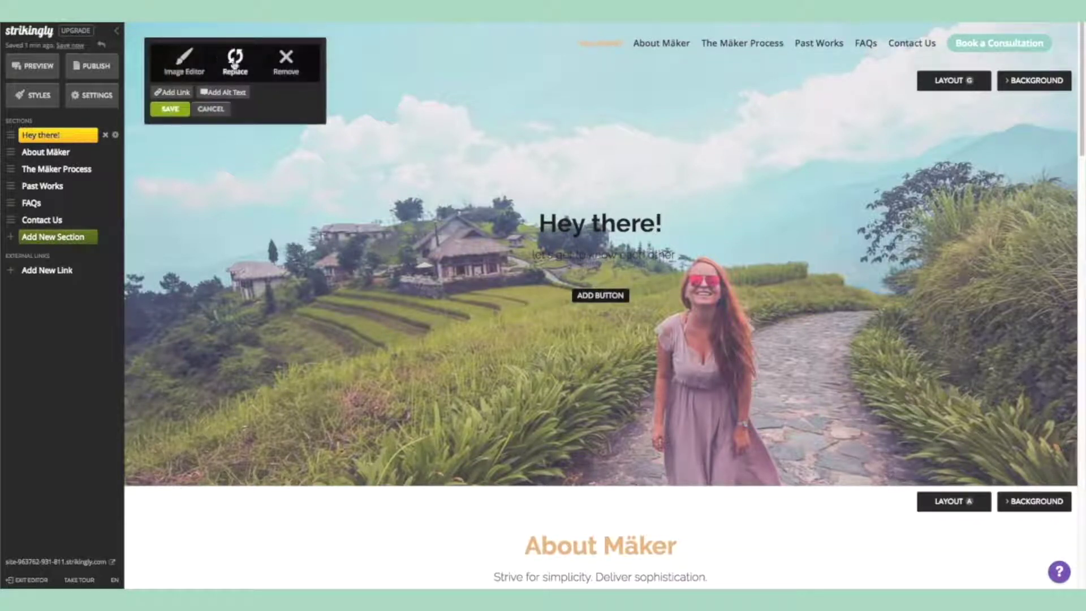
click(235, 65)
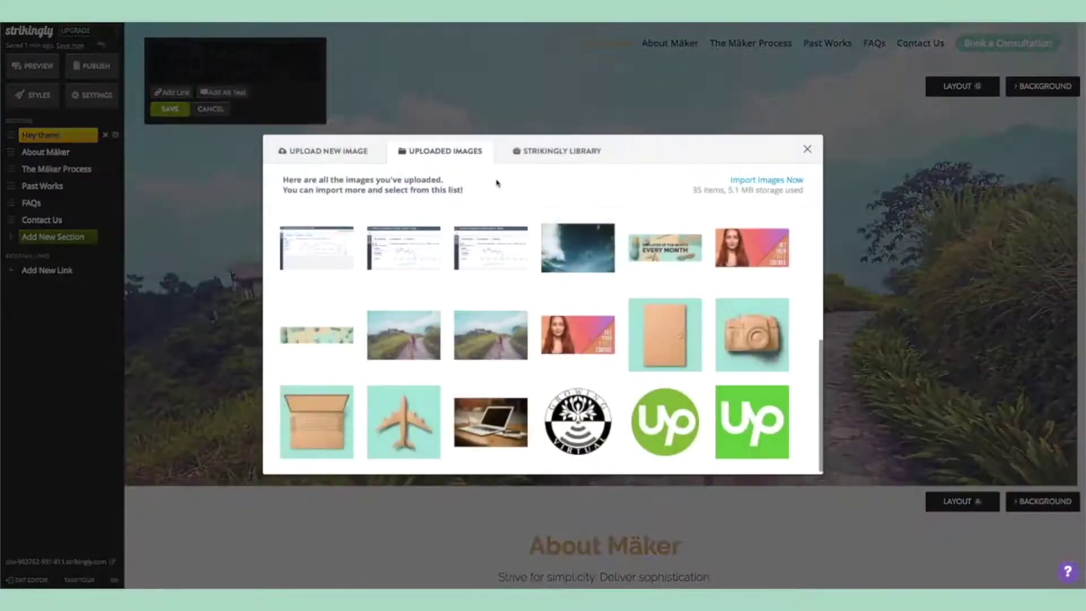
scroll(559, 248, up, 3)
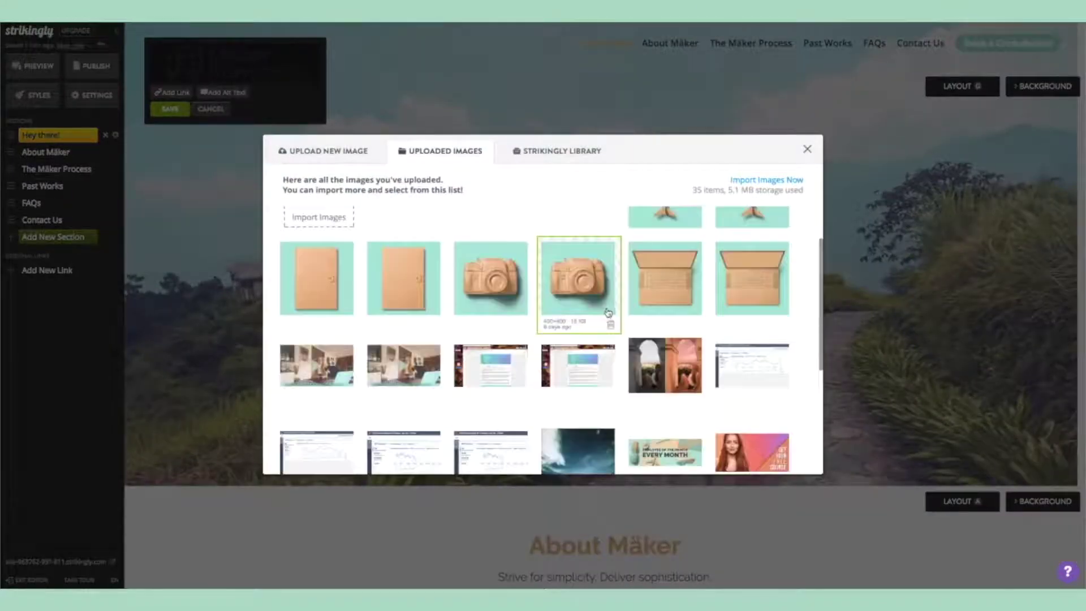
scroll(575, 277, up, 1)
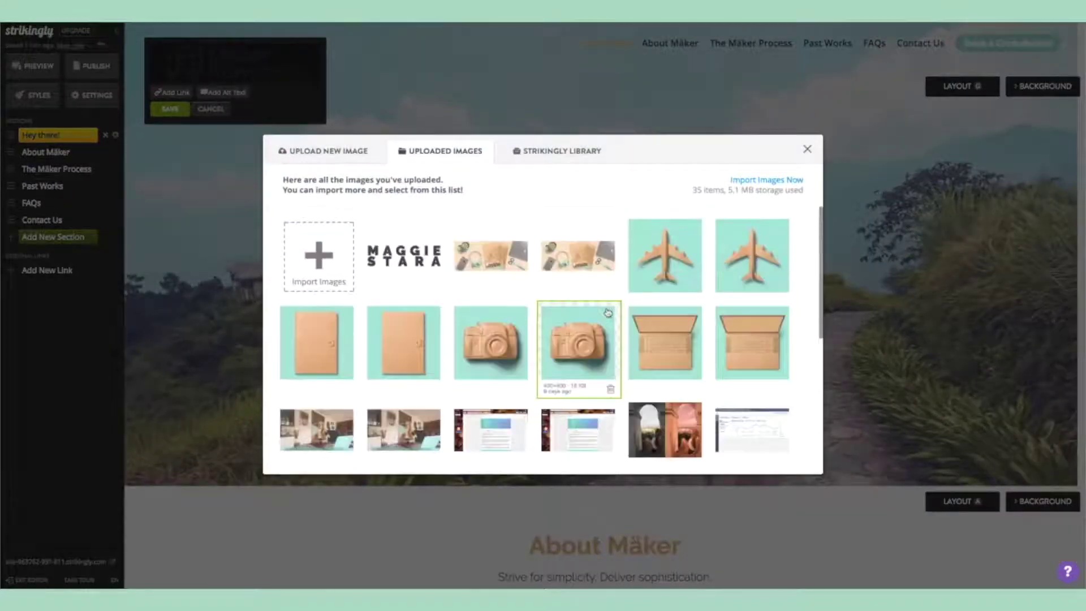
click(399, 267)
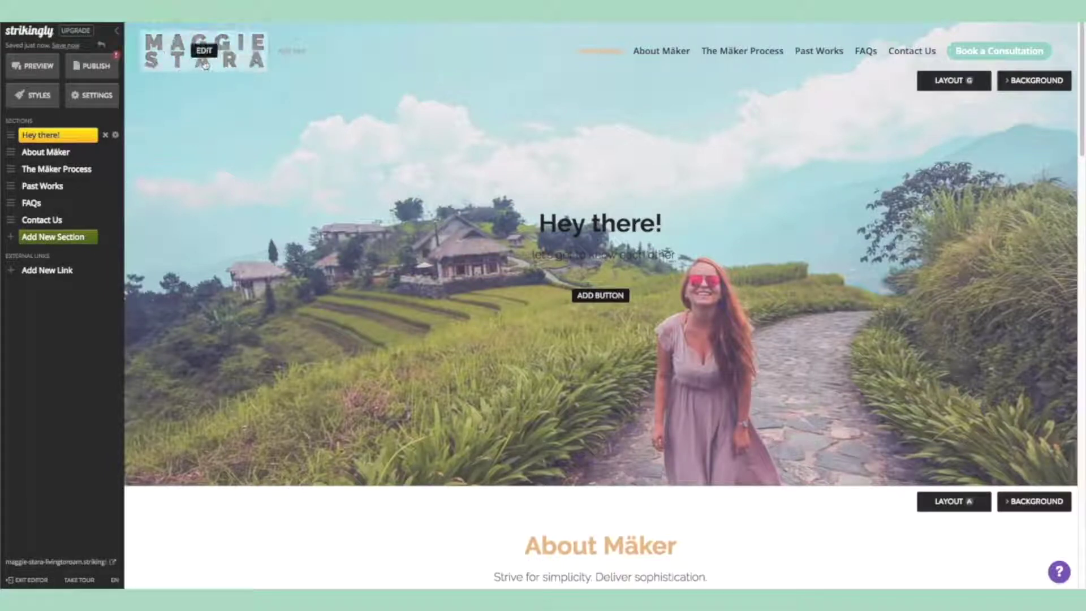
Try the owner's full name as text beside the header logo, and clear that text again.
click(296, 45)
text(M)
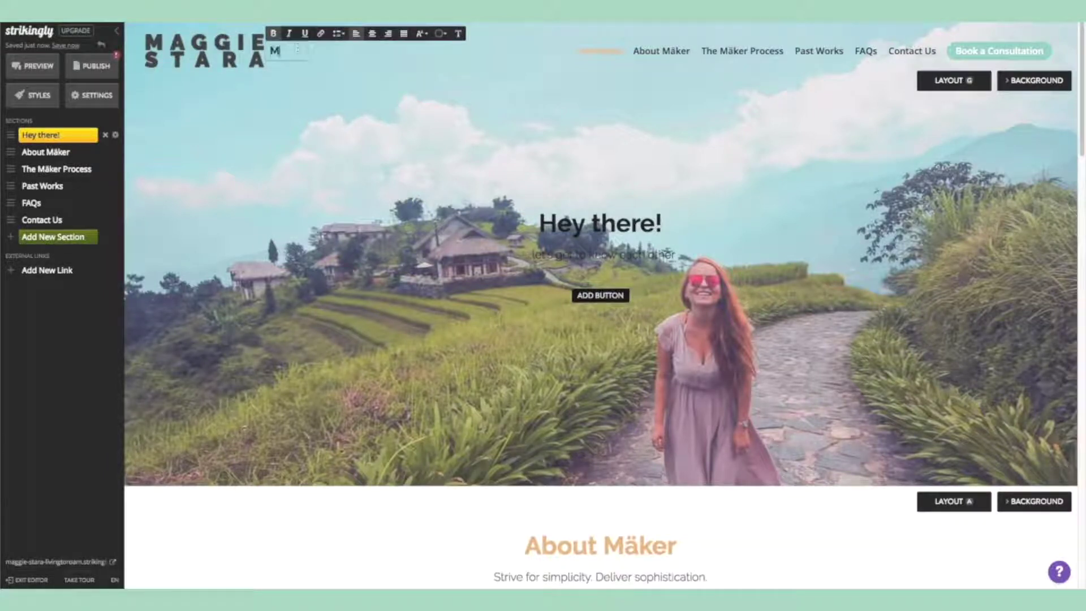
text(aggie Stara)
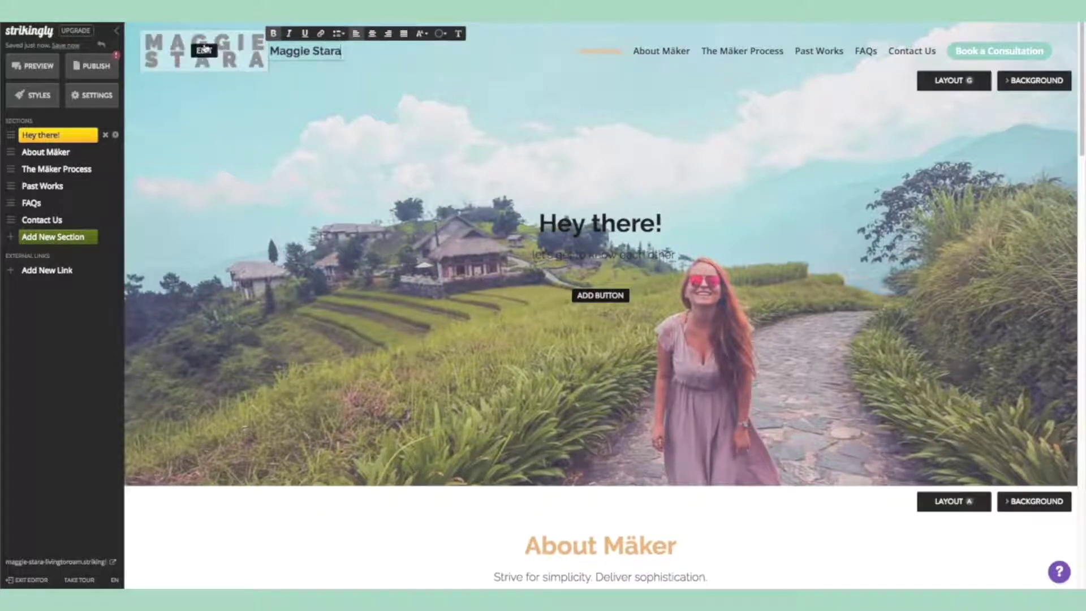
key(ctrl+a)
key(BackSpace)
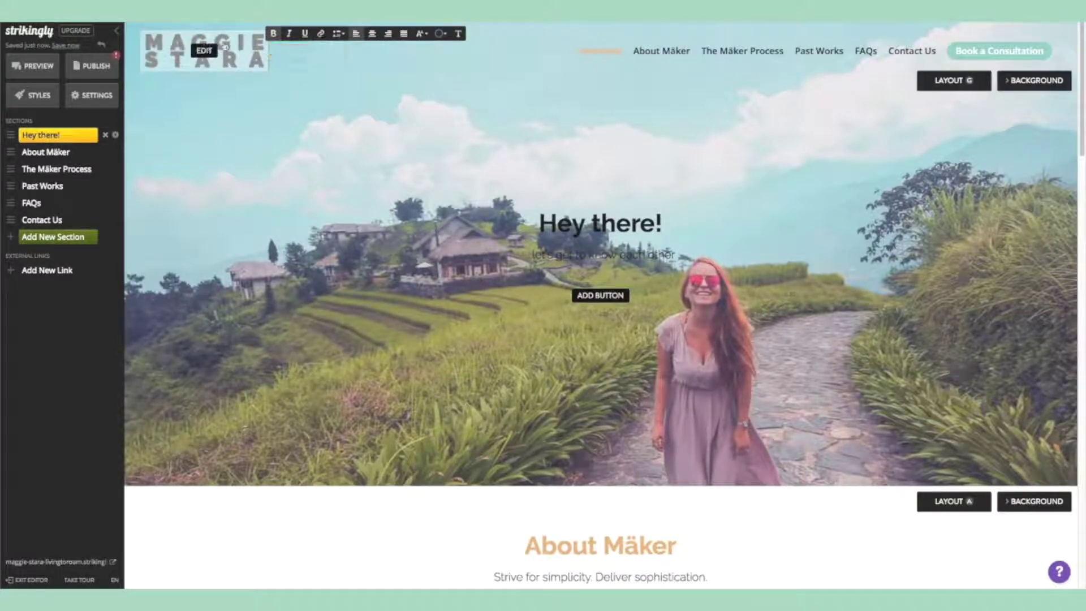
click(193, 108)
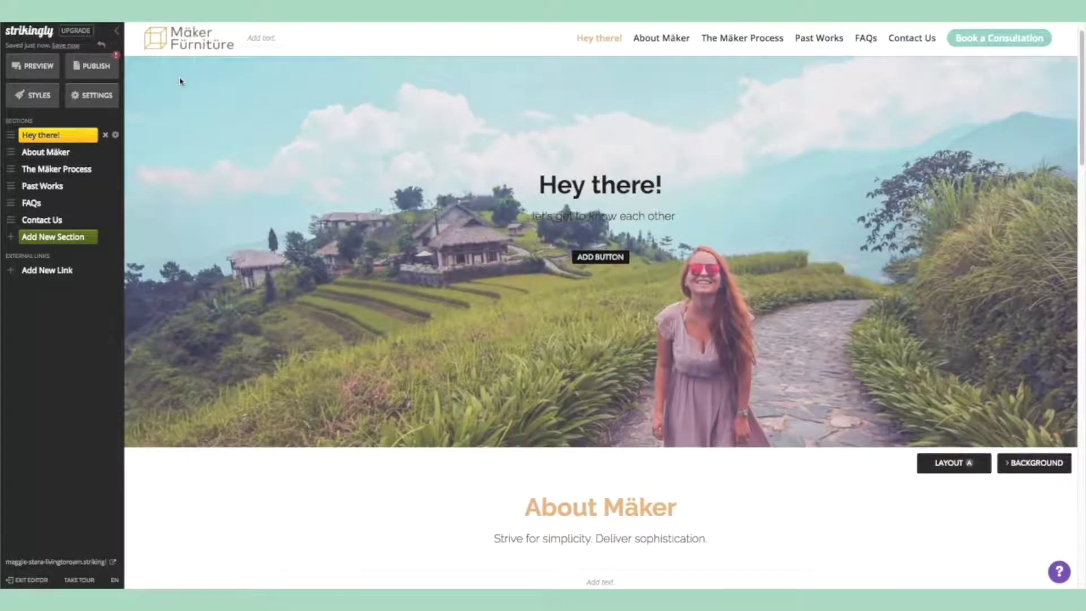
Replace the Mäker Furnitüre logo in the white header of the scrolled page with the uploaded image of the owner's name.
mouse_move(187, 43)
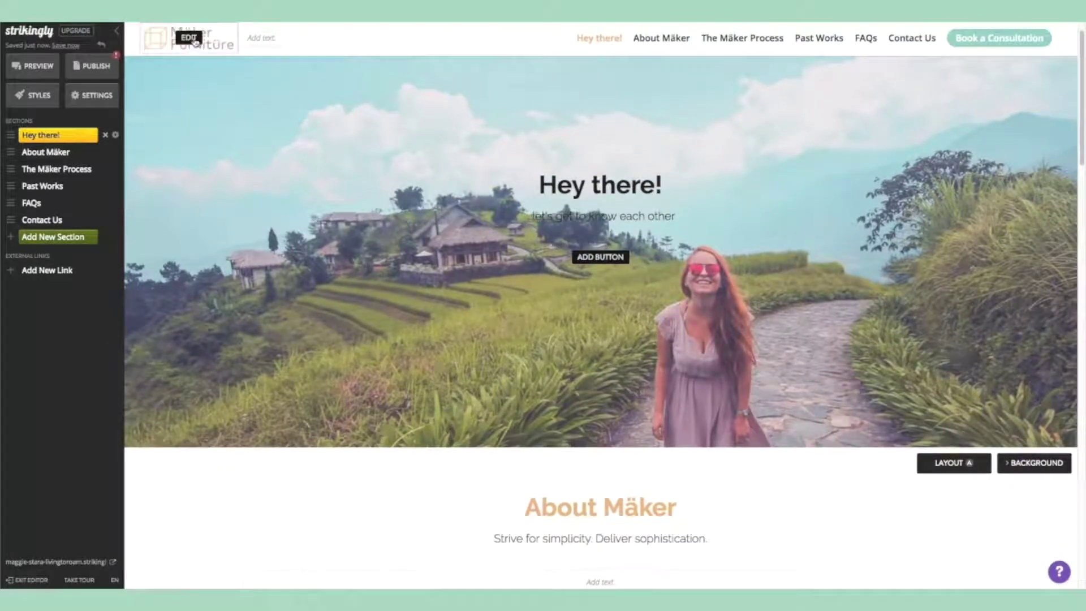
click(195, 42)
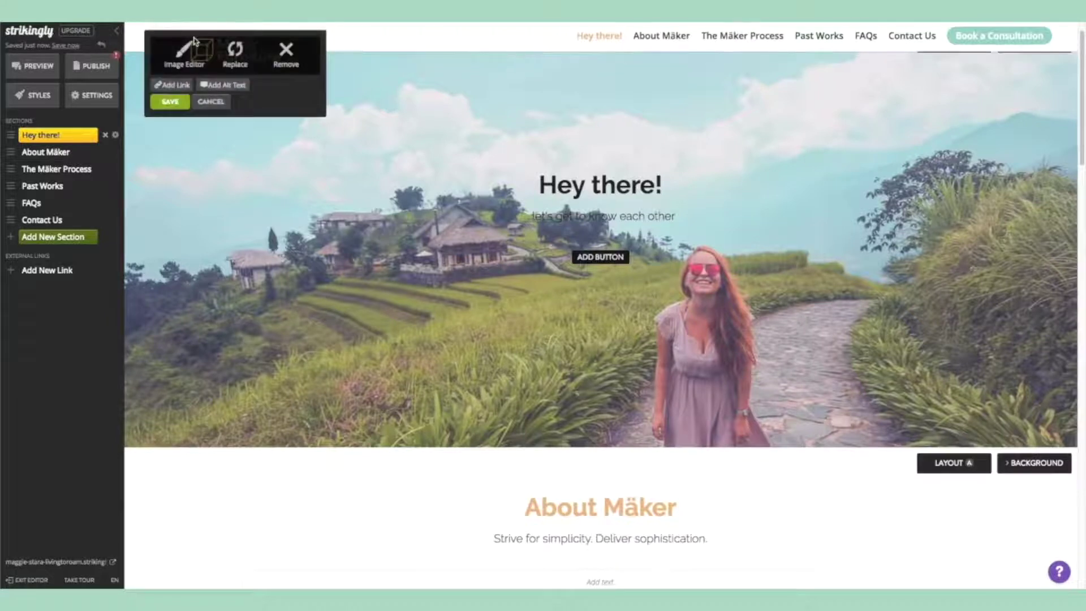
click(236, 47)
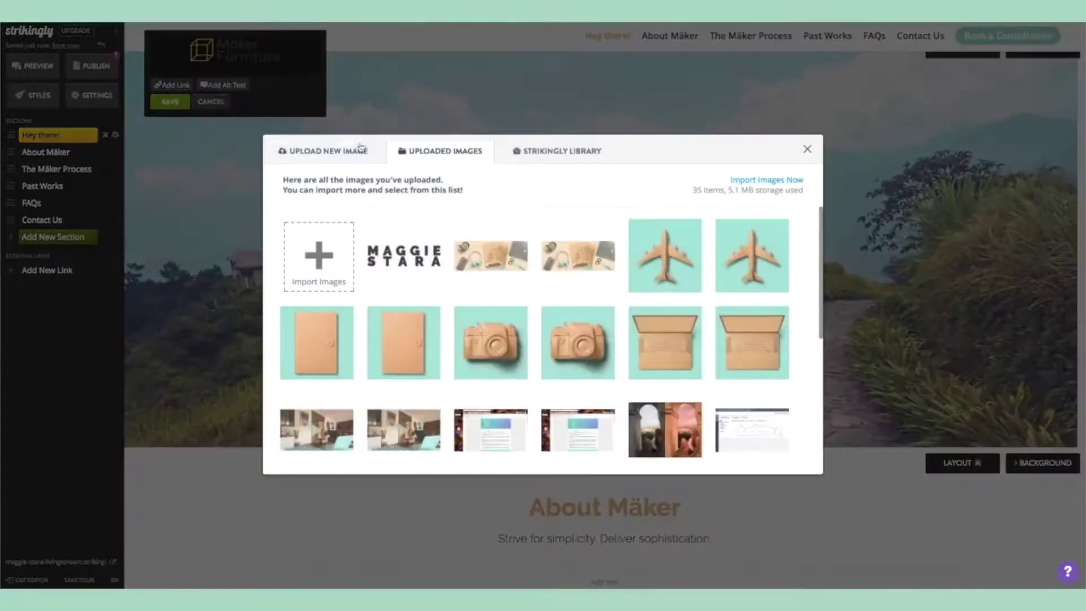
click(416, 253)
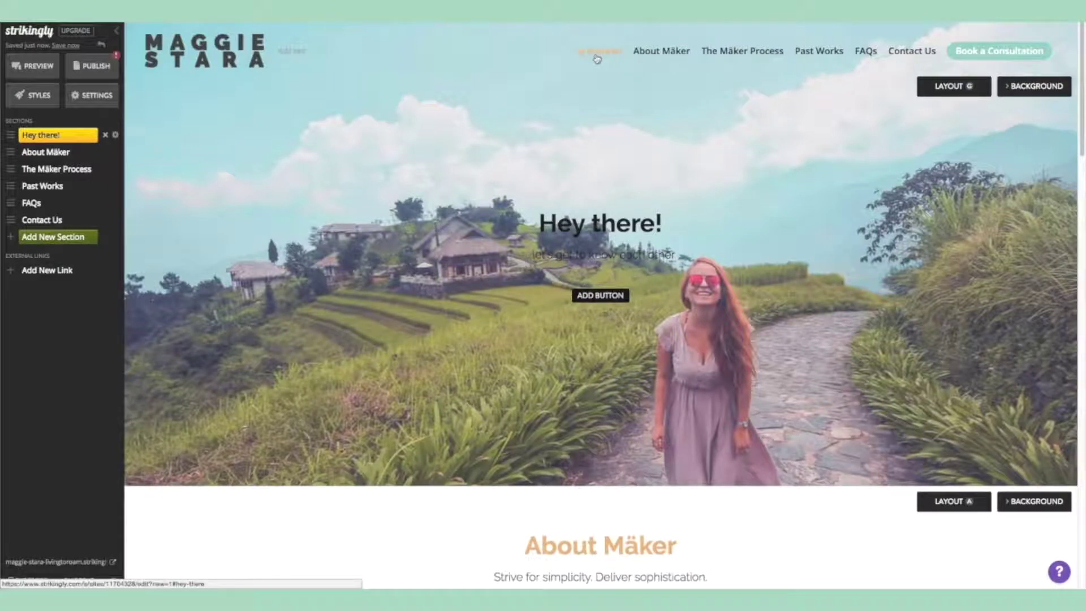
Clear the "Hey there!" section's name so that it has no entry in the site navigation.
click(62, 136)
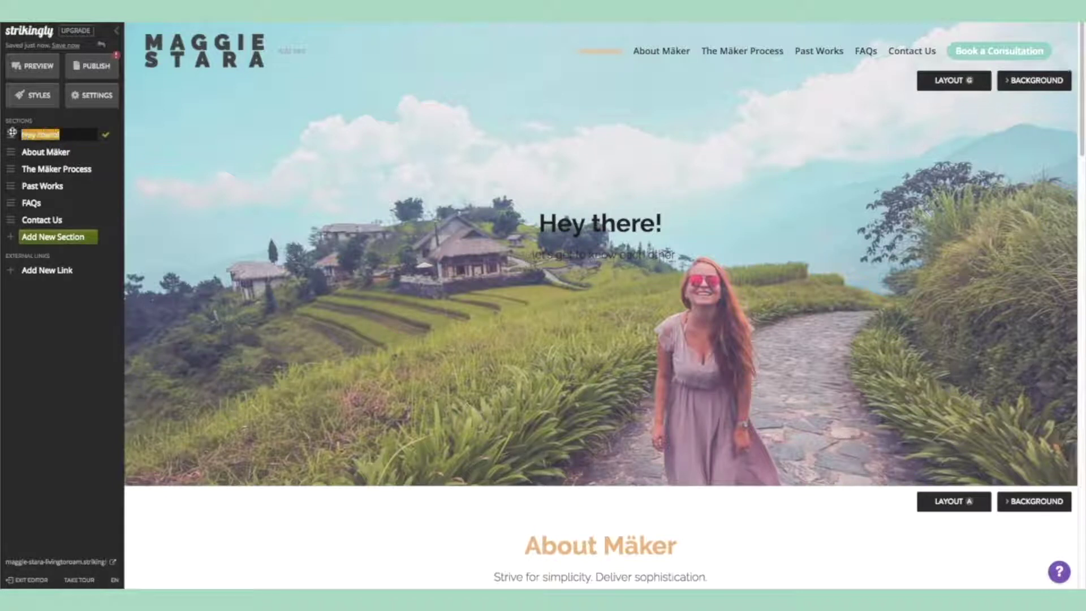
key(BackSpace)
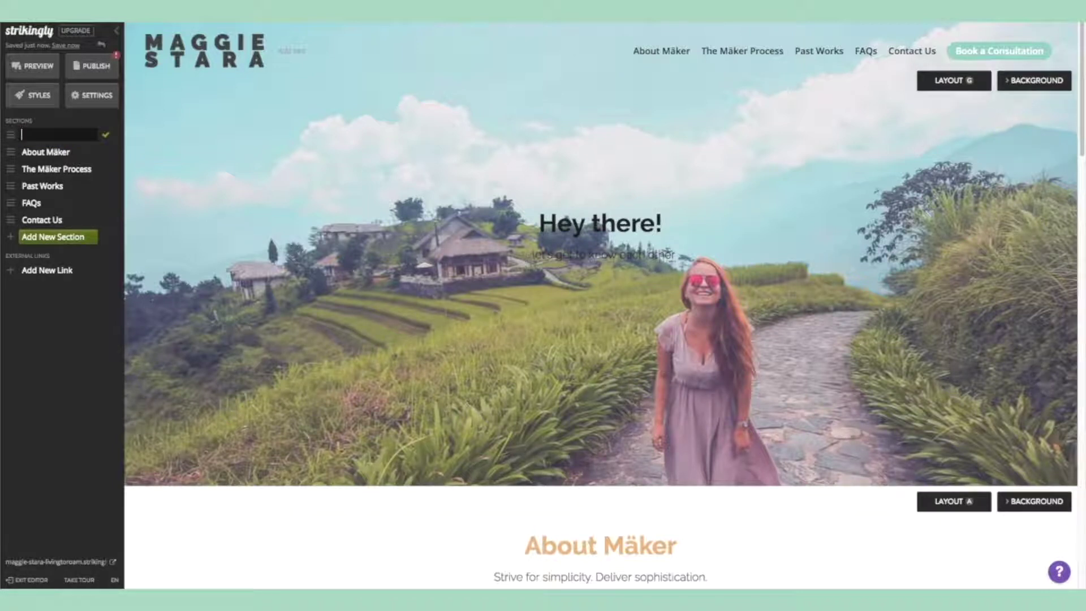
click(38, 409)
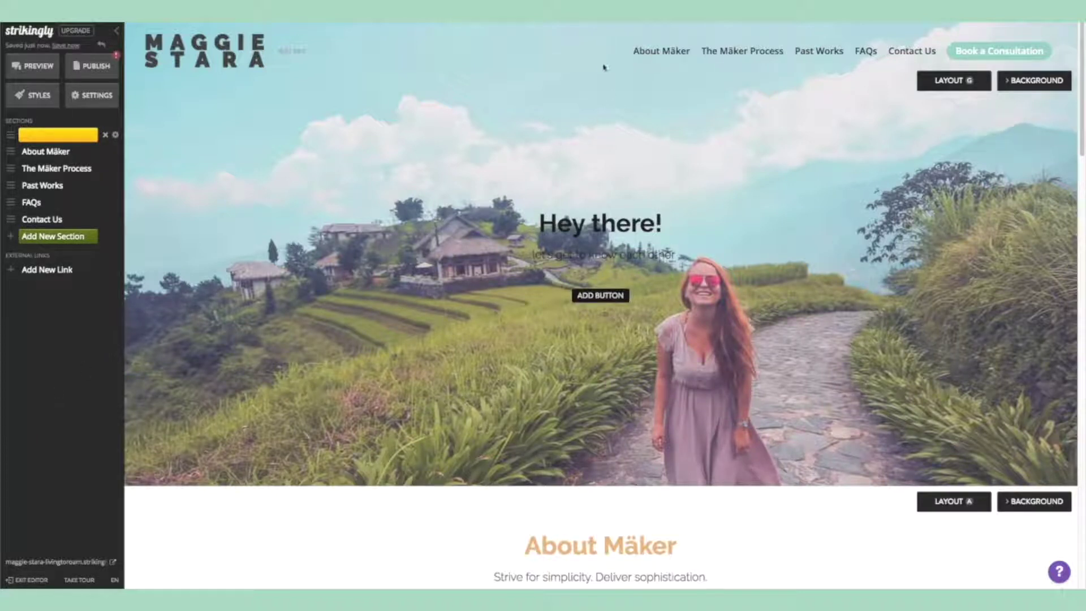
Make the opening section's subtitle "let's get to know each other" bold.
click(673, 255)
triple_click(676, 254)
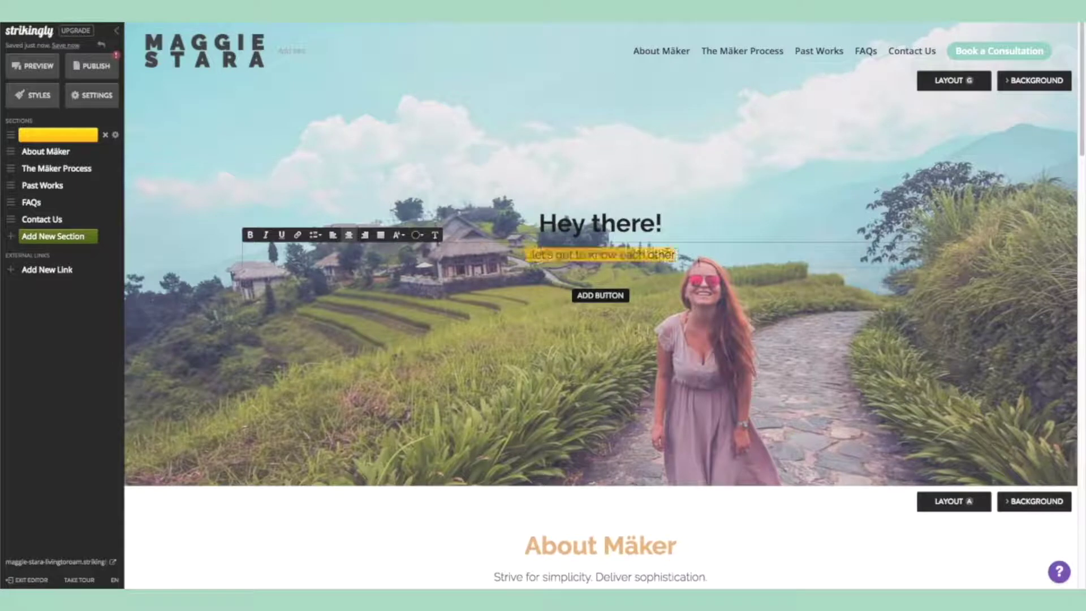
click(726, 303)
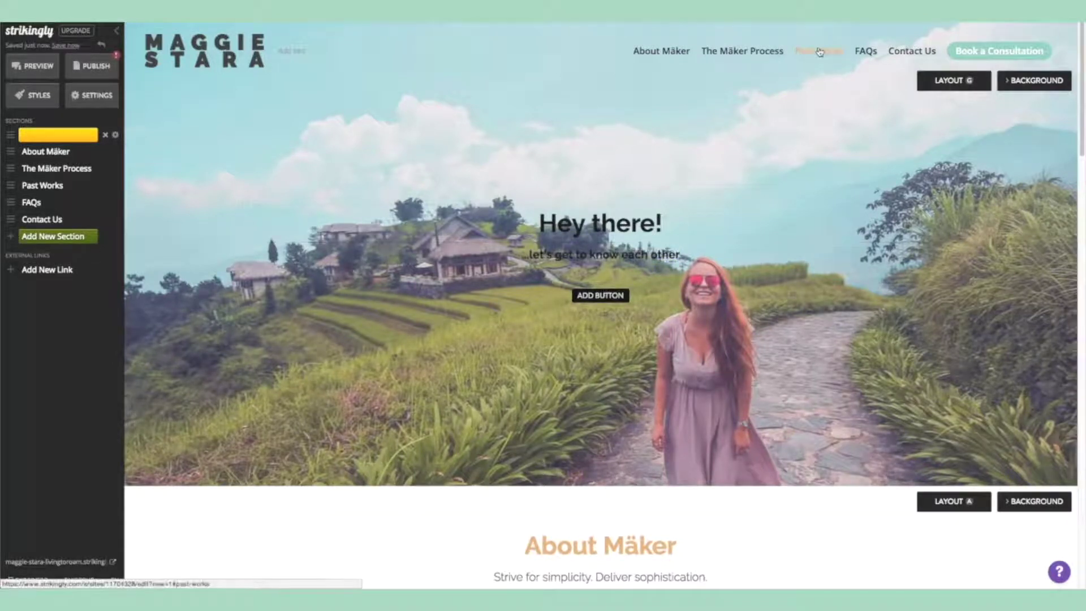
Delete the subtitle and title text of the About Mäker section, and remove its empty title block.
scroll(836, 151, down, 5)
scroll(836, 152, down, 1)
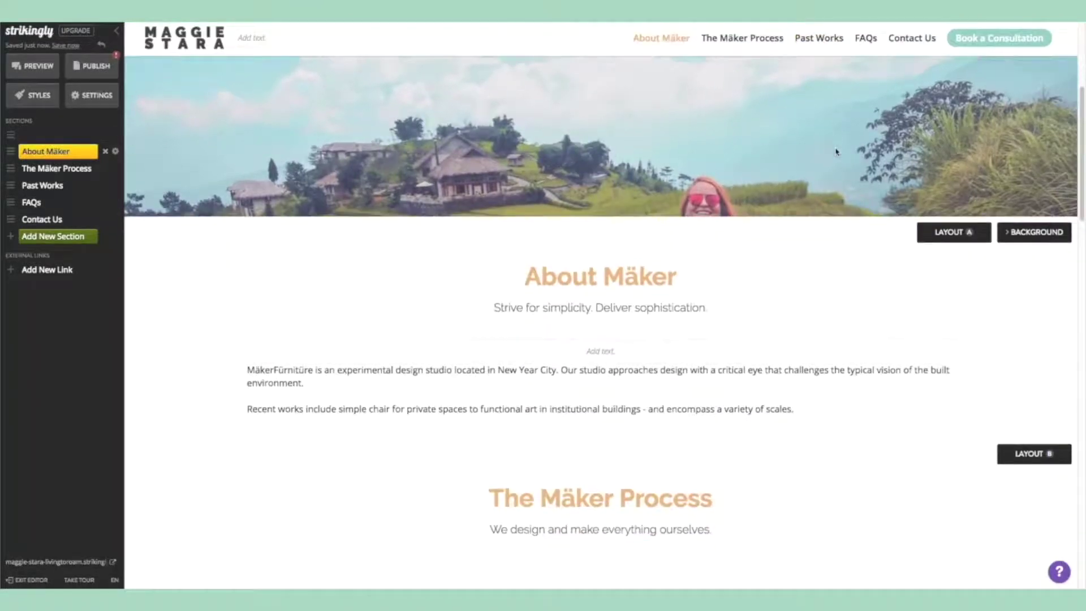
triple_click(715, 302)
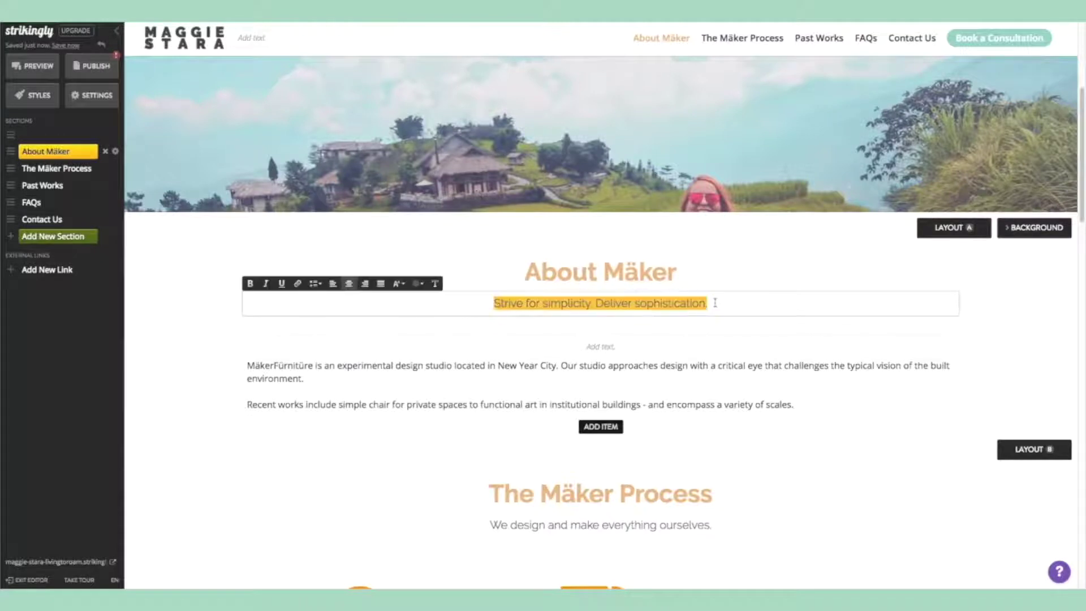
key(BackSpace)
triple_click(692, 272)
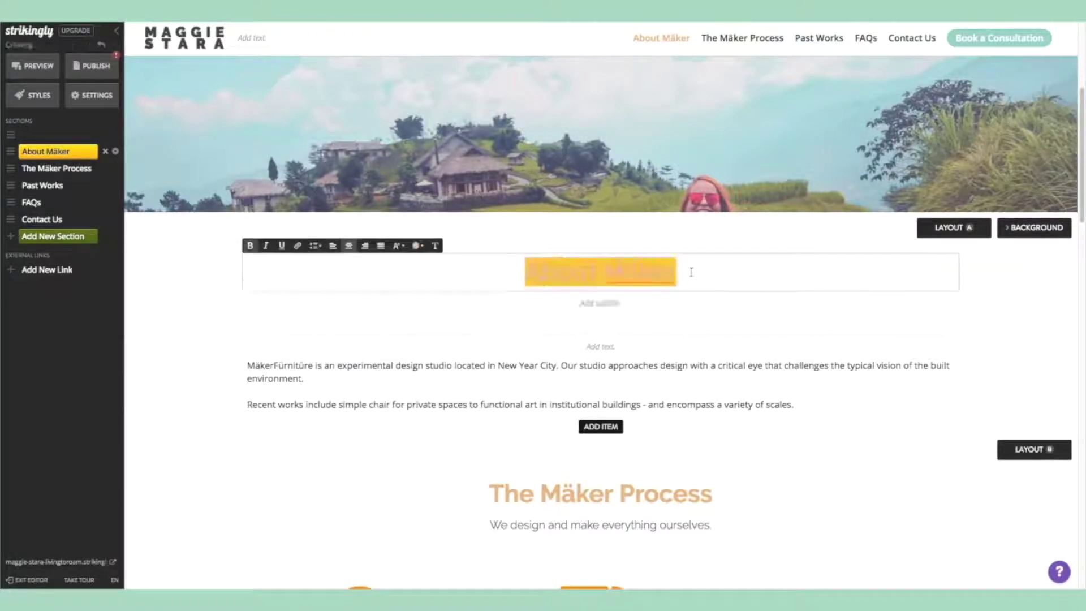
key(BackSpace)
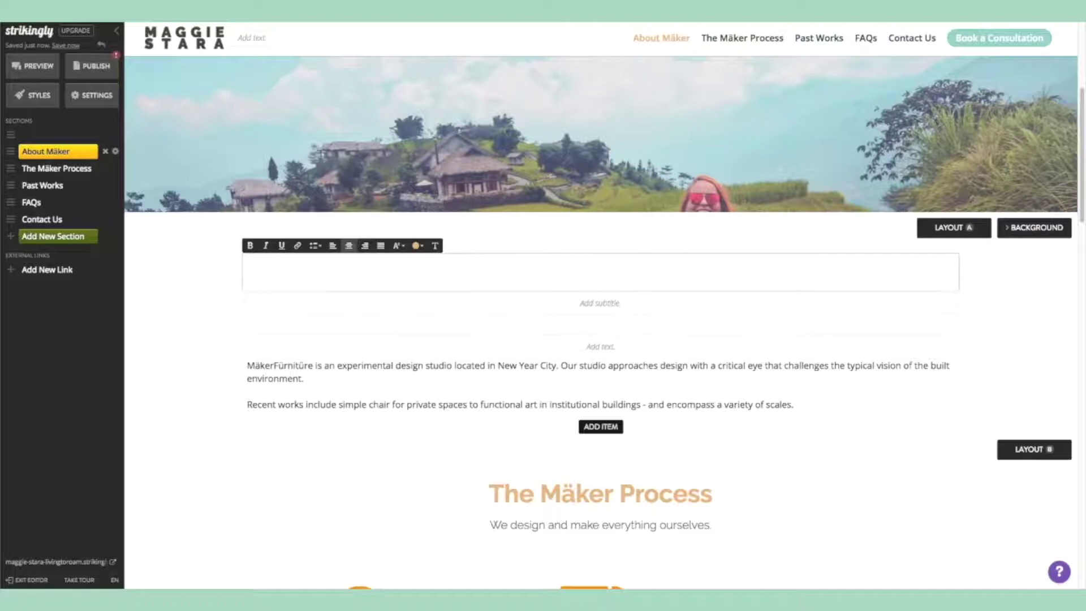
triple_click(656, 365)
click(946, 266)
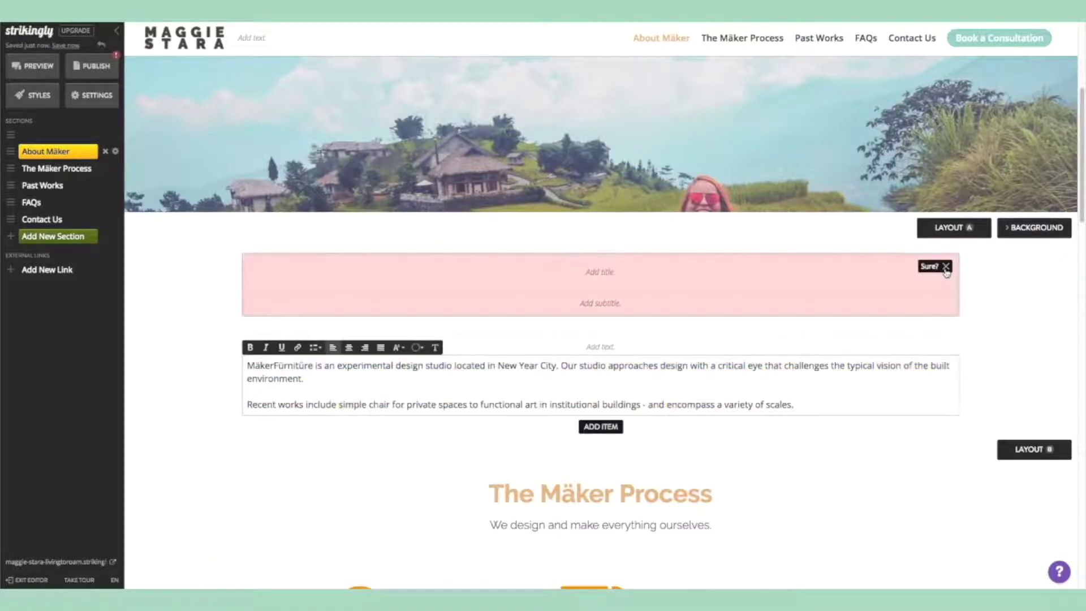
Replace the About Mäker section's body text with the introduction running from "The most successful people in this world" to "That's where I come in.".
triple_click(706, 332)
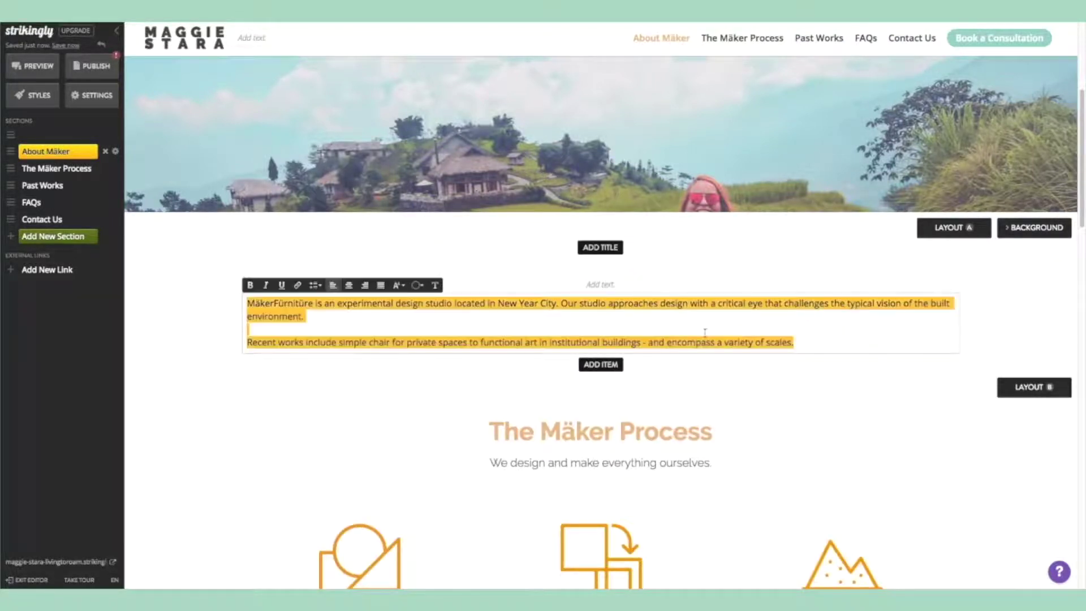
text(The most successful people in this world understand that time is their most valuable asset.  They delegate whatever they can to free up their time to do the things that only they can do. Equally, these rockstar entrepreneurs know that having a great team behind them, a team they can trust, is incredibly crucial to the success of their business.  That's where I come in.)
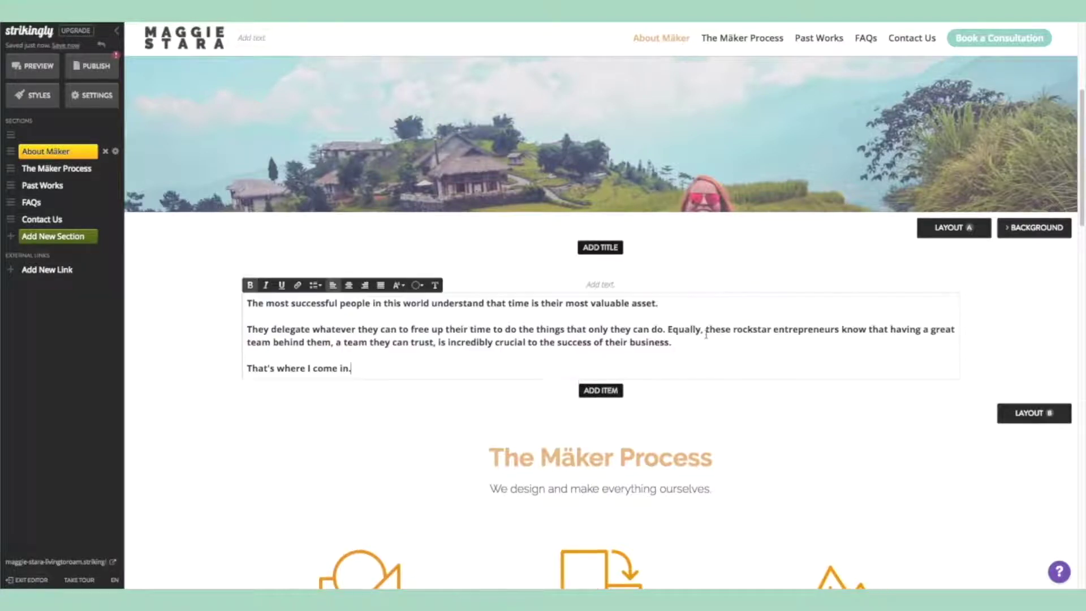
Try the Large text size on the About Mäker section's introduction, and set it back to Normal.
scroll(381, 298, down, 1)
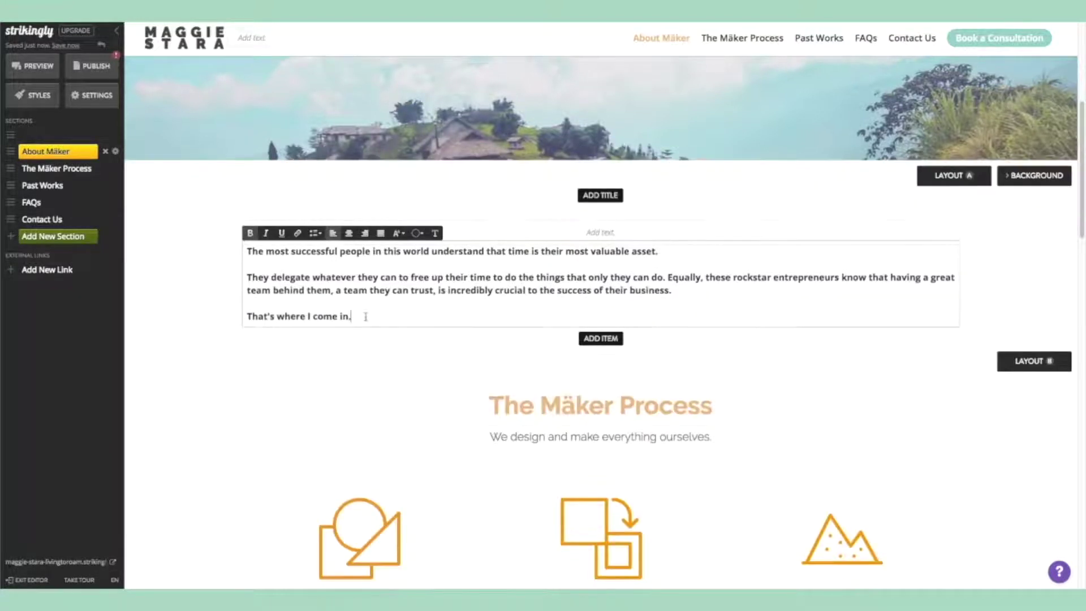
drag(365, 317, 244, 318)
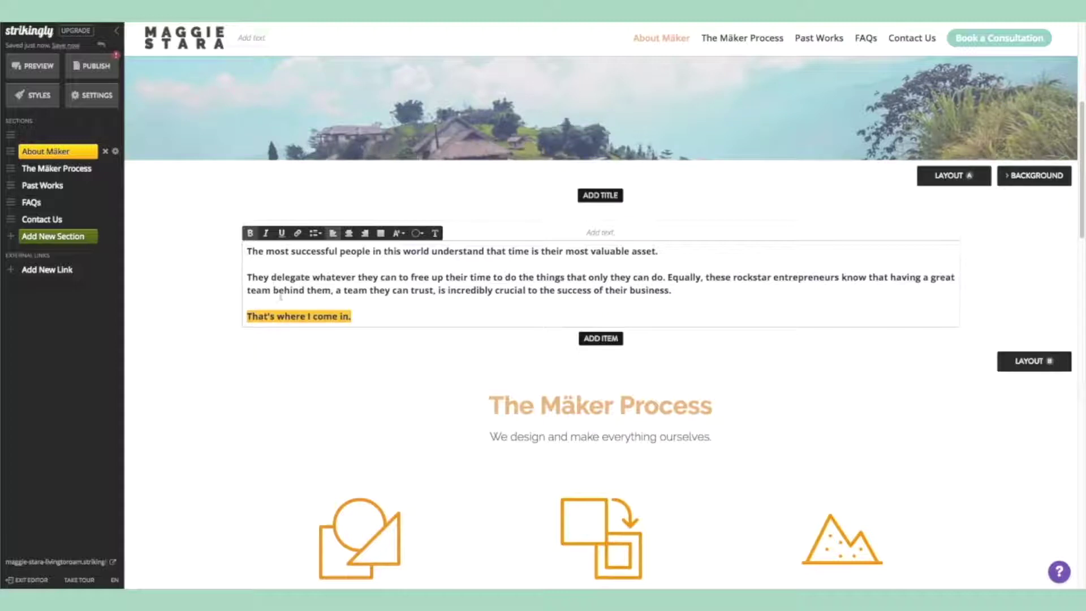
click(399, 234)
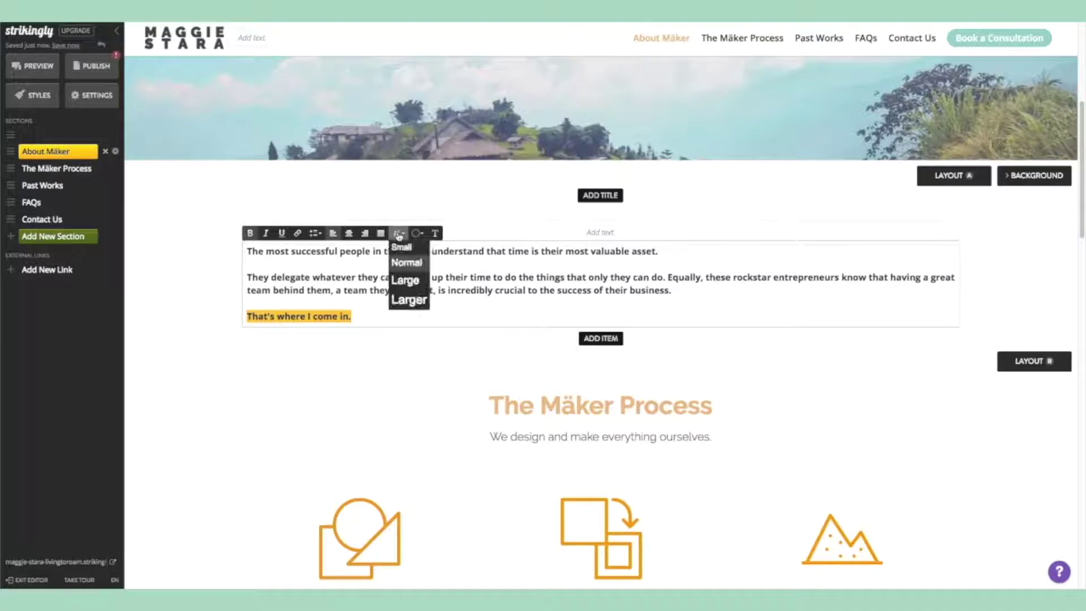
click(405, 281)
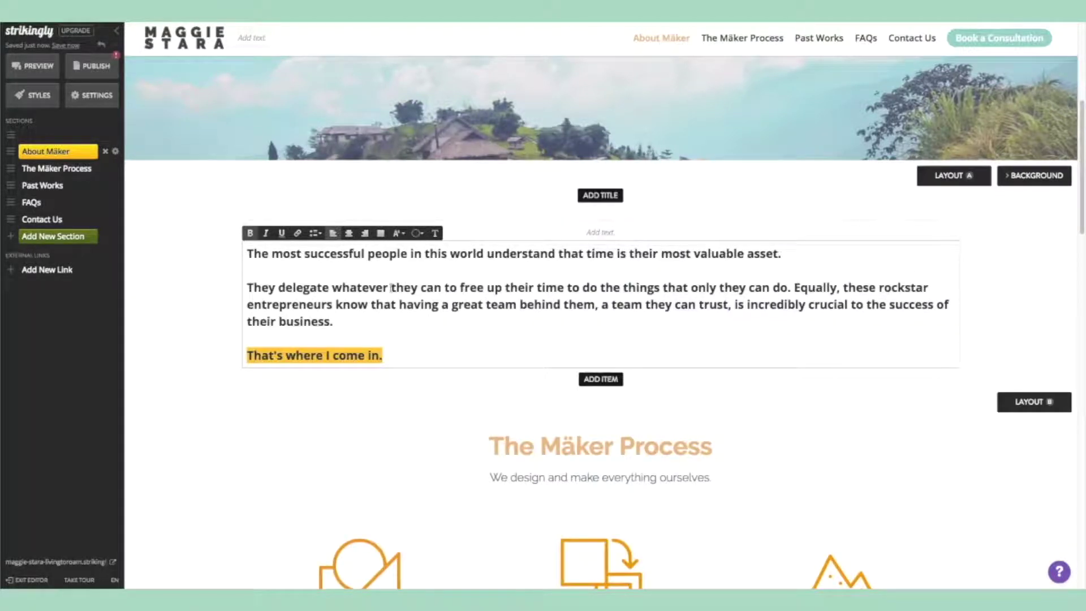
click(350, 297)
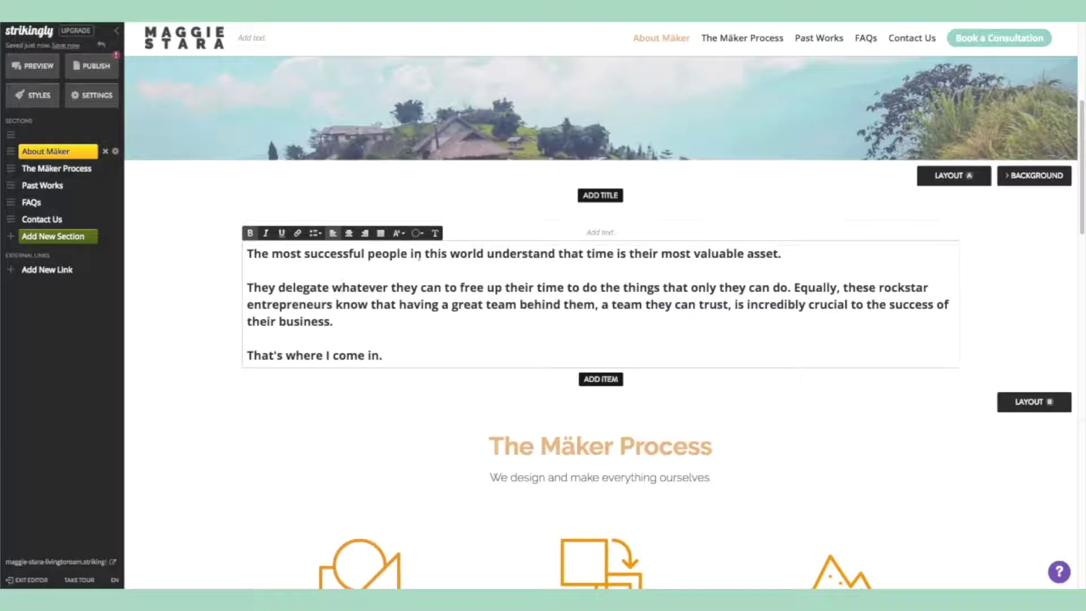
click(398, 233)
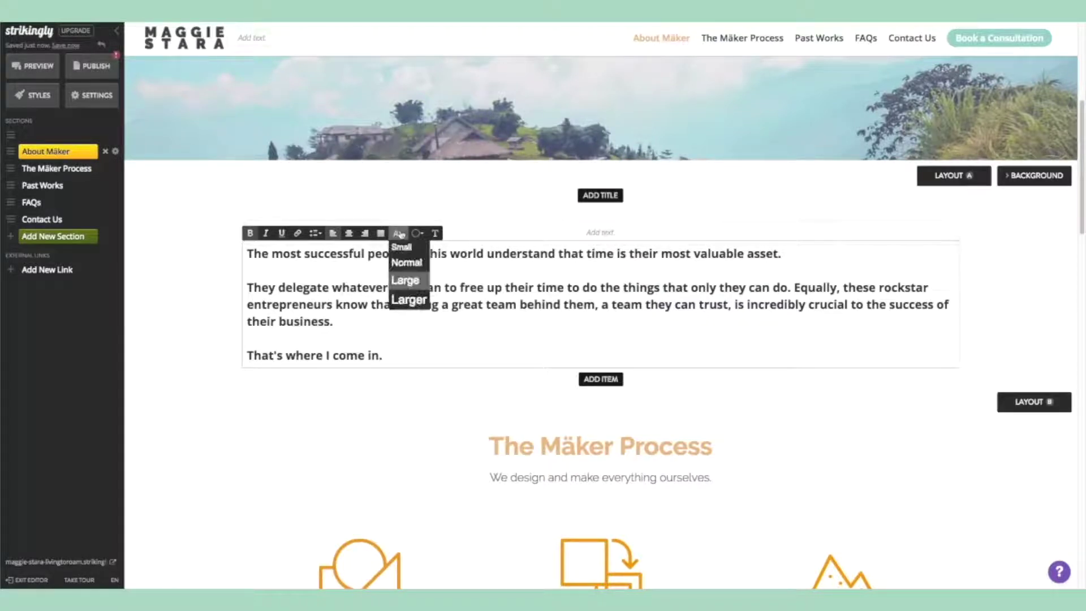
click(401, 270)
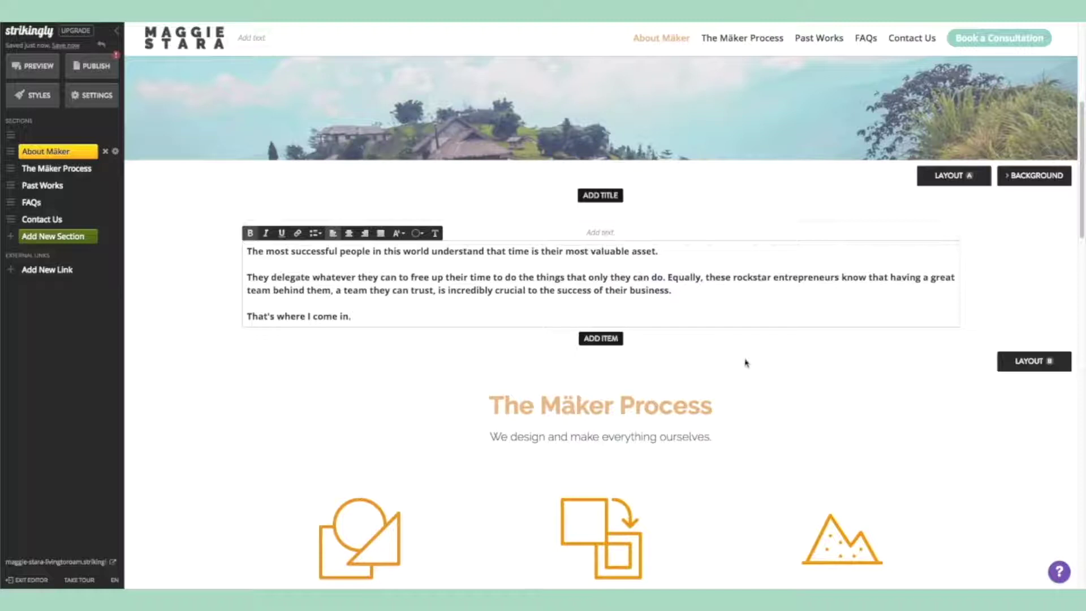
scroll(745, 362, down, 2)
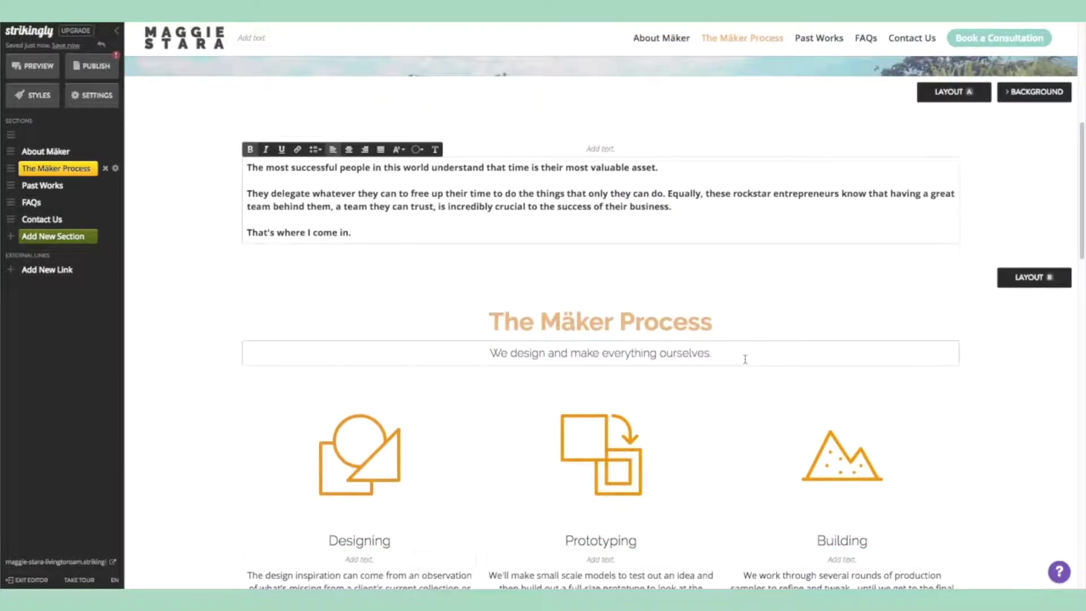
scroll(745, 359, down, 2)
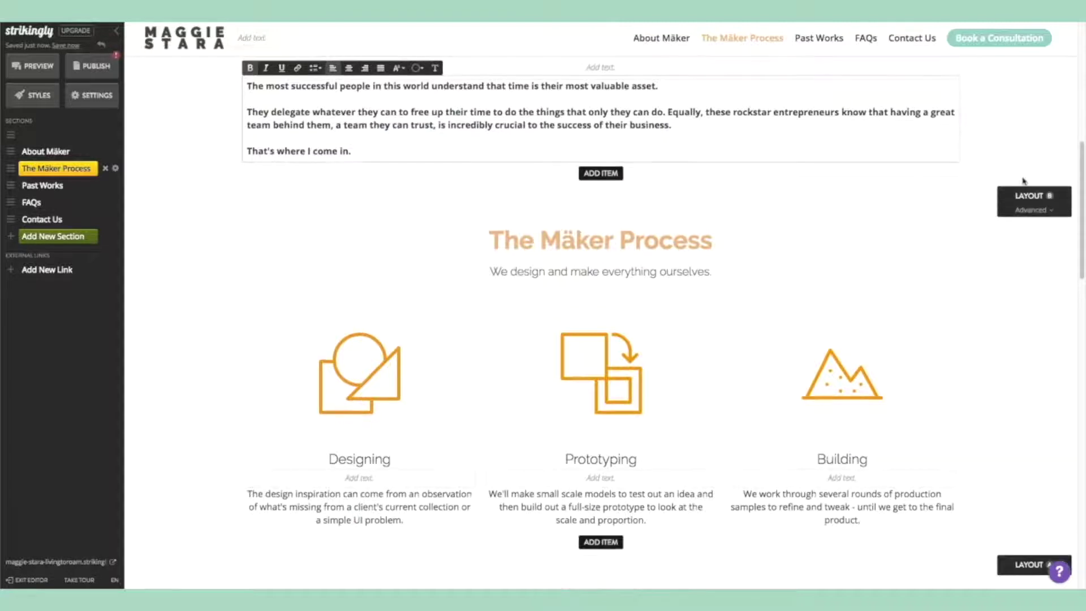
scroll(1022, 181, up, 1)
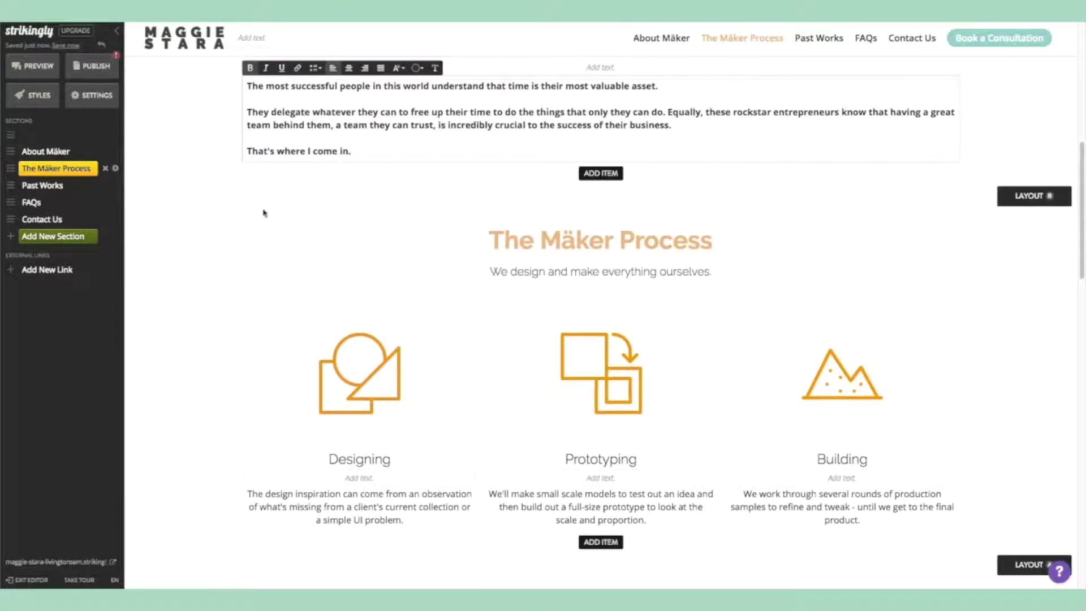
Delete The Mäker Process section and the FAQs section from the site.
click(105, 169)
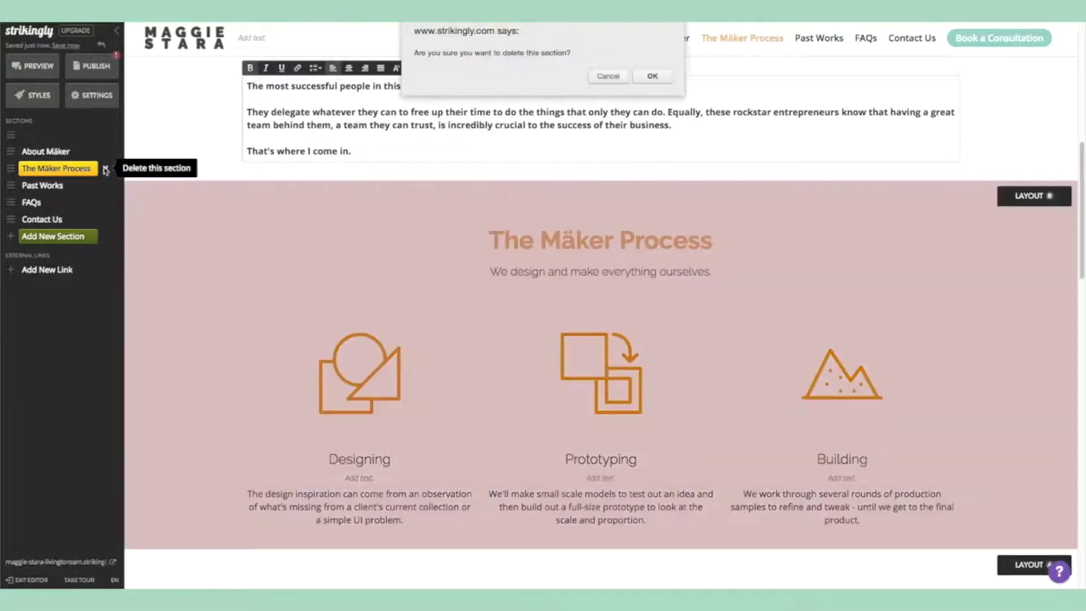
click(652, 76)
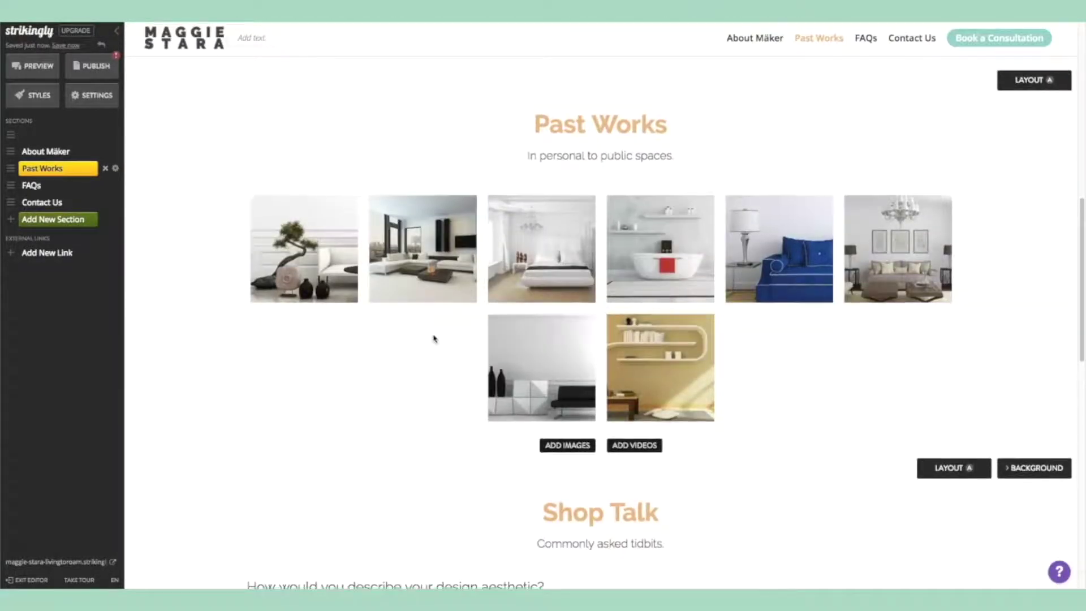
scroll(431, 337, down, 3)
scroll(357, 341, down, 1)
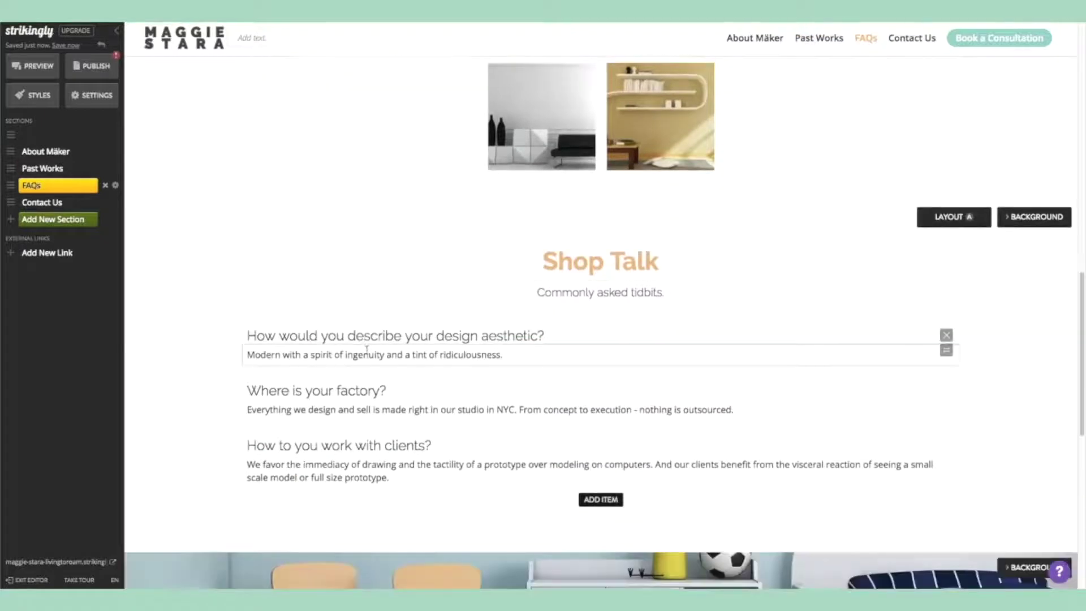
click(445, 267)
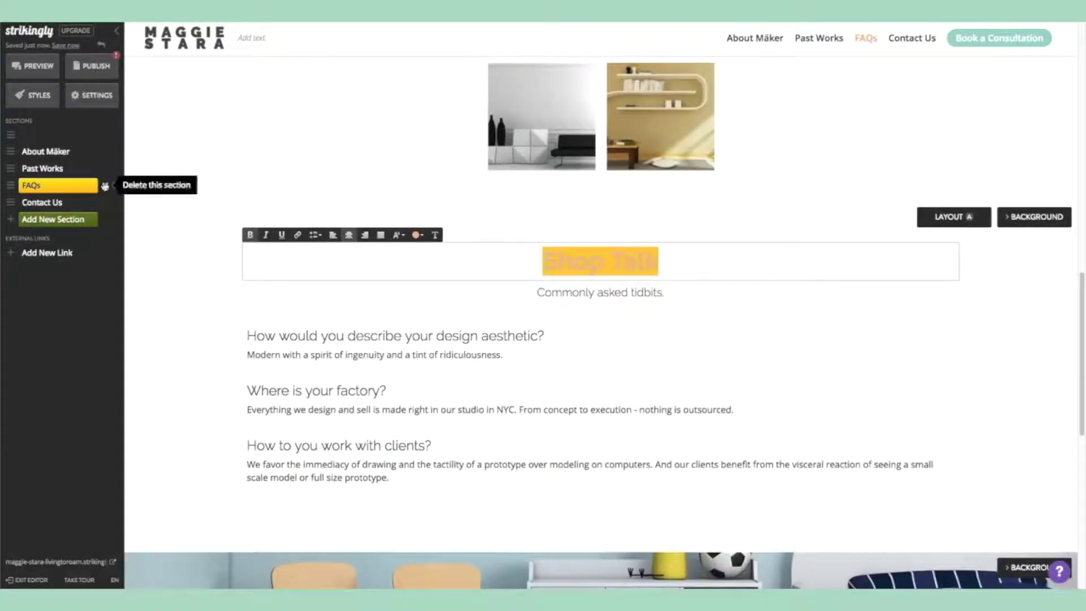
click(104, 186)
click(662, 76)
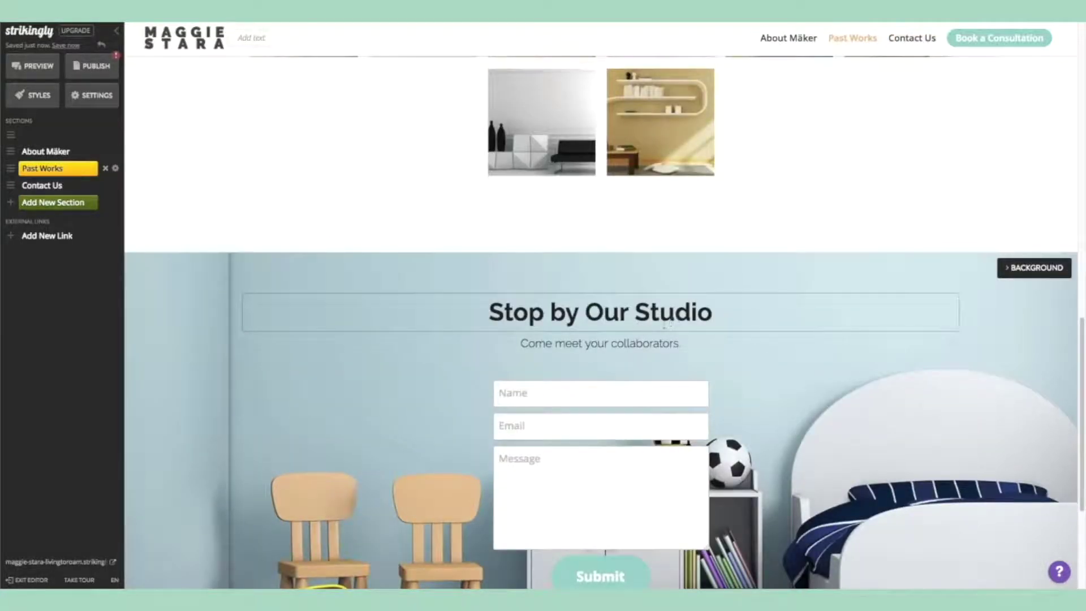
Add a new Plain Text section between Past Works and Contact Us.
scroll(671, 324, up, 14)
scroll(674, 332, down, 5)
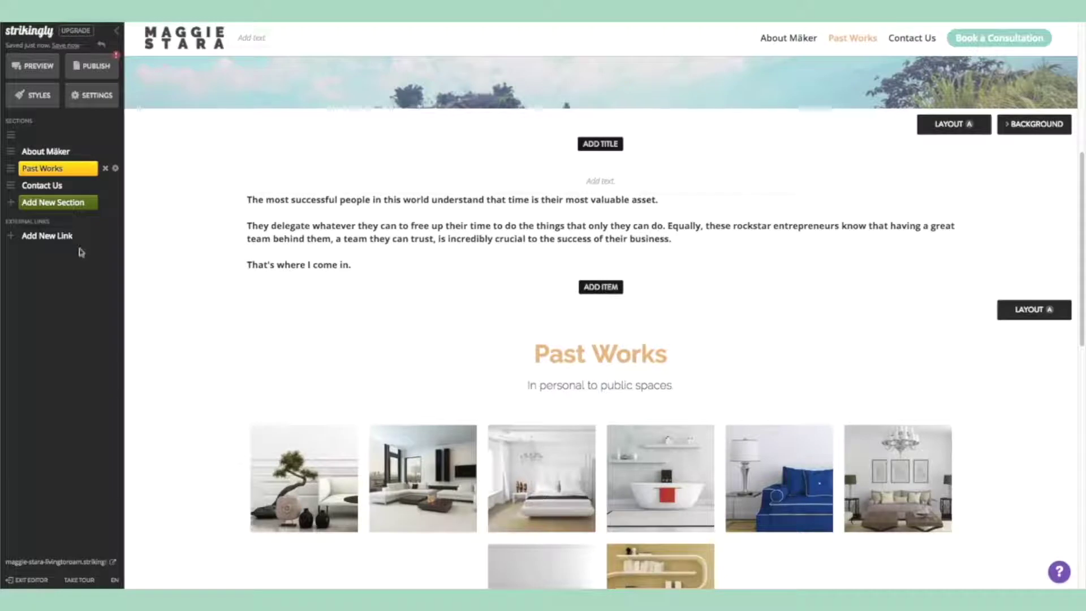
click(62, 204)
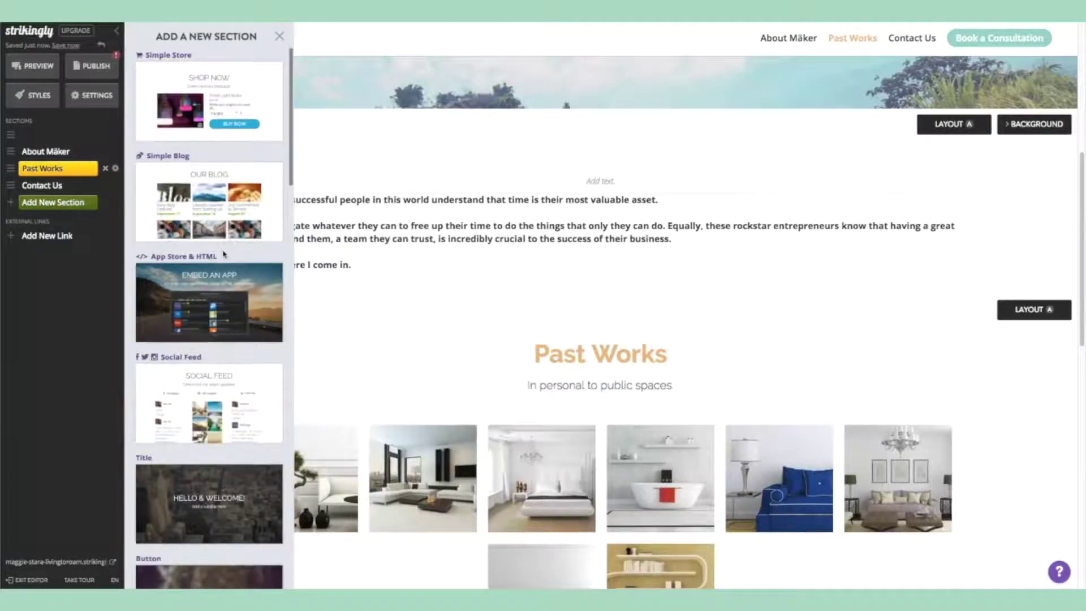
scroll(224, 254, down, 4)
scroll(224, 254, down, 5)
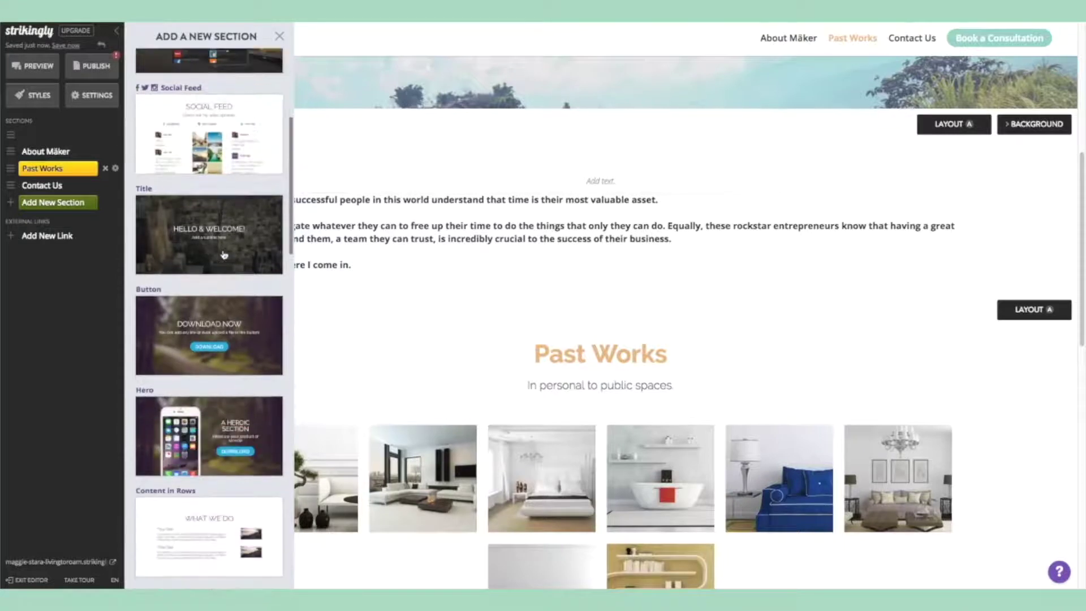
scroll(223, 254, down, 6)
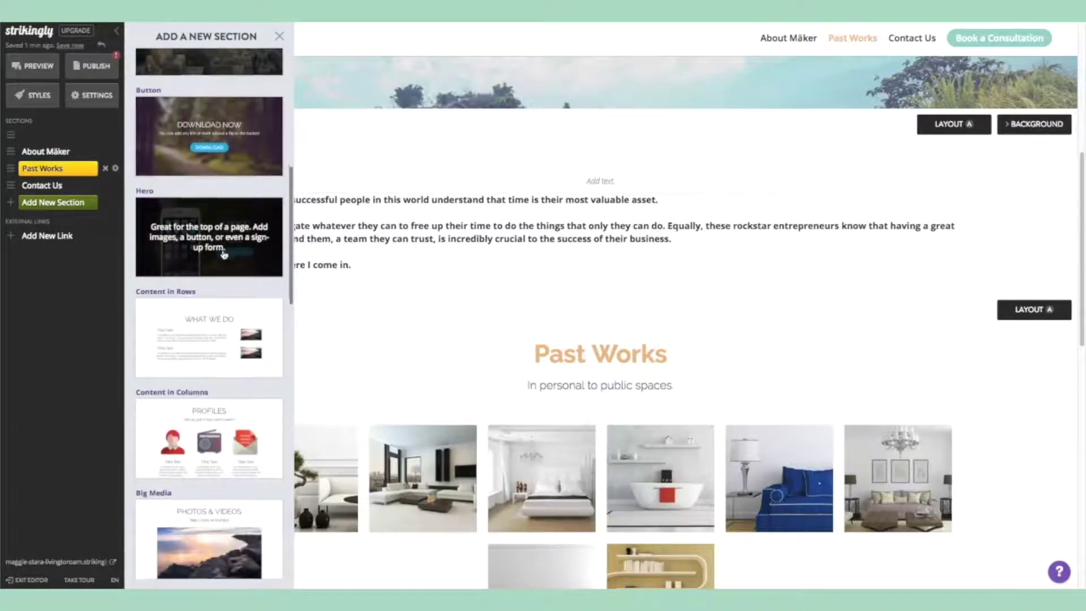
scroll(223, 255, down, 7)
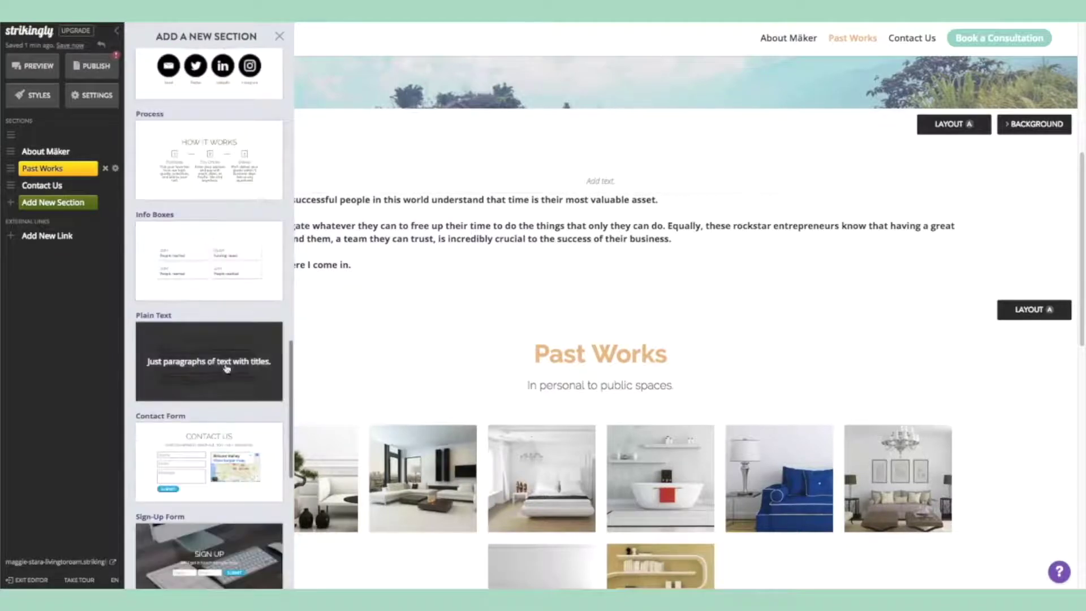
click(214, 363)
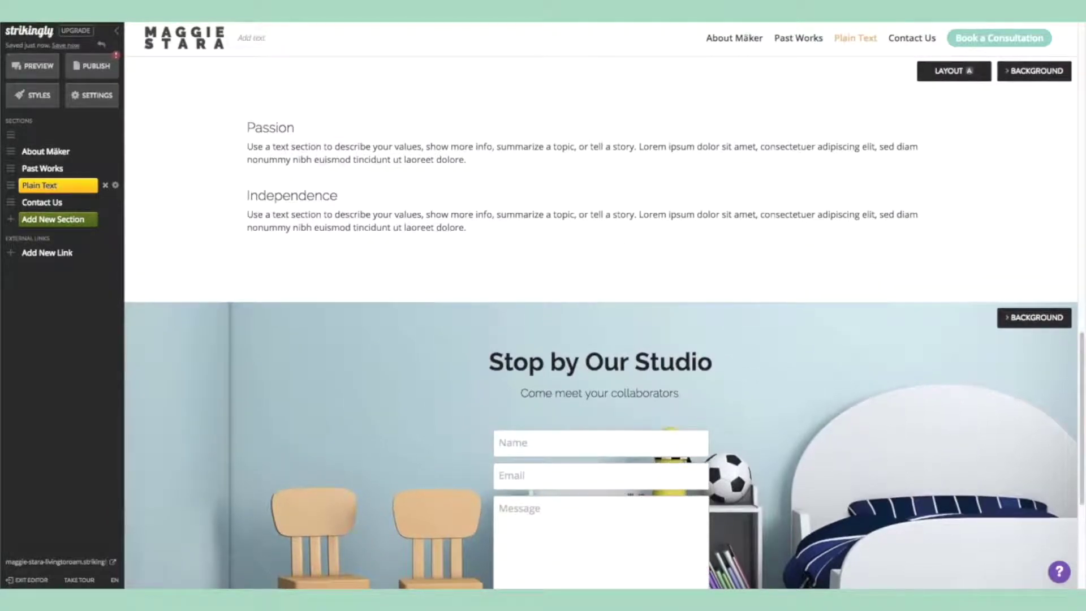
Rename the Plain Text section as "Who I am" in the section list.
click(36, 185)
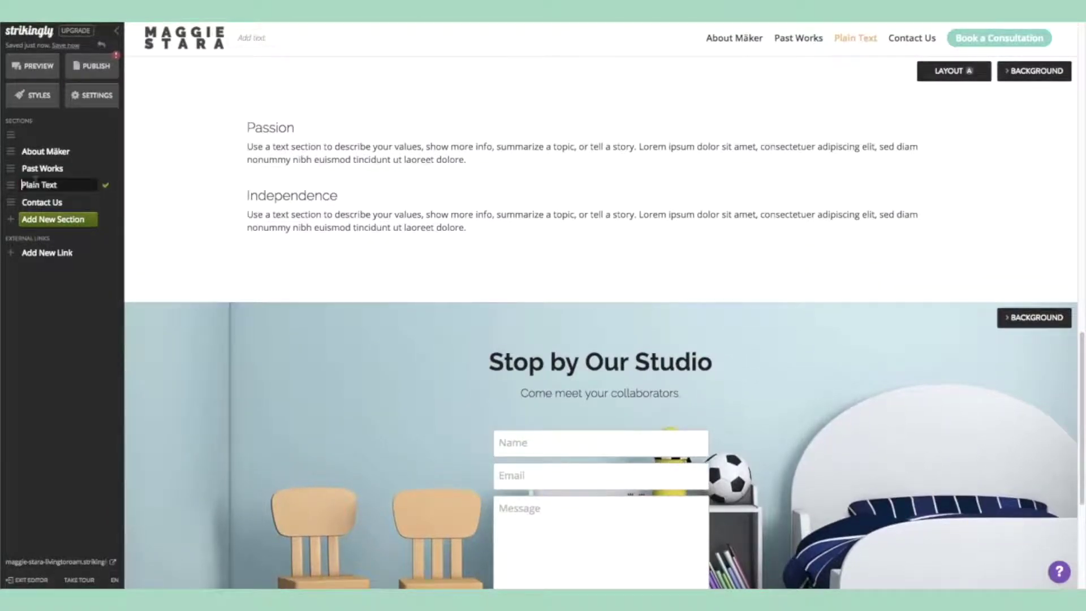
click(13, 185)
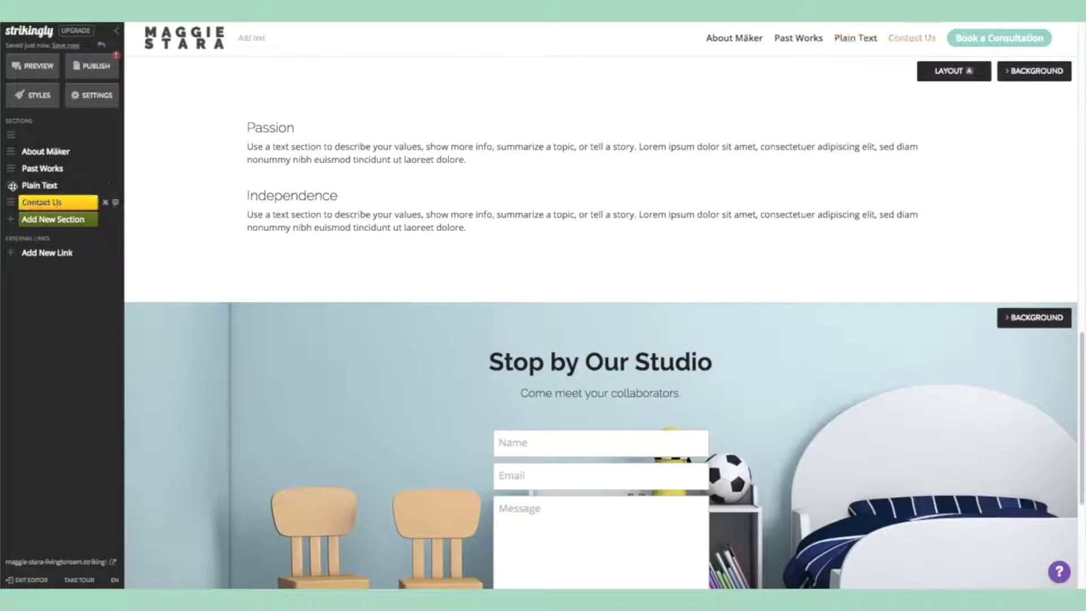
triple_click(38, 185)
text(Who I am)
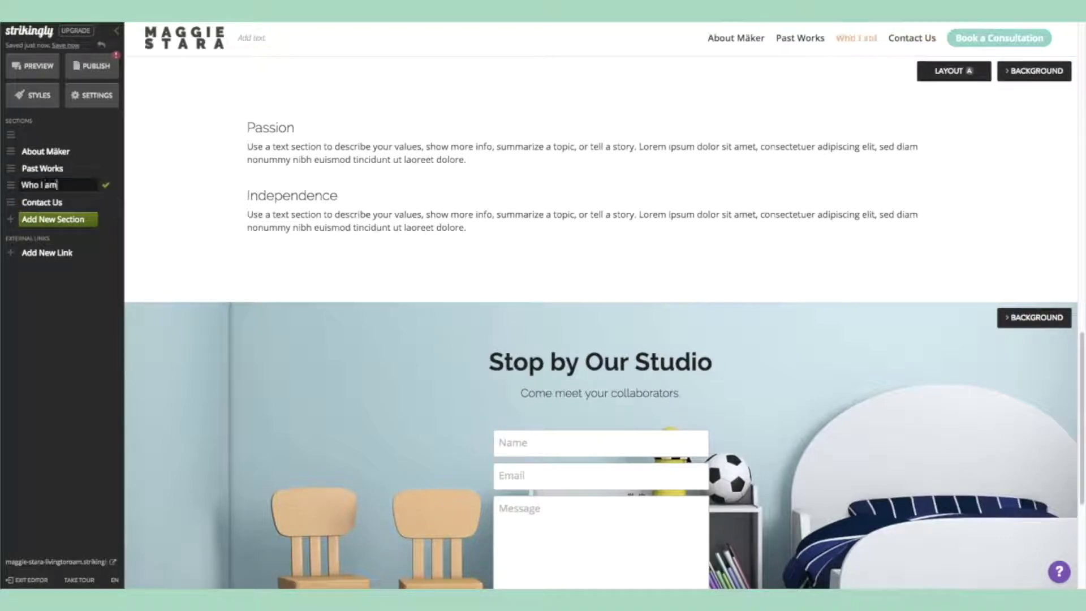
click(587, 165)
Delete the Passion item from the Who I am section.
click(983, 136)
click(947, 128)
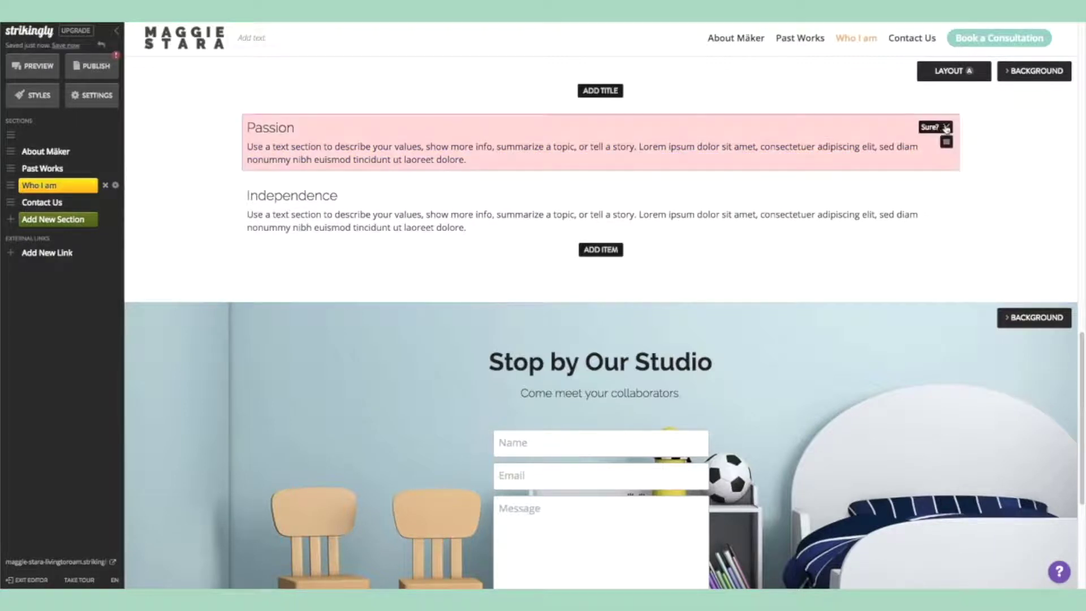
click(947, 127)
Clear the Independence heading and replace its body text with the copied bio ending "working towards having a genuine and lasting impact.".
click(554, 128)
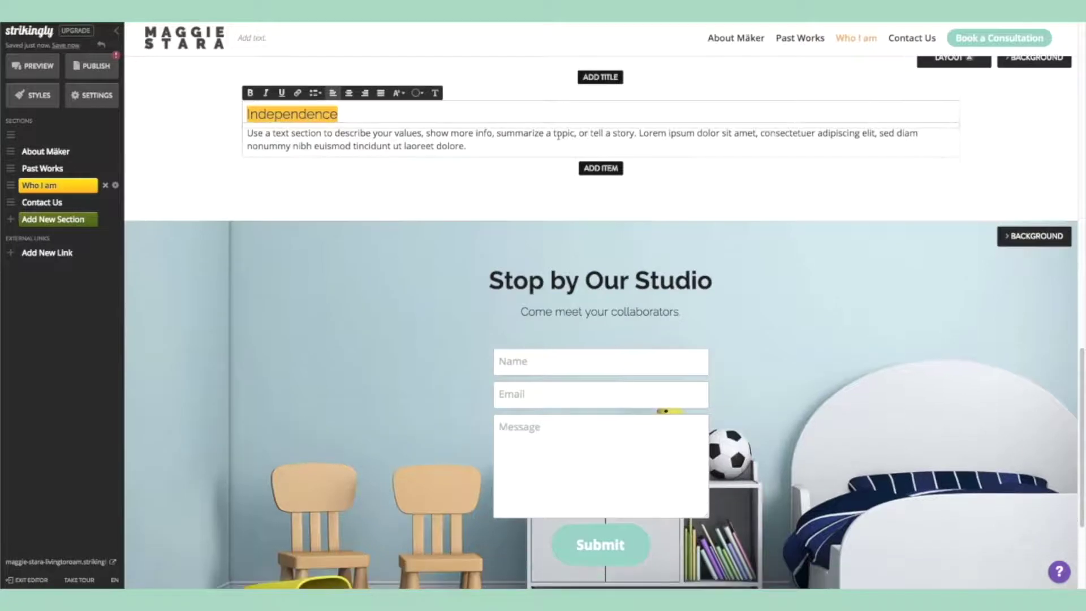
key(BackSpace)
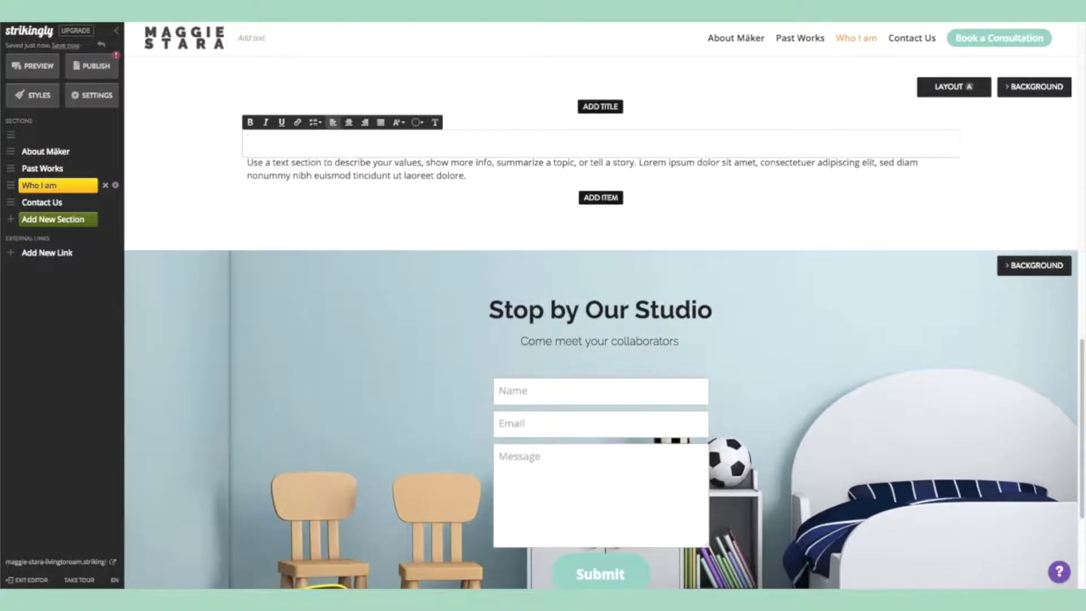
click(550, 171)
key(ctrl+v)
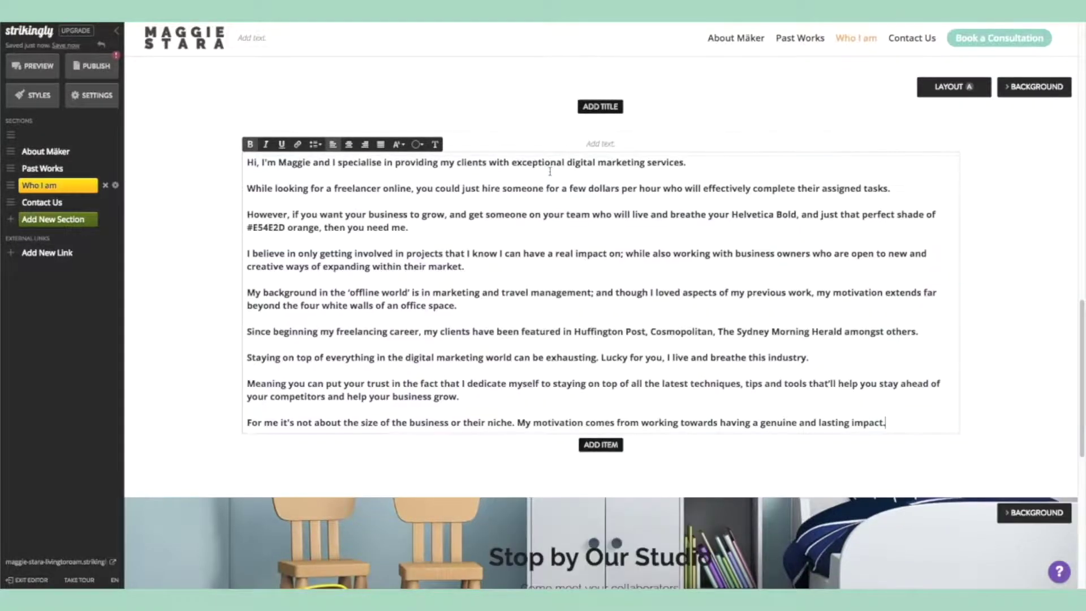
Add the title "Who I am" above the bio and make it bold.
click(601, 108)
click(600, 135)
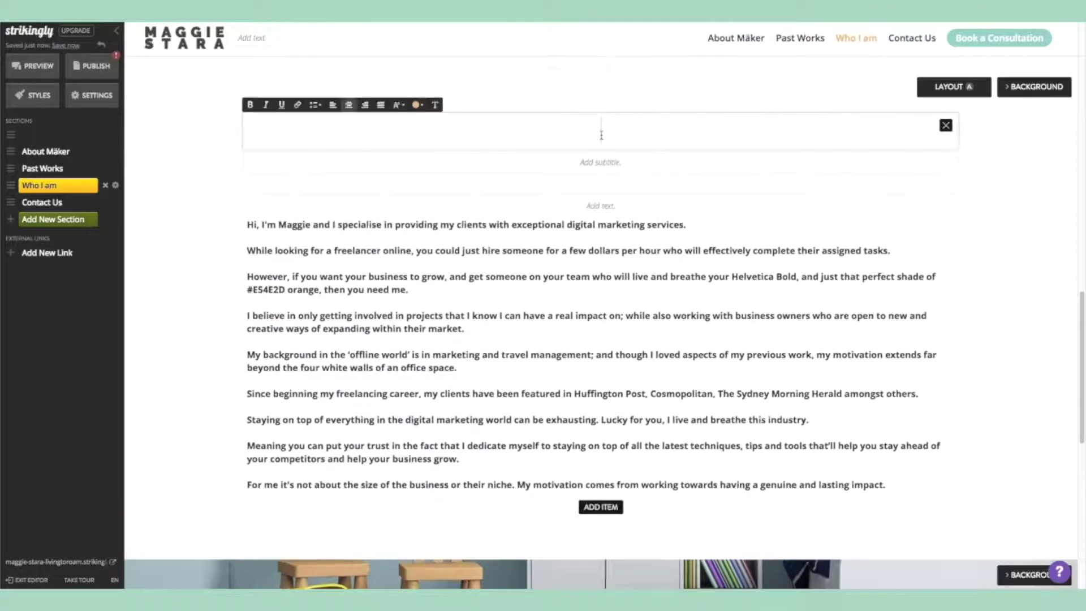
text(W)
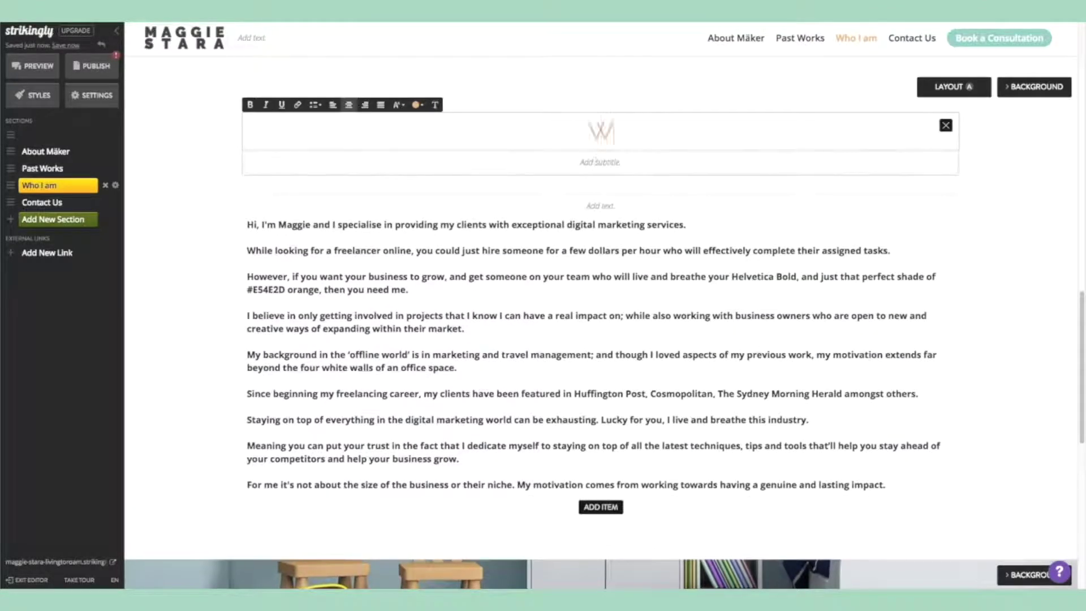
text(ho I am)
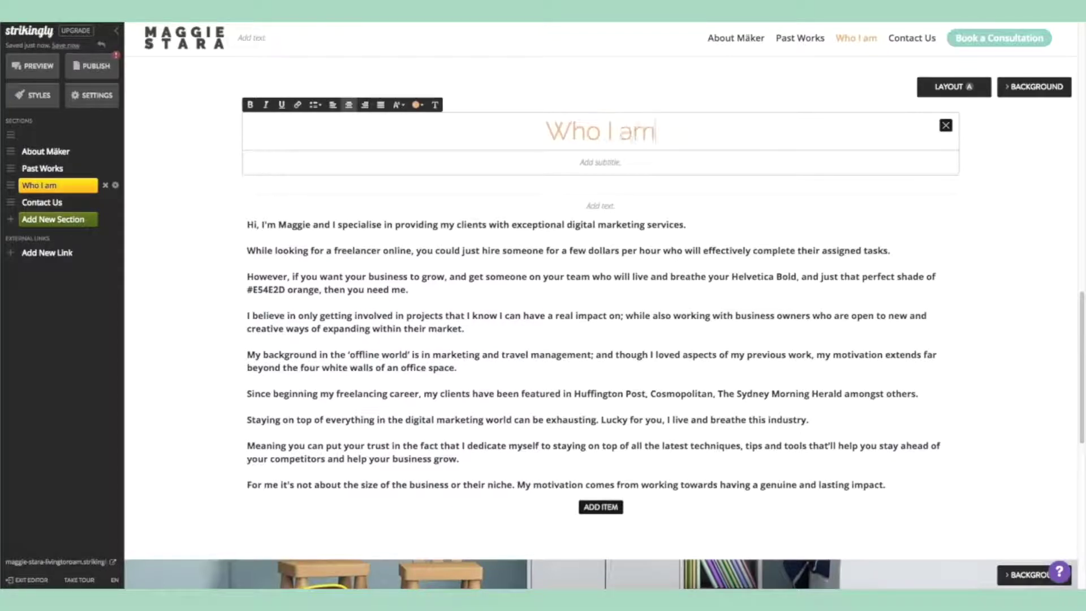
key(ctrl+a)
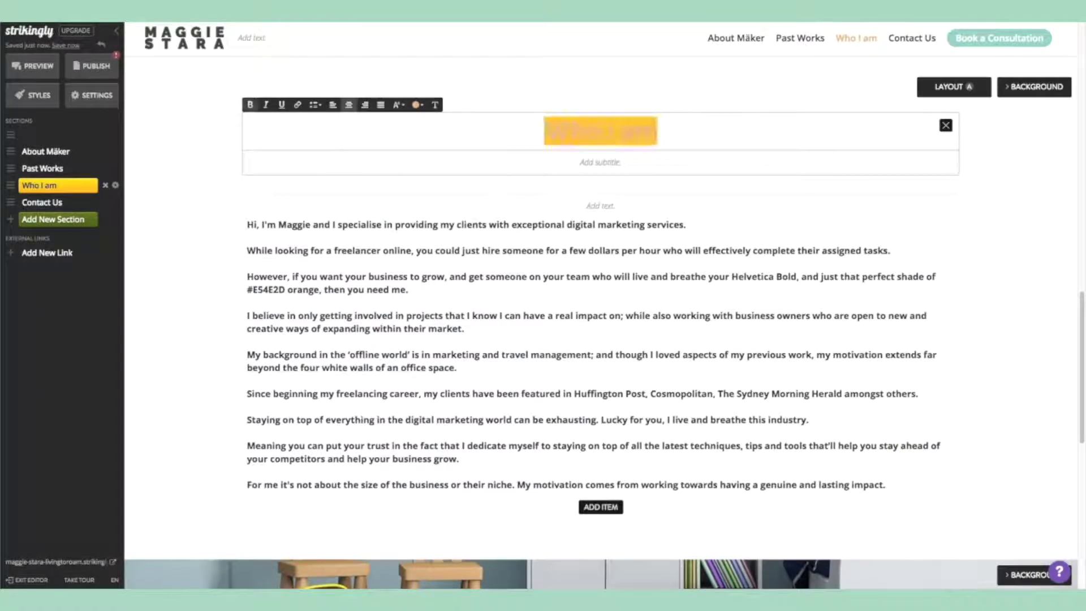
click(1001, 258)
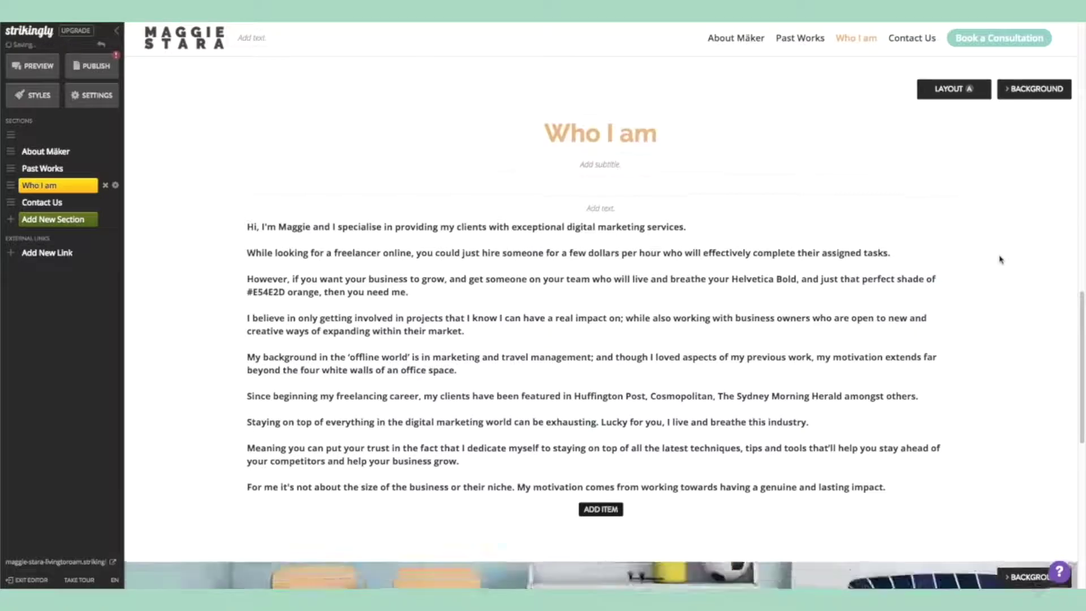
Set the blue starry sky image with white clouds as the Who I am section's background.
scroll(1027, 144, up, 4)
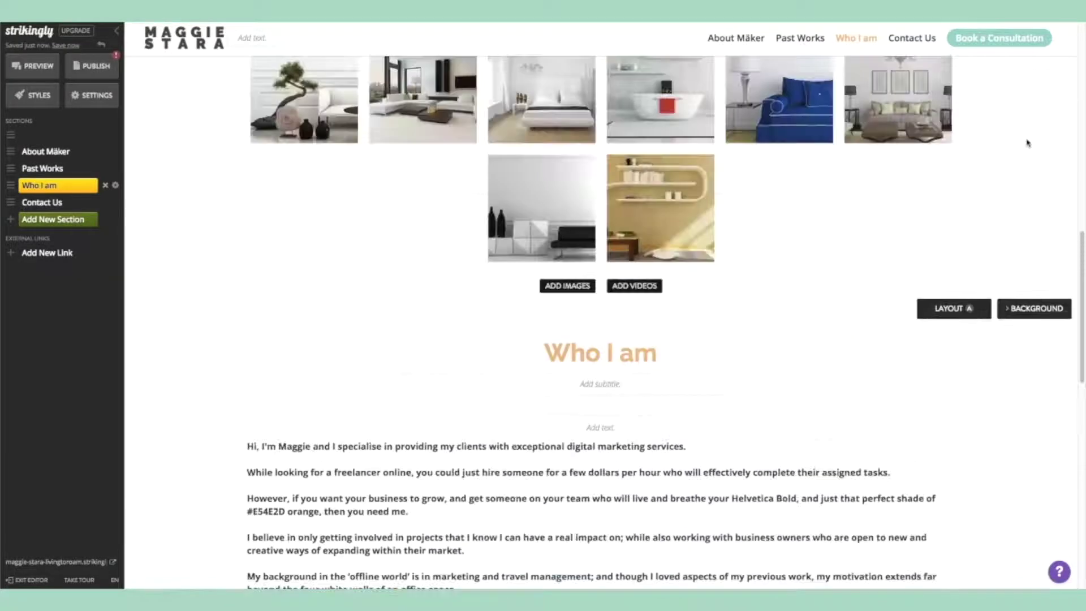
click(1034, 309)
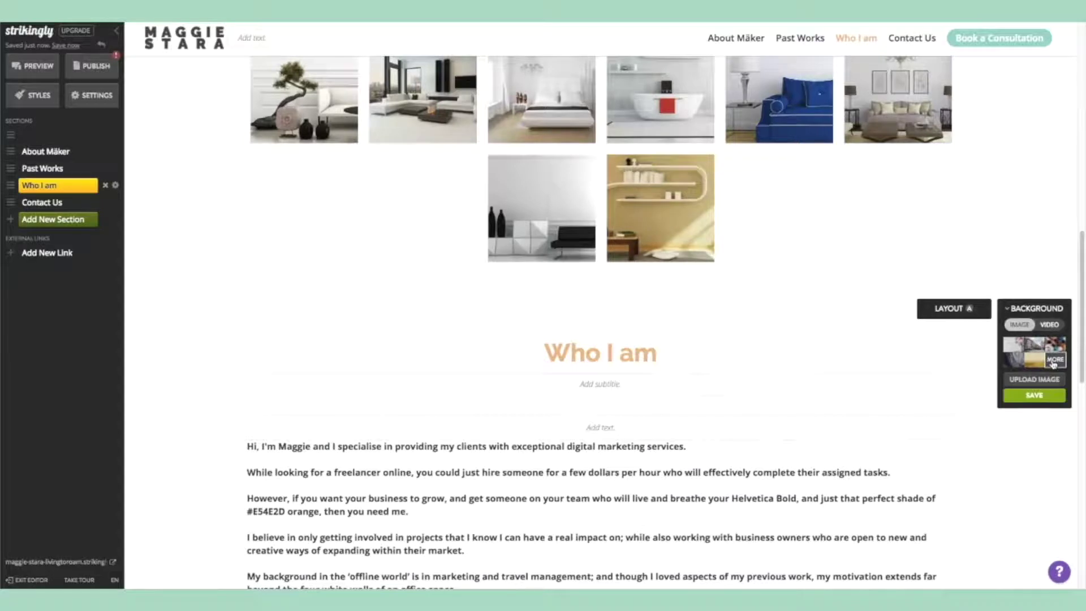
click(1053, 360)
scroll(601, 368, down, 3)
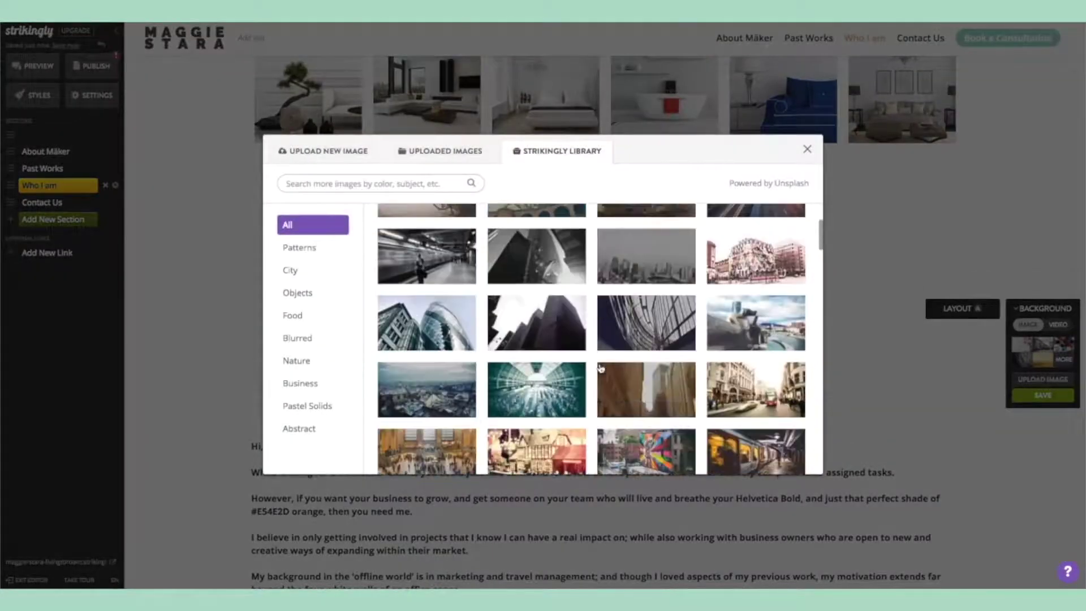
scroll(601, 368, down, 10)
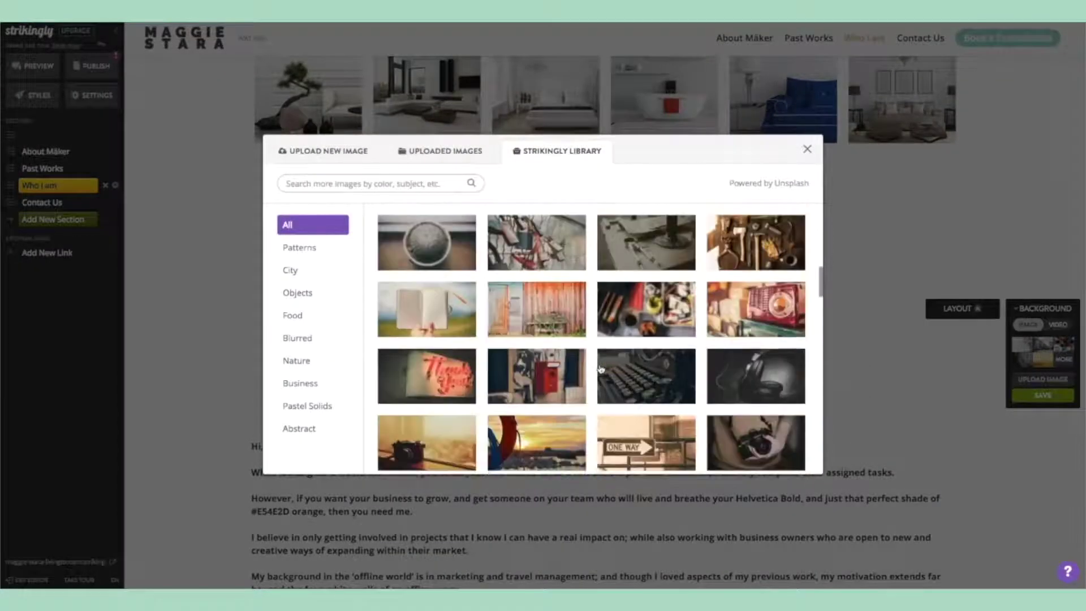
scroll(601, 369, down, 10)
click(438, 157)
scroll(614, 291, down, 5)
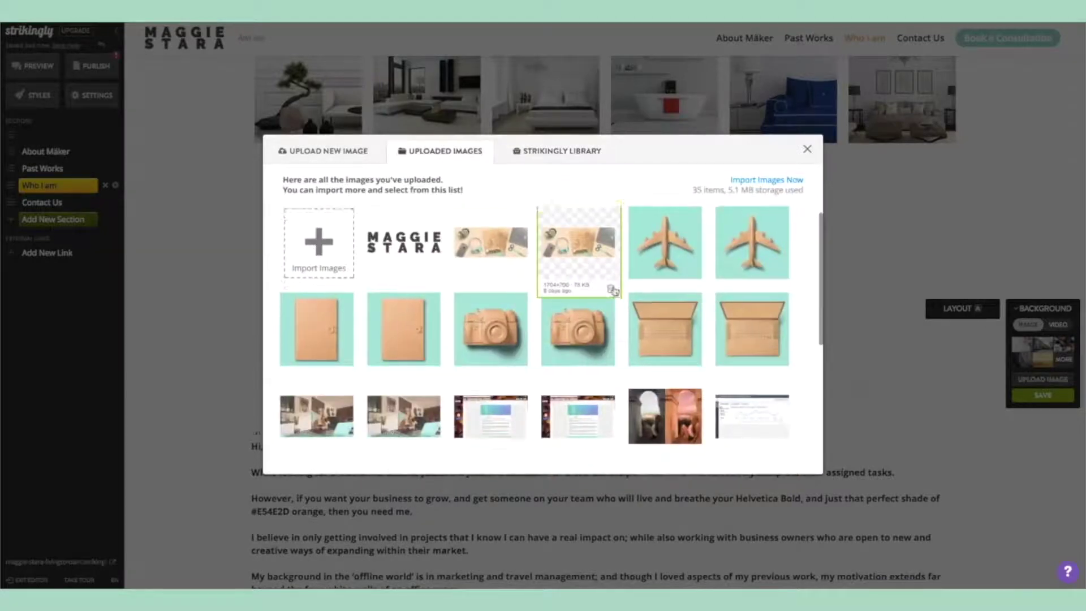
click(591, 261)
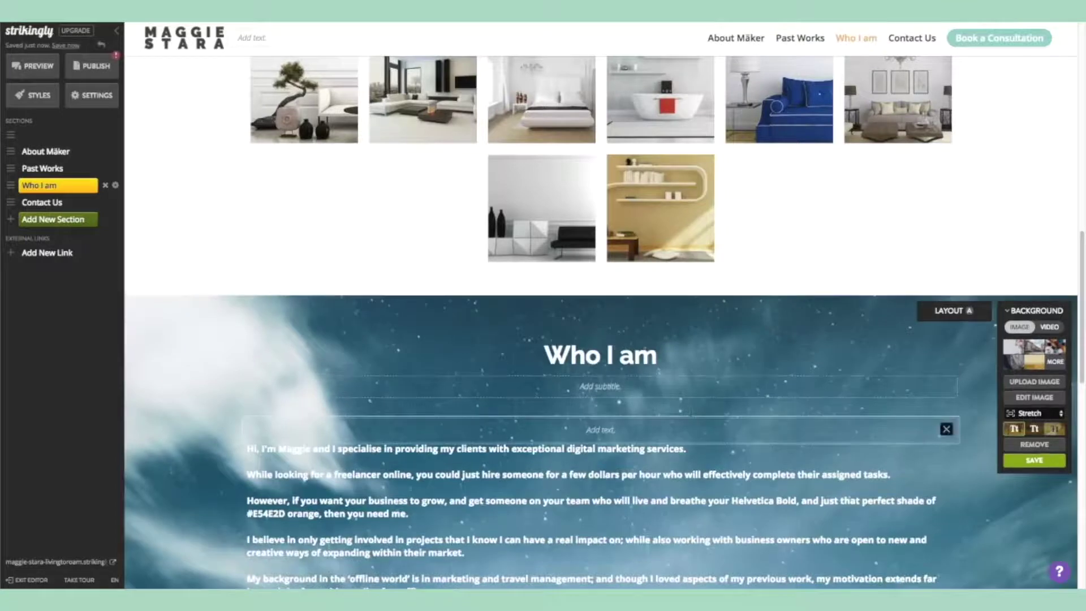
Apply the white text style with a dark overlay to the Who I am section's background image.
scroll(691, 408, down, 3)
scroll(692, 408, down, 2)
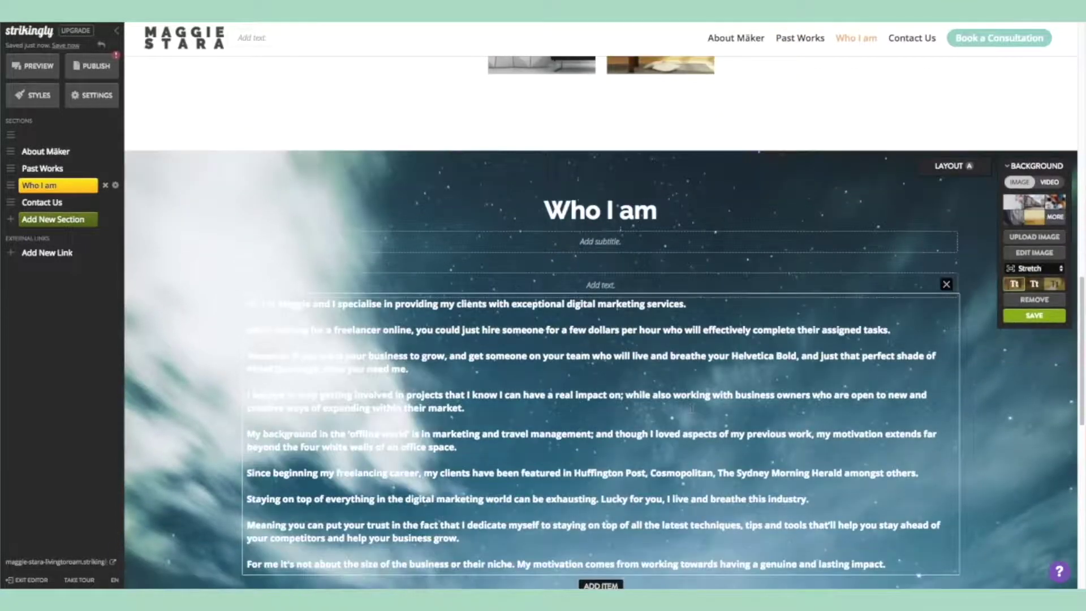
scroll(691, 408, down, 1)
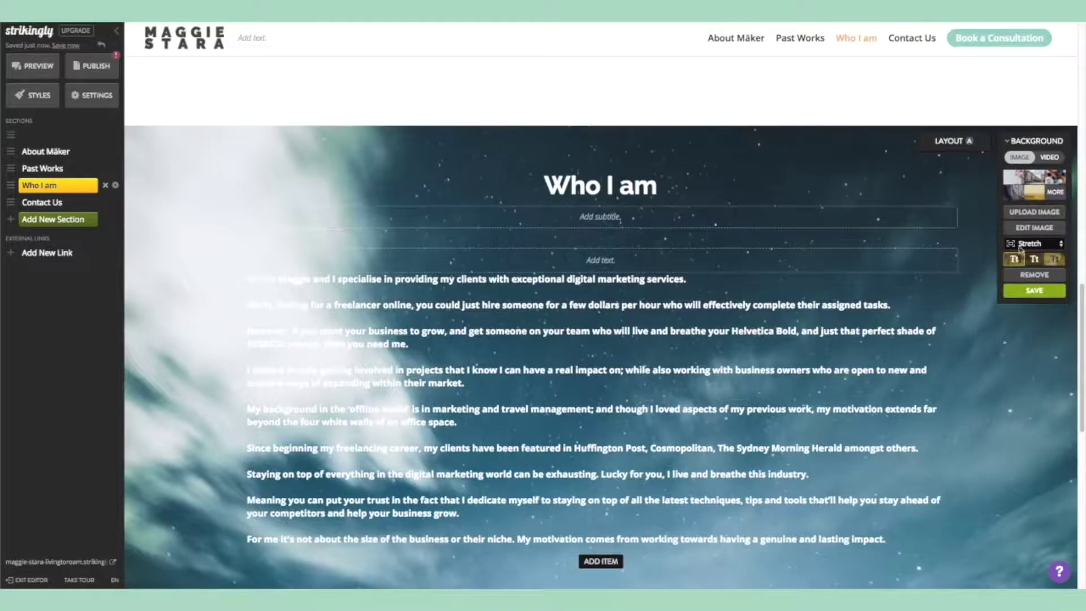
click(1034, 259)
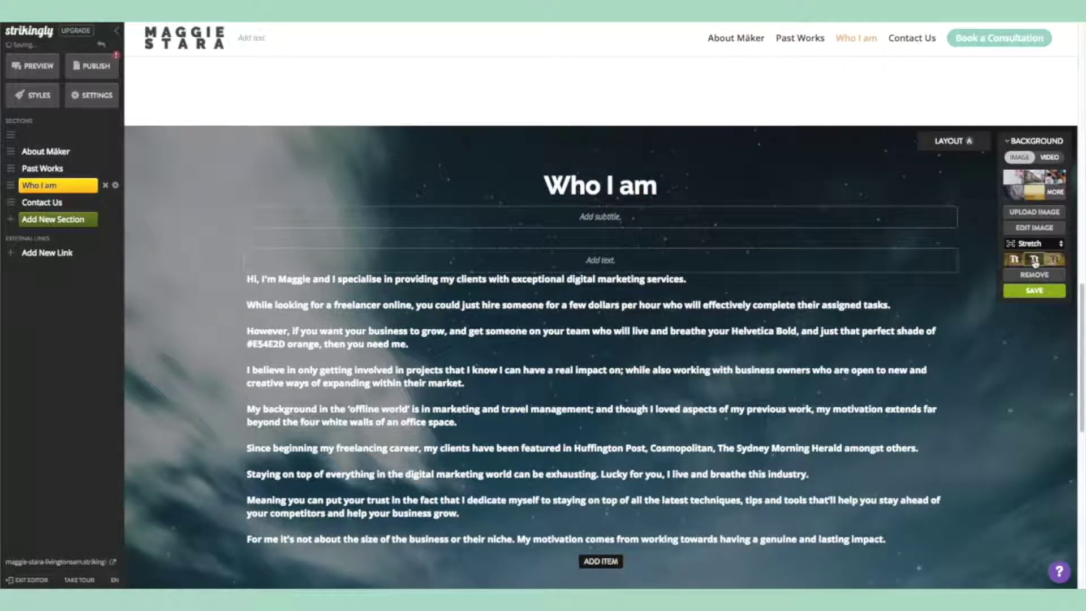
Move the Who I am section up so it sits between About Mäker and Past Works.
scroll(1024, 411, down, 3)
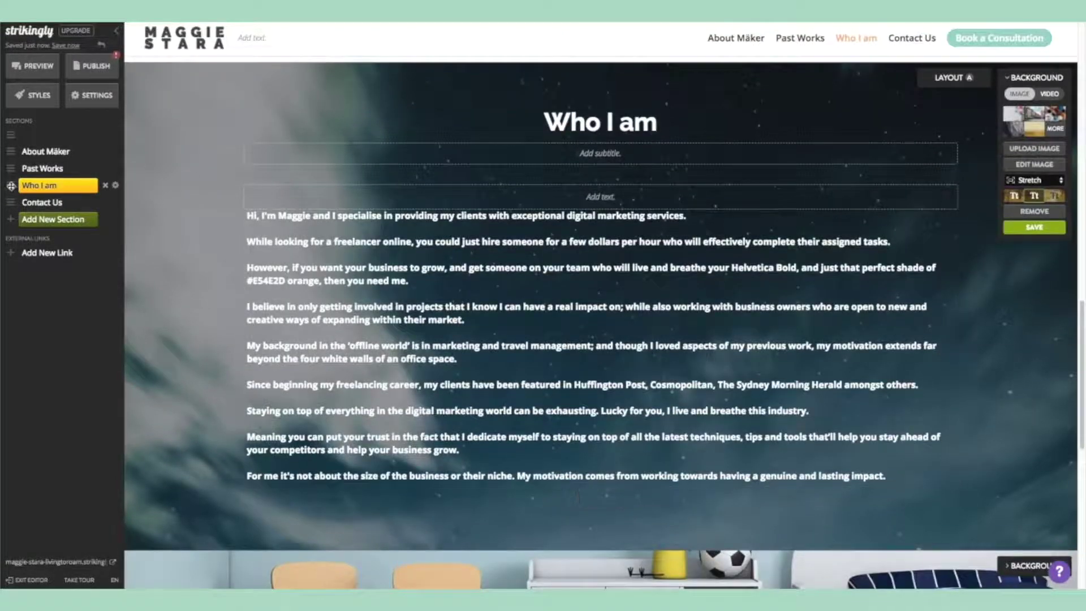
drag(11, 185, 50, 151)
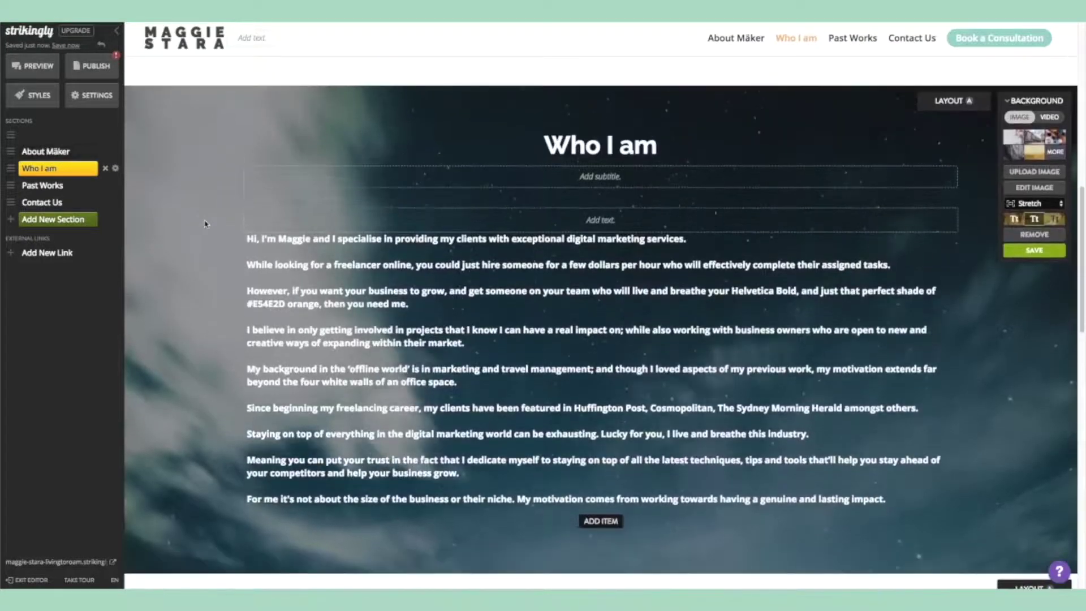
scroll(207, 227, up, 3)
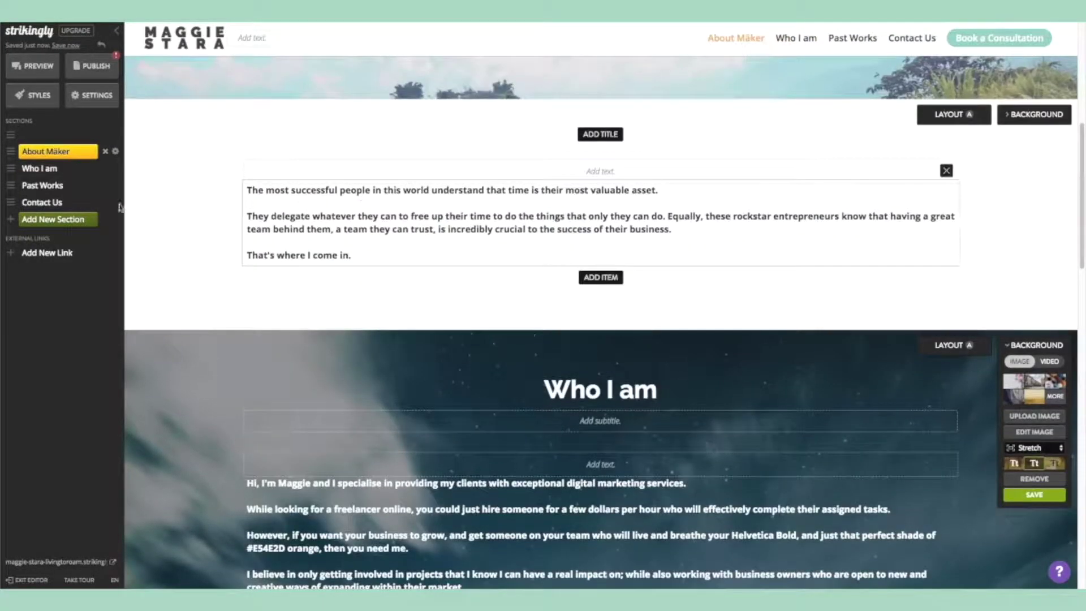
Clear the name of the About Mäker section so it drops out of the site navigation.
click(52, 152)
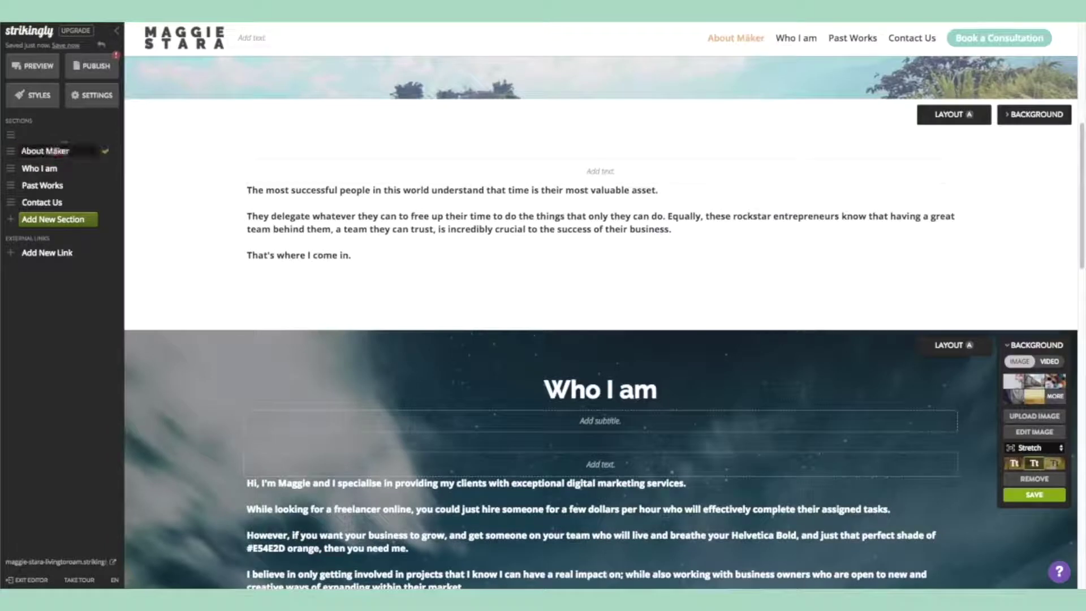
drag(69, 150, 17, 149)
key(BackSpace)
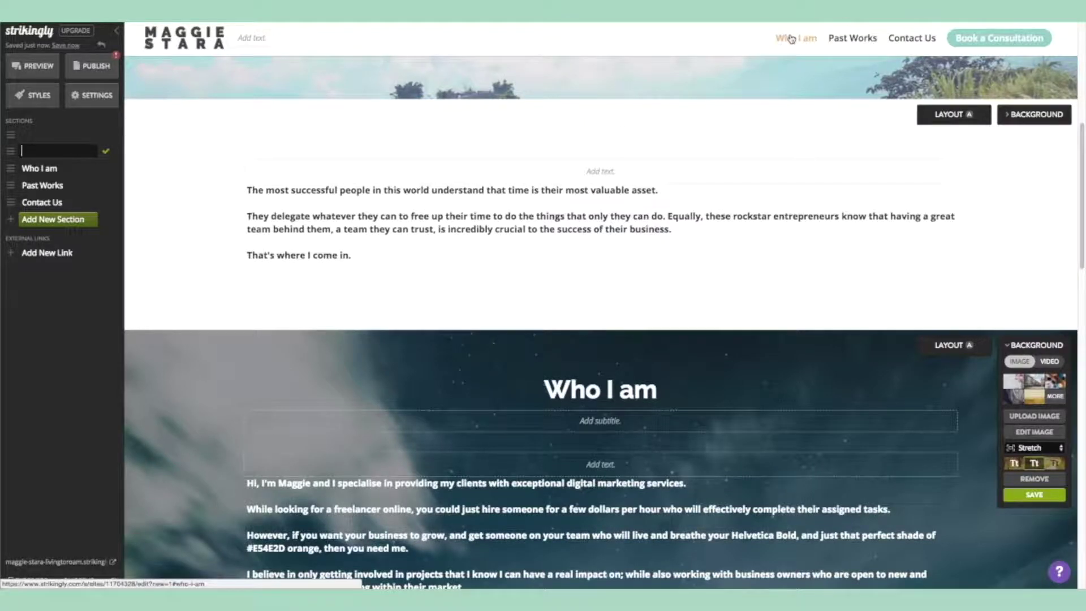
scroll(286, 299, up, 5)
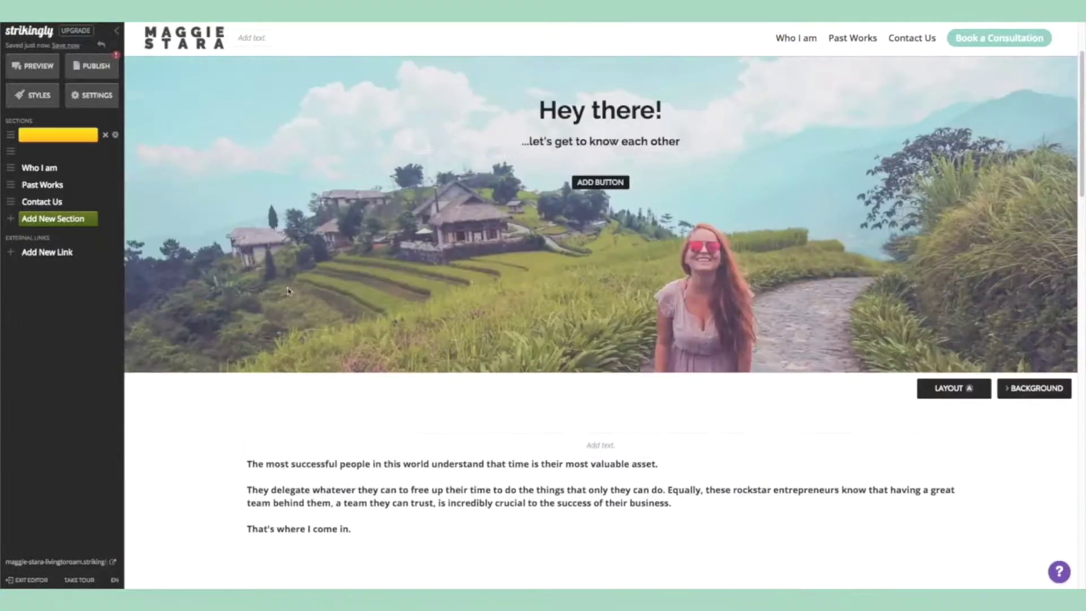
Add a Content in Rows section named "Services" and place it between Who I am and Past Works.
scroll(287, 292, down, 10)
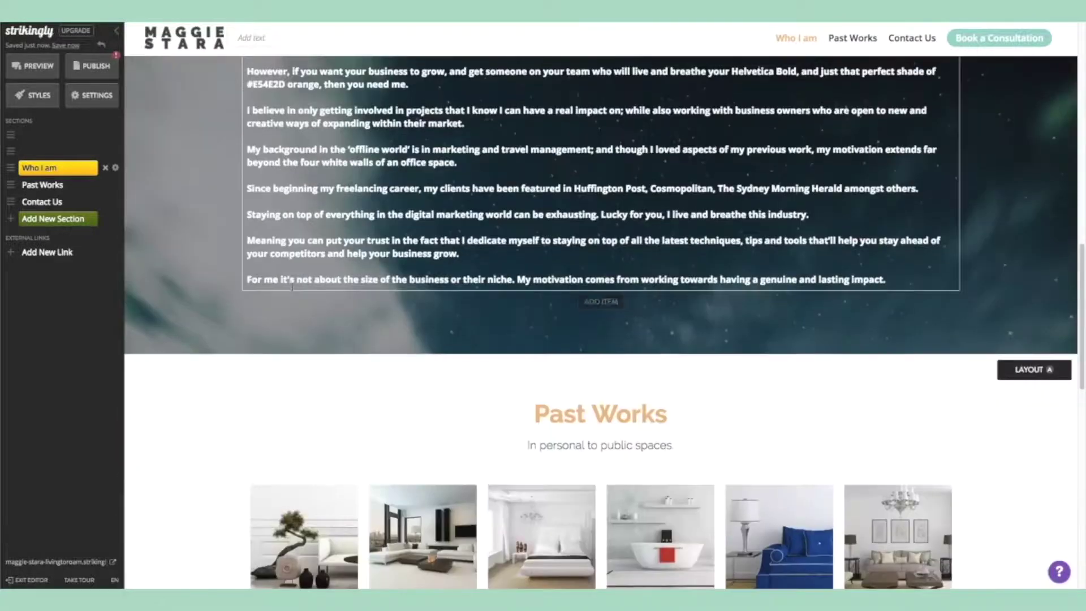
scroll(292, 289, down, 5)
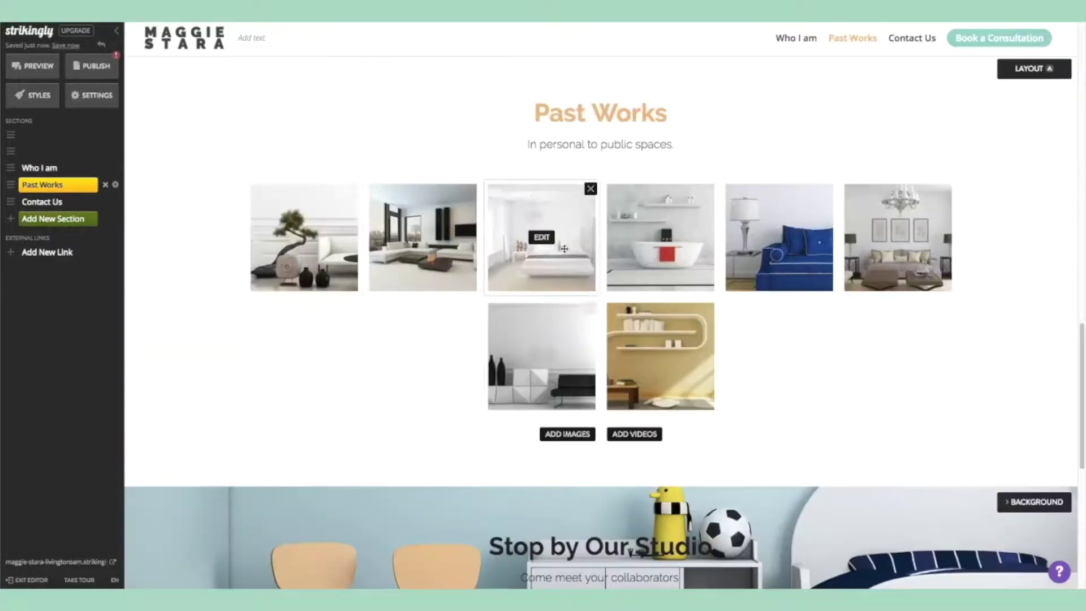
scroll(412, 332, up, 2)
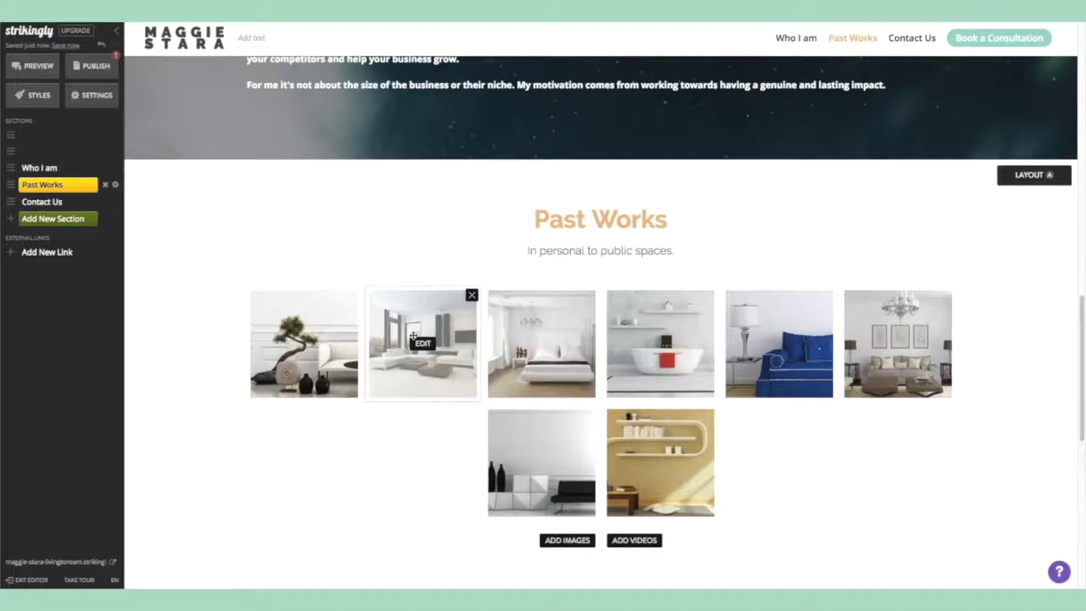
click(62, 220)
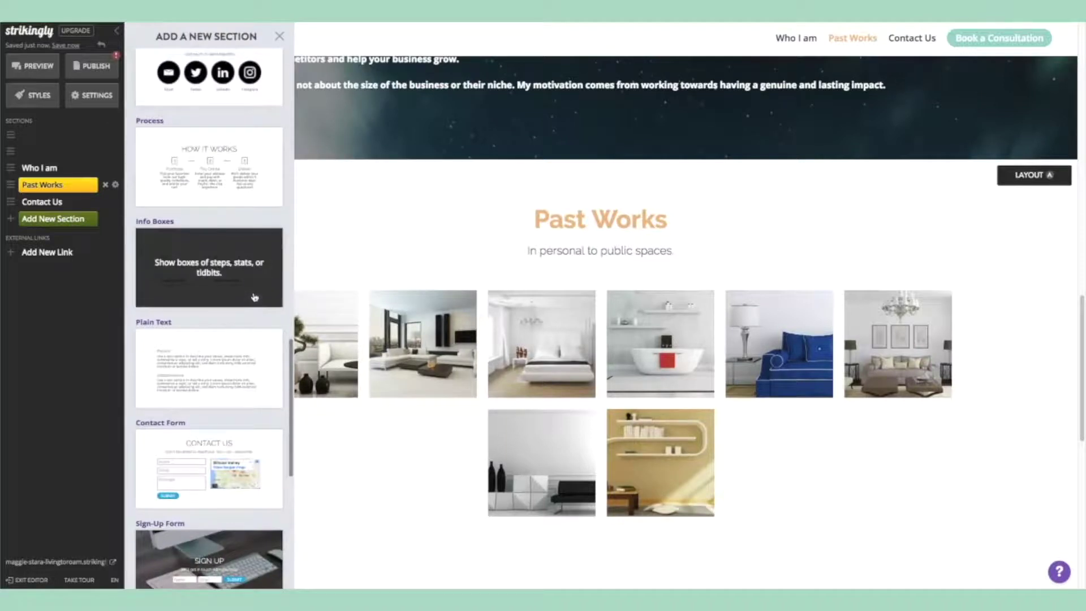
scroll(258, 300, up, 5)
scroll(254, 297, up, 4)
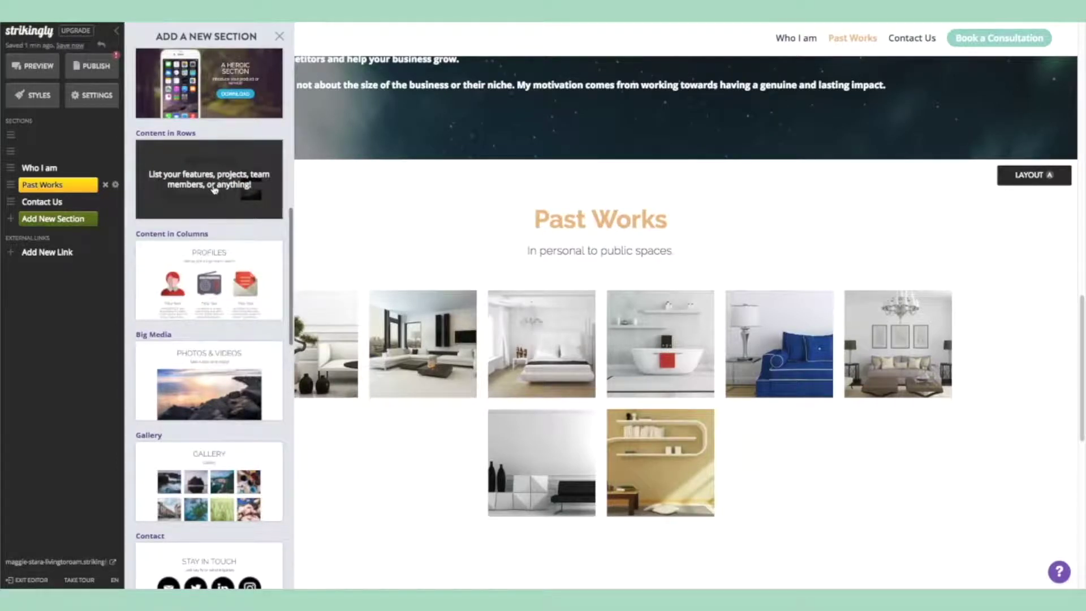
click(214, 190)
text(Services)
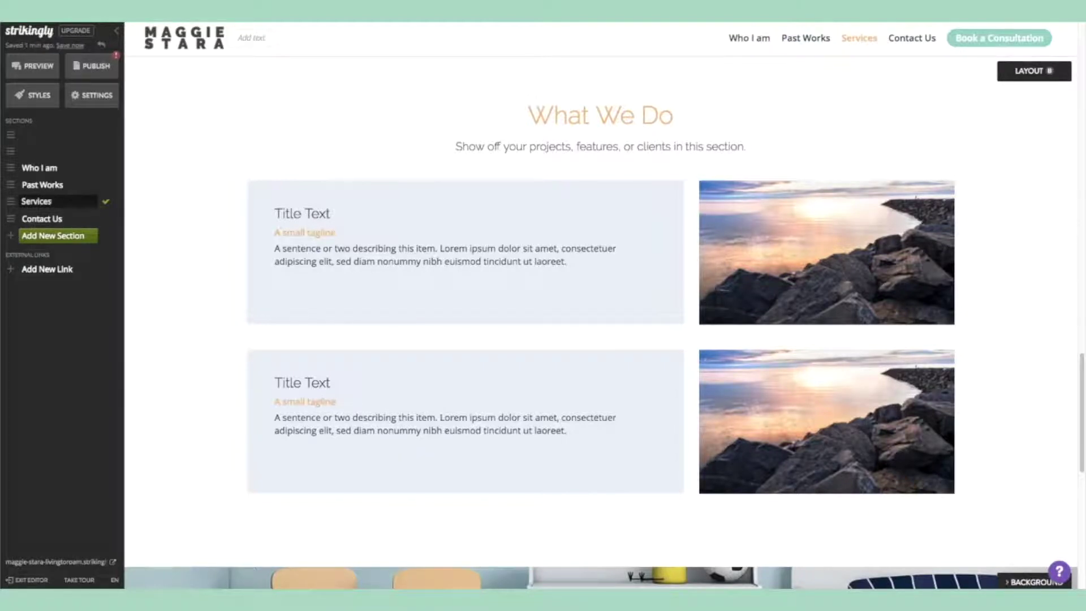
drag(12, 201, 17, 183)
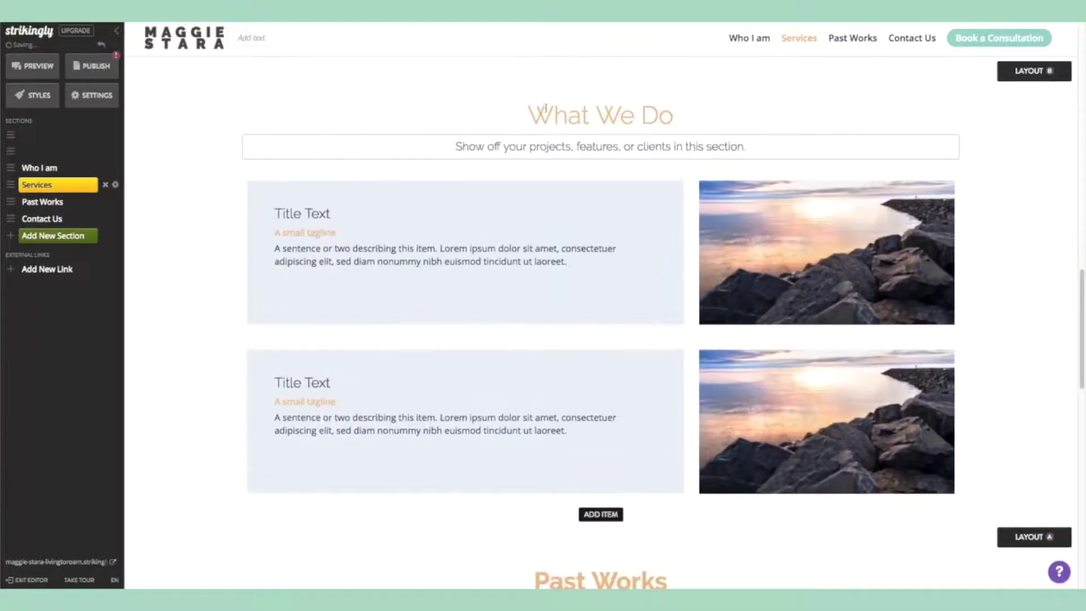
Replace the Services section's title with "What I can do for you" and make it bold.
triple_click(660, 110)
text(Wh)
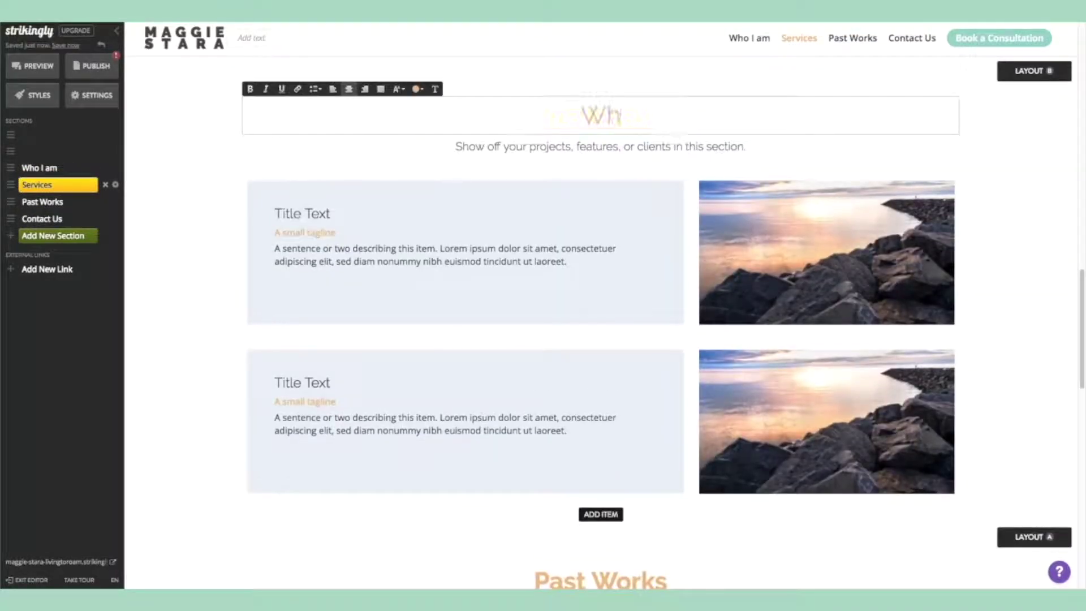
text(at I can)
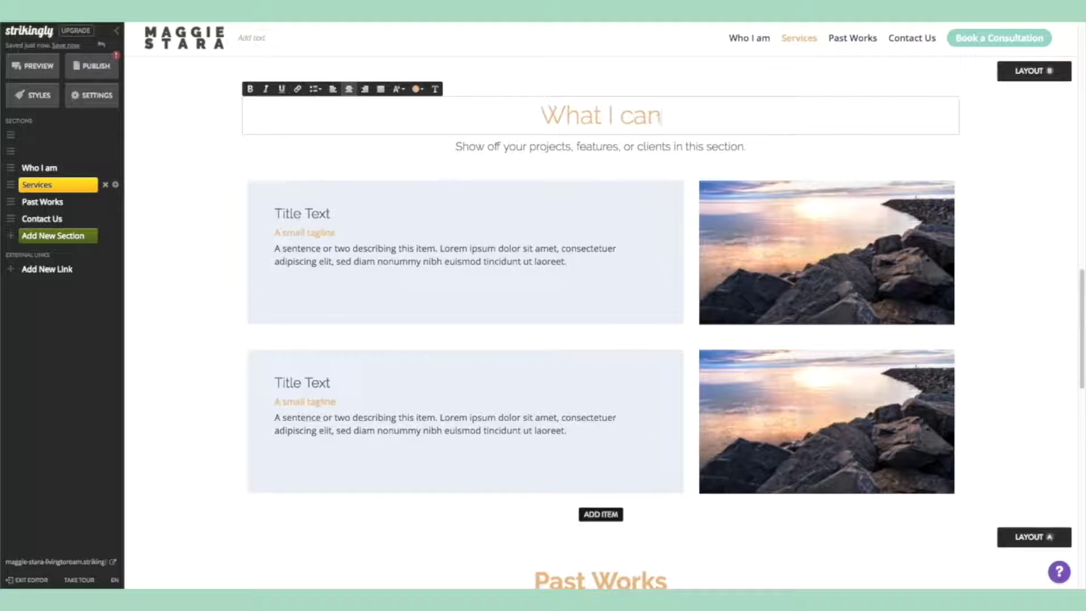
text( do for you)
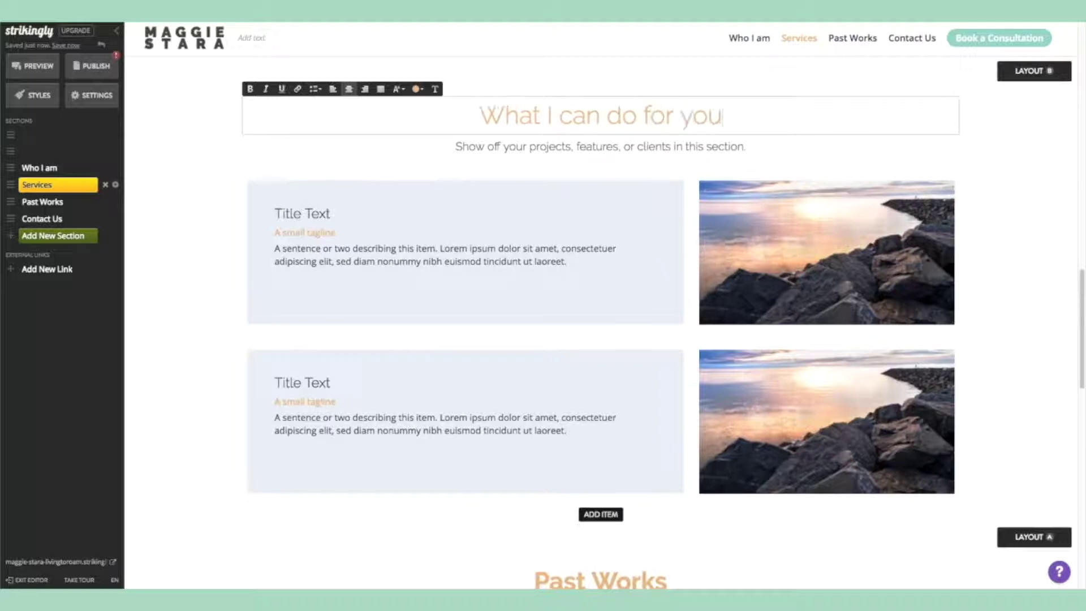
key(ctrl+a)
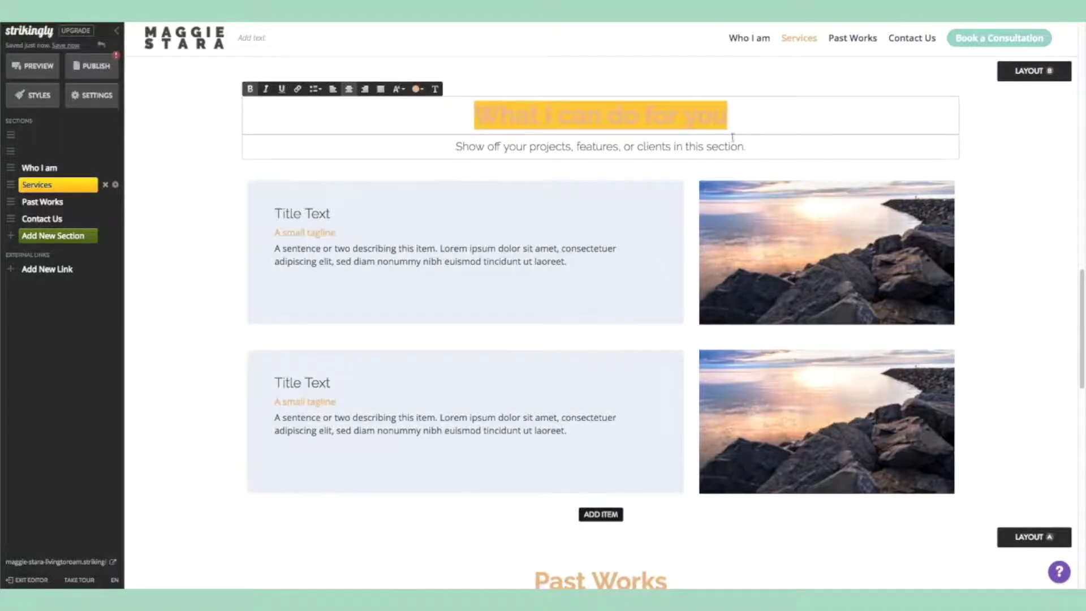
Set the Services subtitle to "Below are the services I offer. If what you're after isn't listed - please contact me using the form below.".
click(730, 142)
key(ctrl+a)
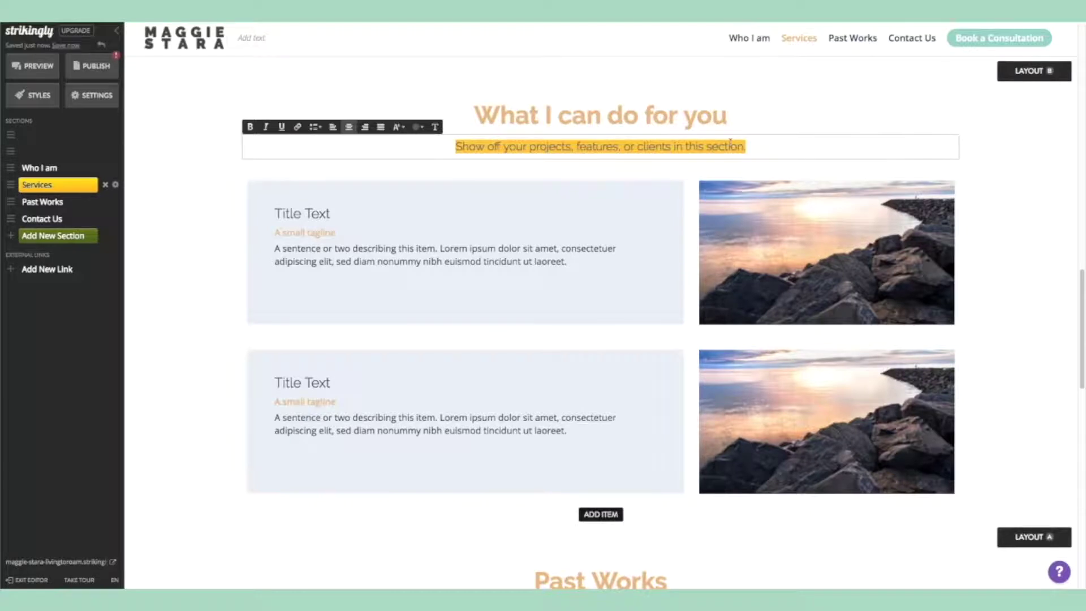
text(Below are the services I offer. If what you're after isn't listed - please contact me using the form below.)
Switch the Services section to layout C so images and text boxes alternate sides.
mouse_move(744, 237)
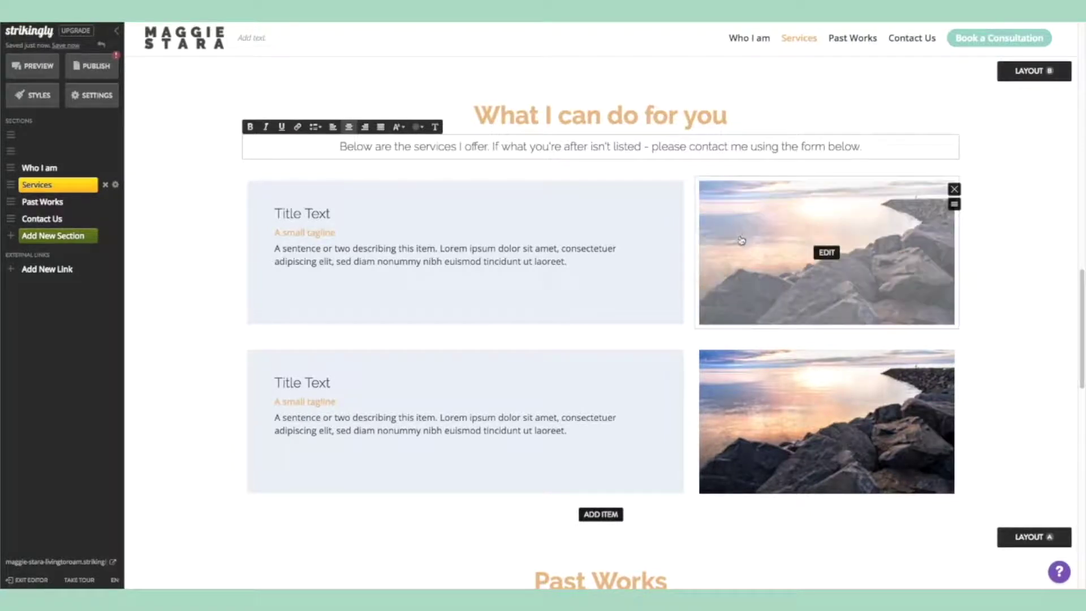
click(1049, 73)
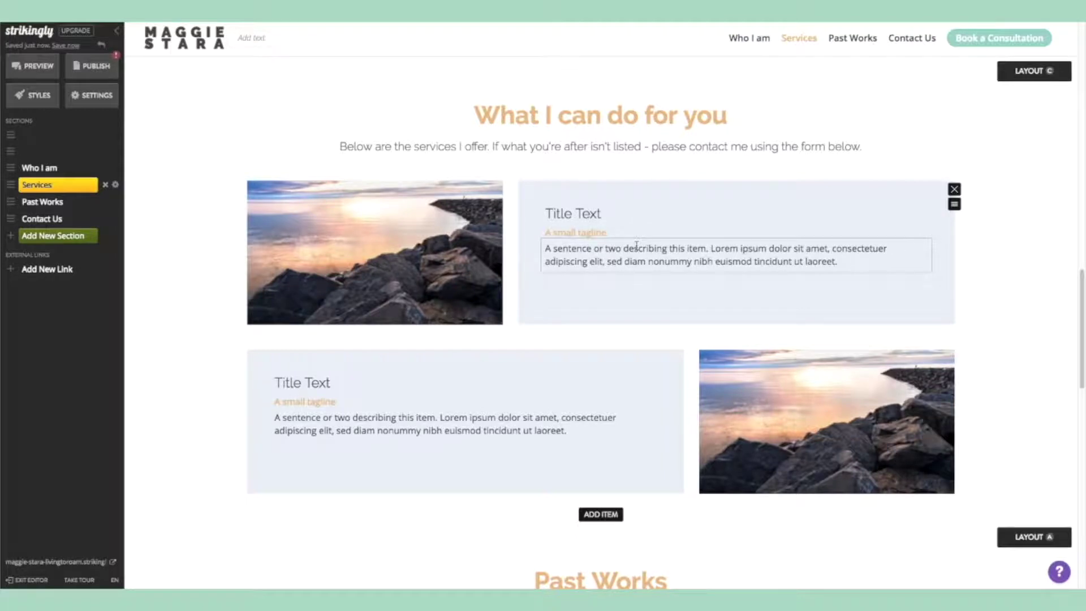
Add a Content in Columns section between Services and Past Works.
scroll(637, 247, down, 5)
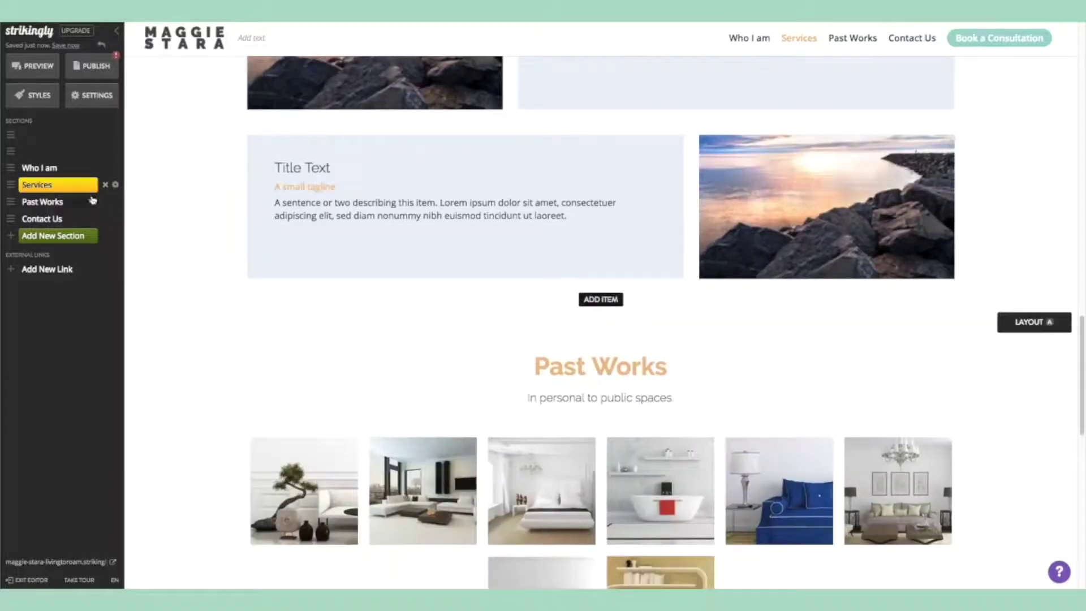
click(72, 237)
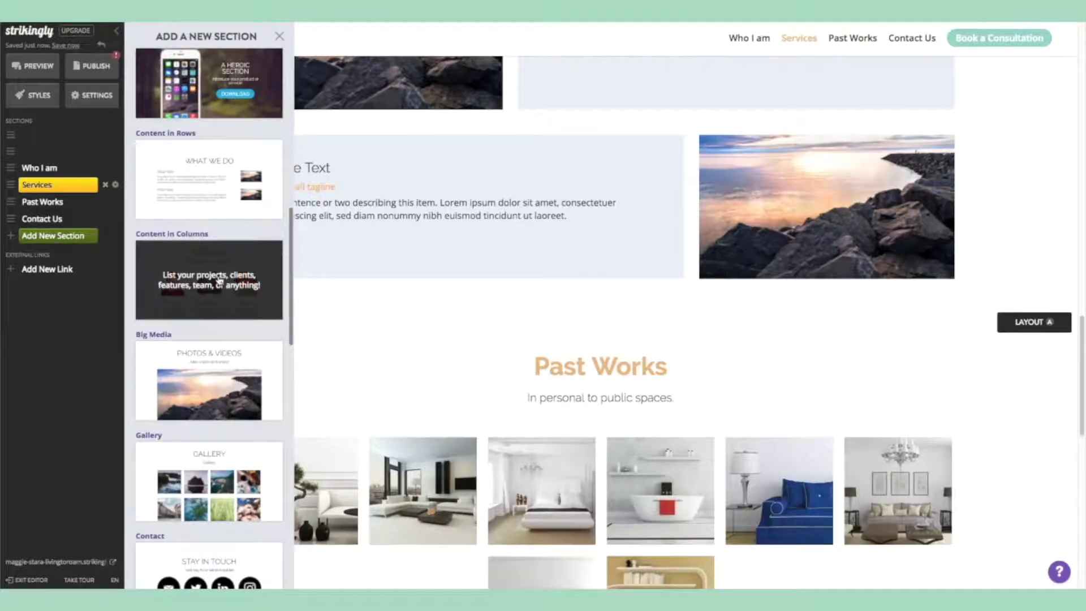
click(219, 279)
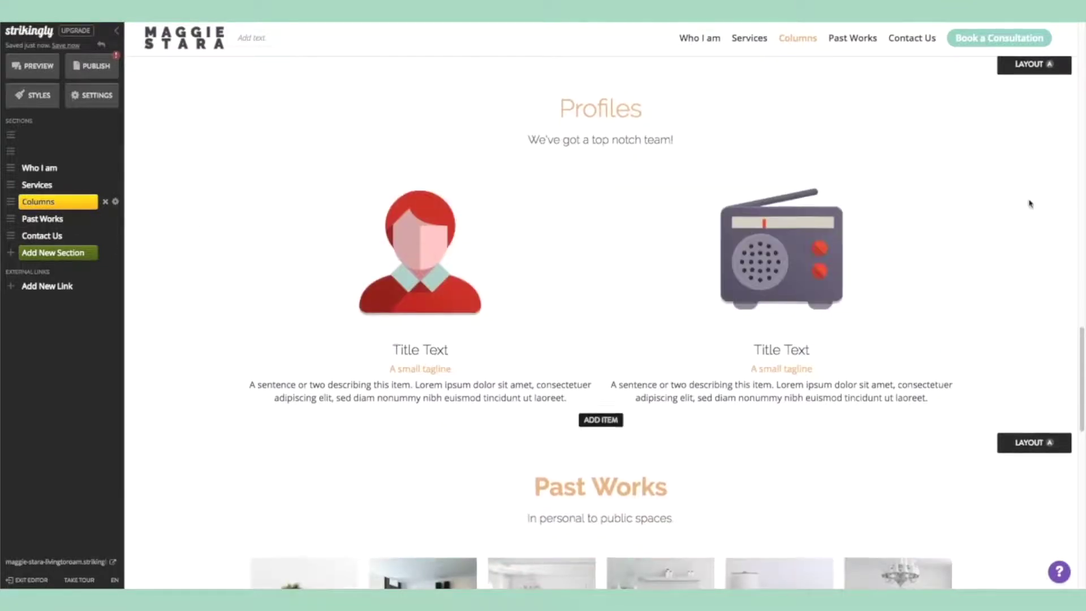
Switch the Columns section to layout C and add two more items for four columns in total.
click(1028, 73)
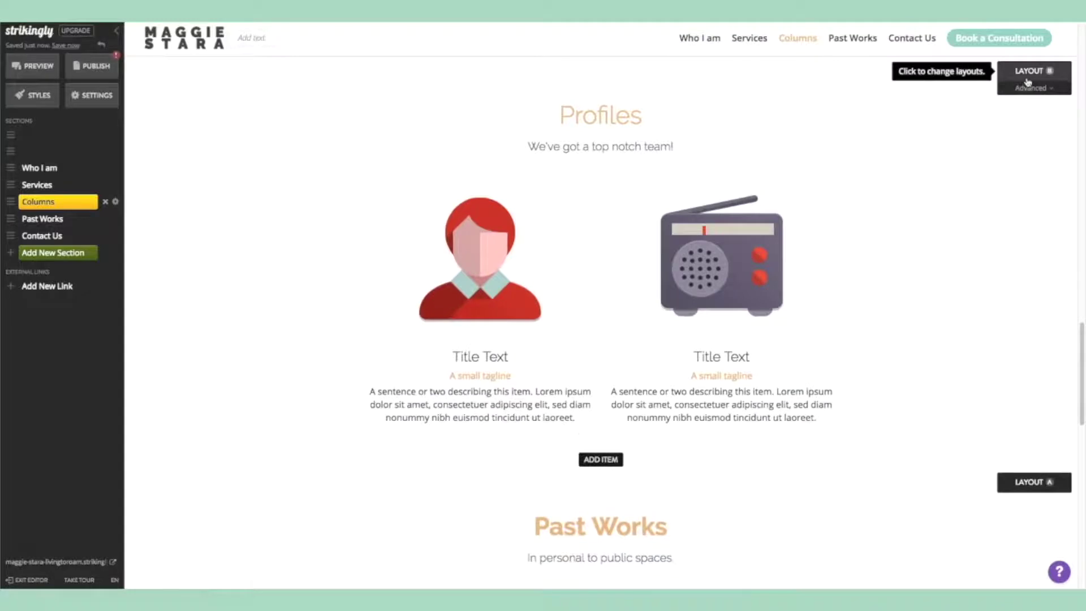
click(1029, 74)
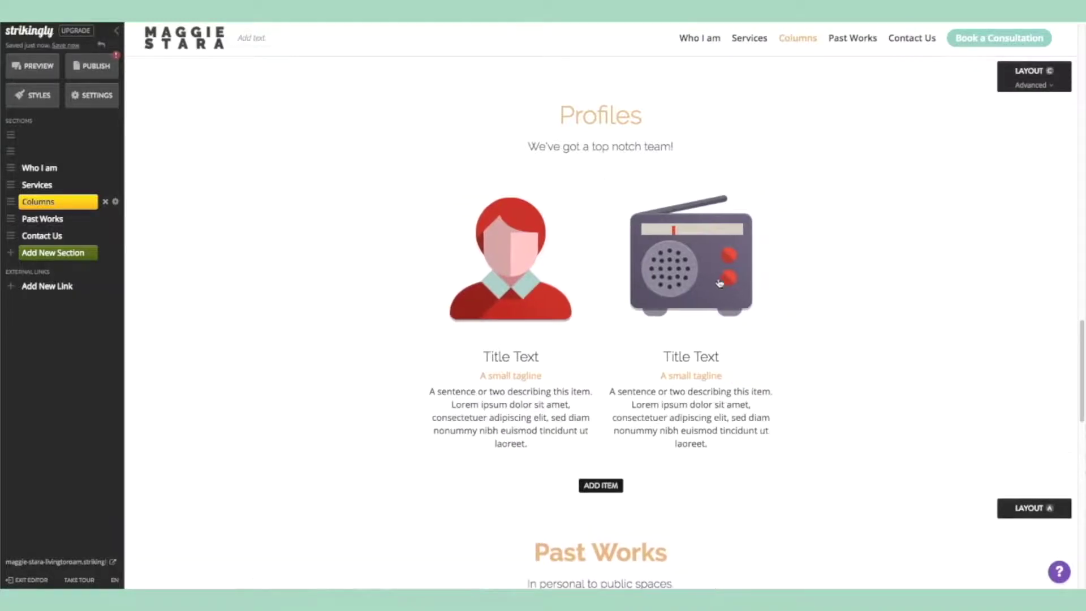
mouse_move(719, 282)
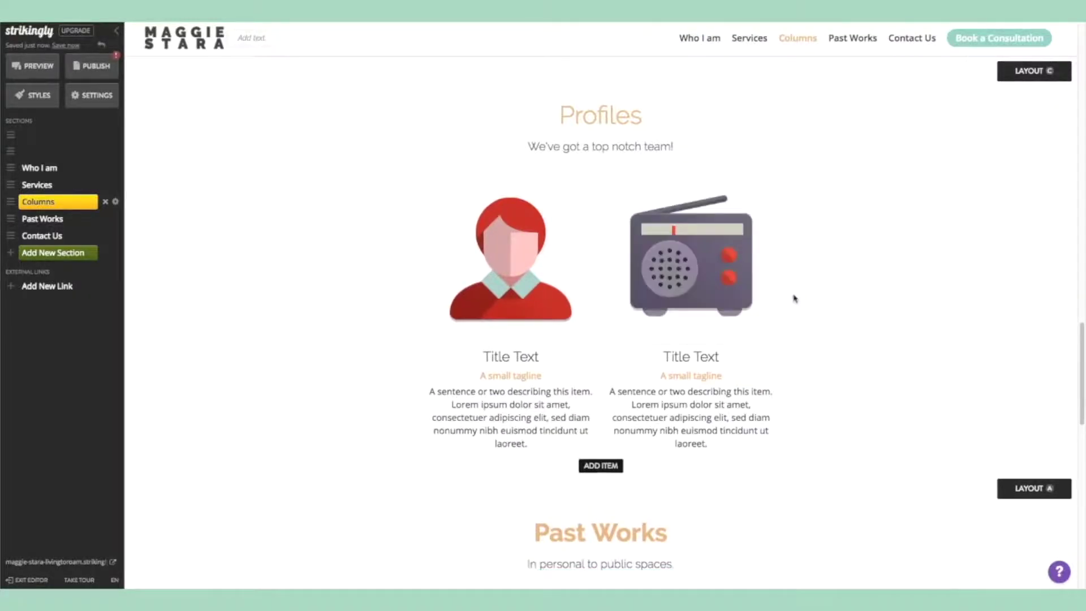
click(594, 467)
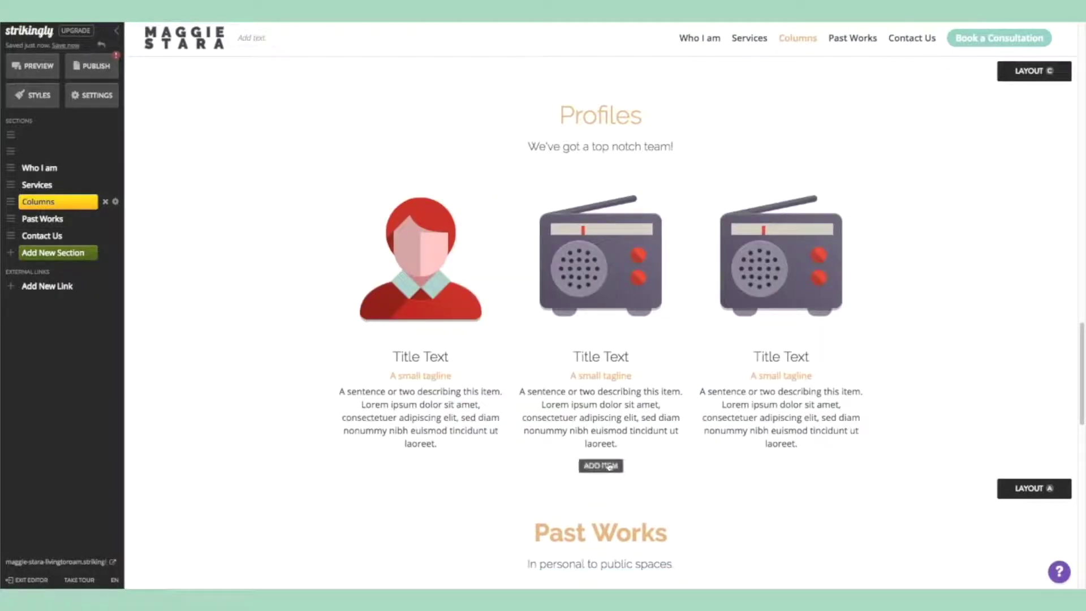
click(609, 471)
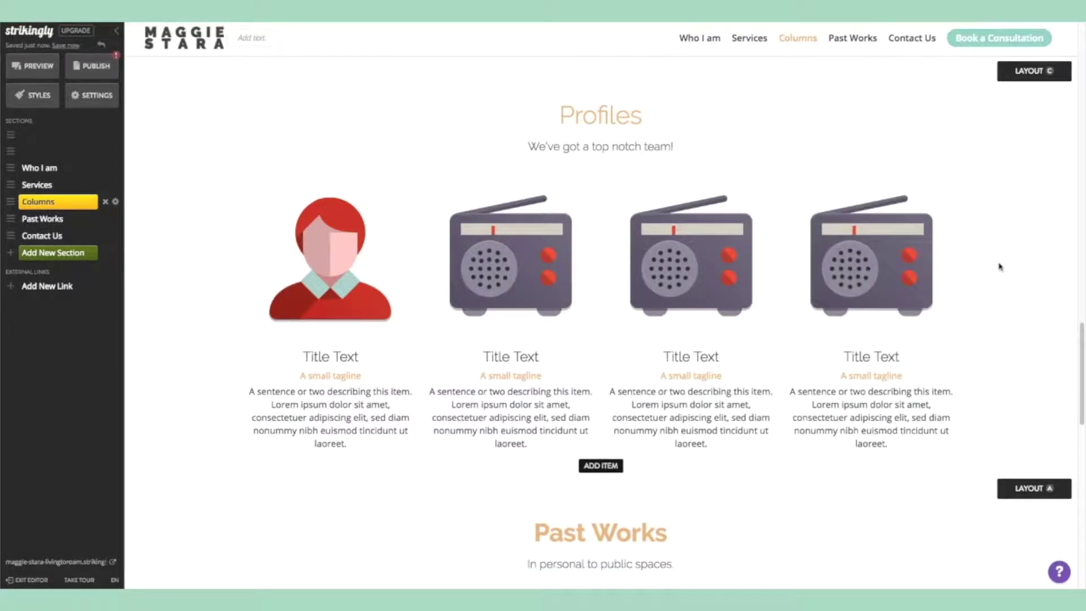
Title the Columns section "Pricing packages" in bold and delete its subtitle text.
click(651, 110)
double_click(652, 110)
text(Pricing packages)
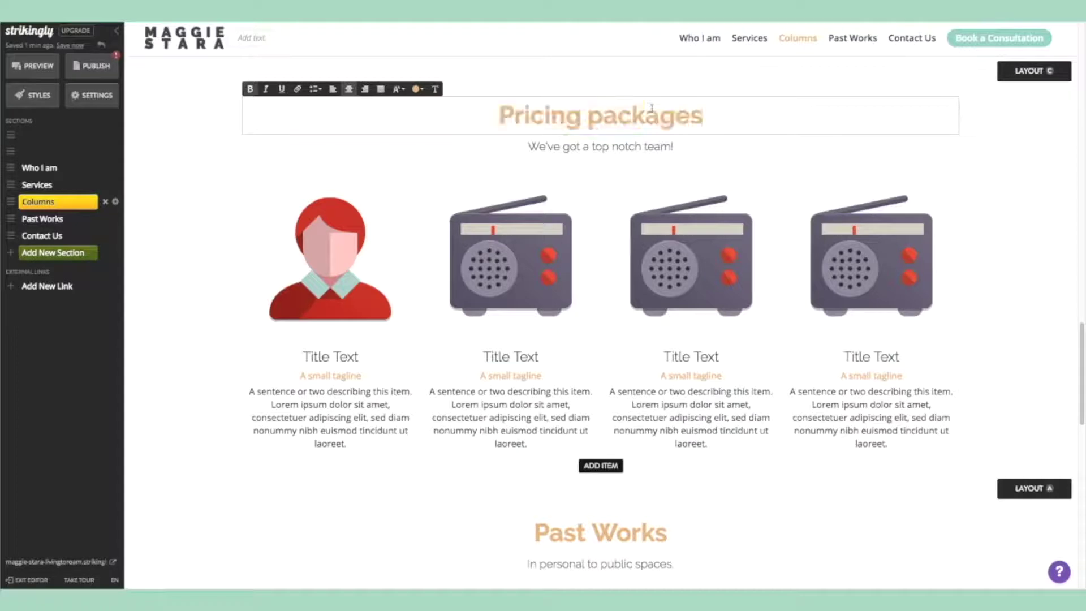
triple_click(720, 146)
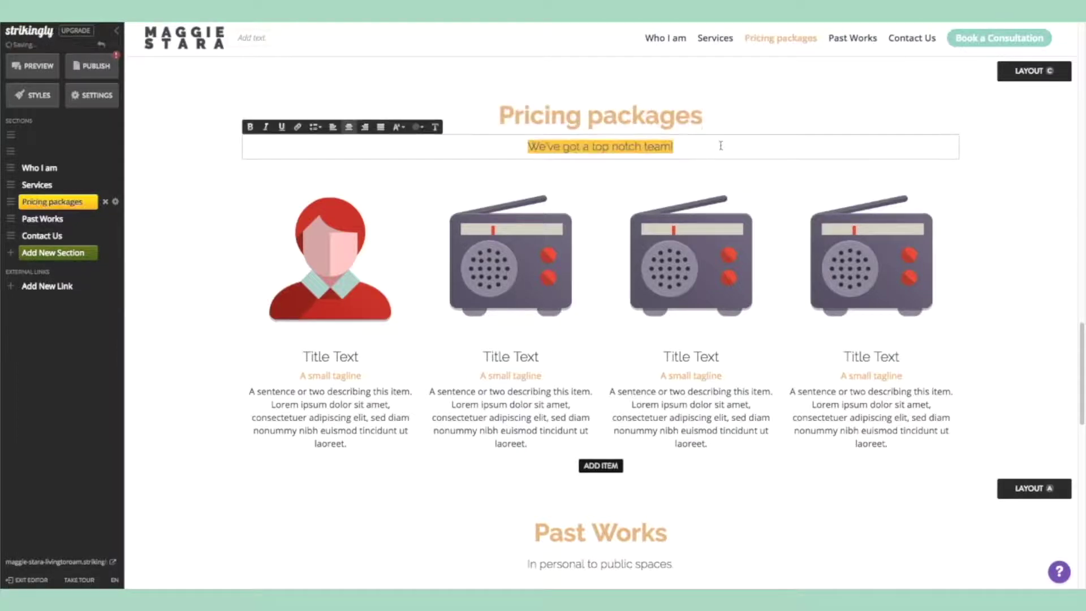
key(BackSpace)
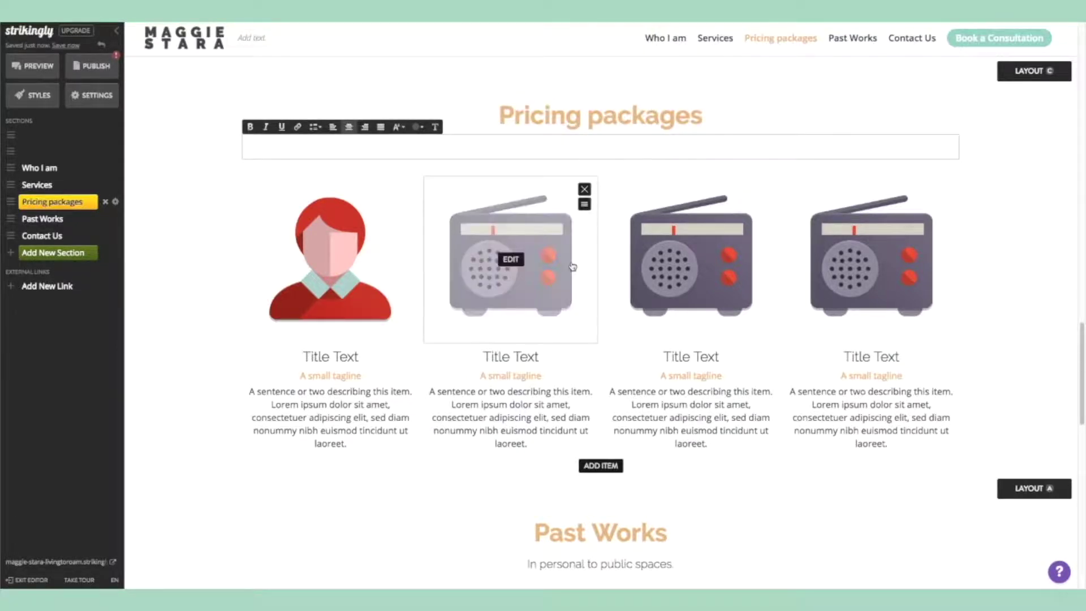
Replace the first pricing column's image with the uploaded airplane picture on a teal background.
mouse_move(367, 254)
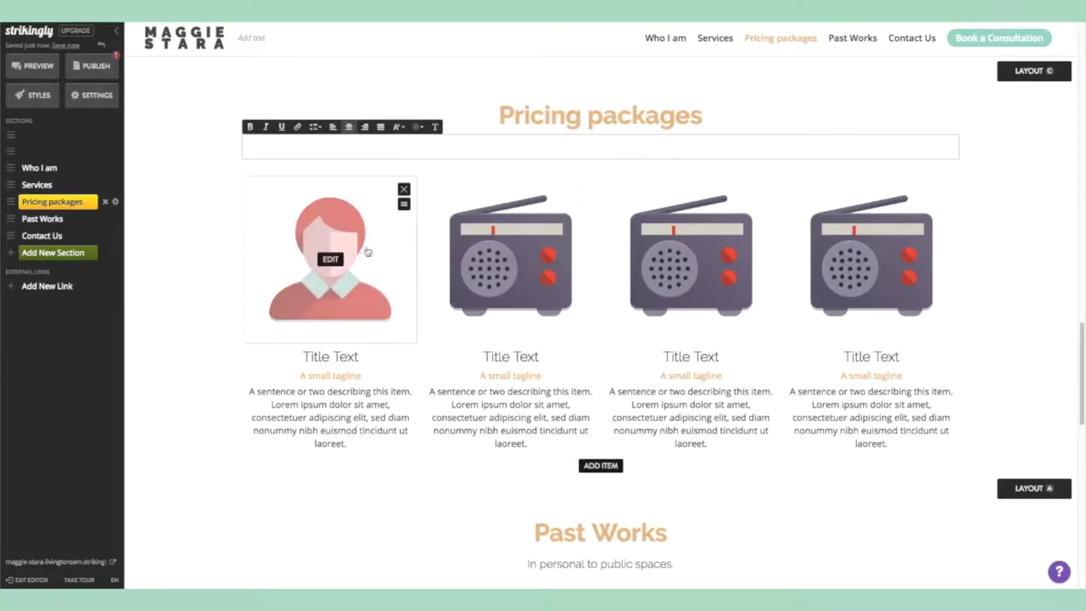
click(331, 261)
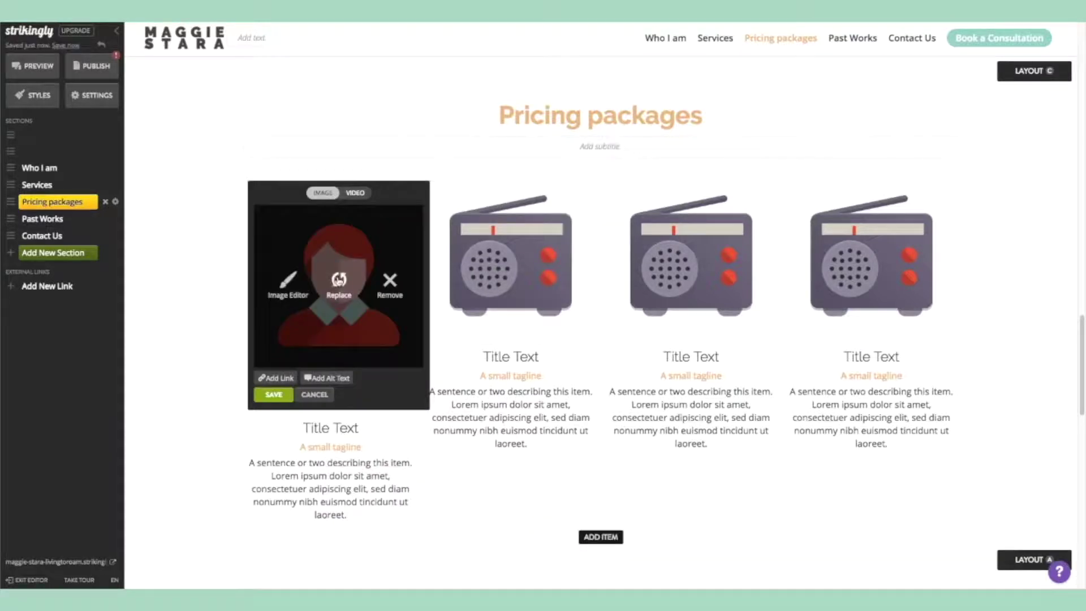
click(339, 280)
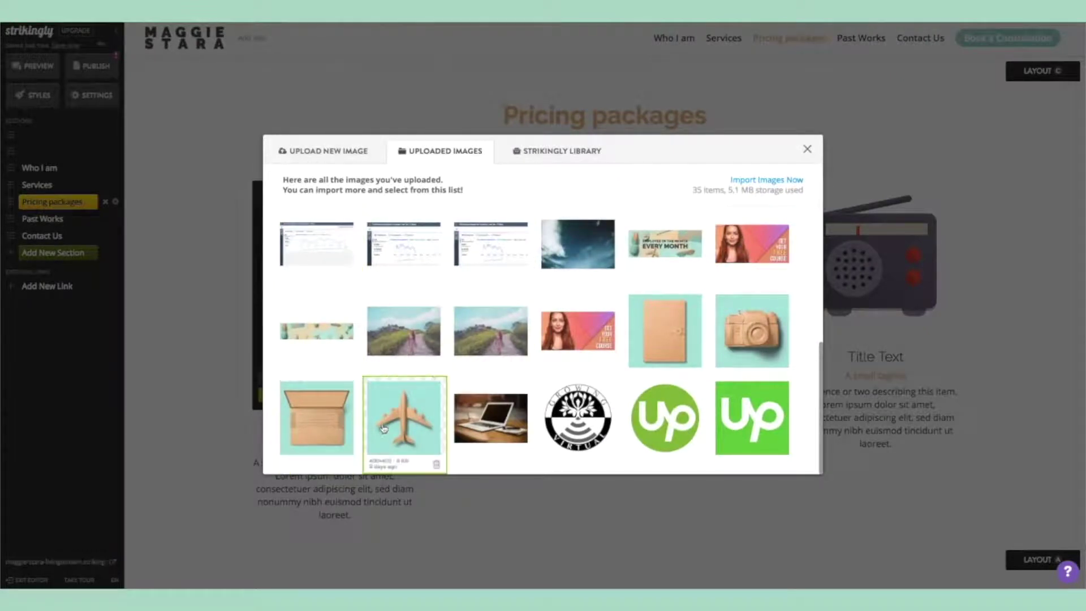
click(418, 419)
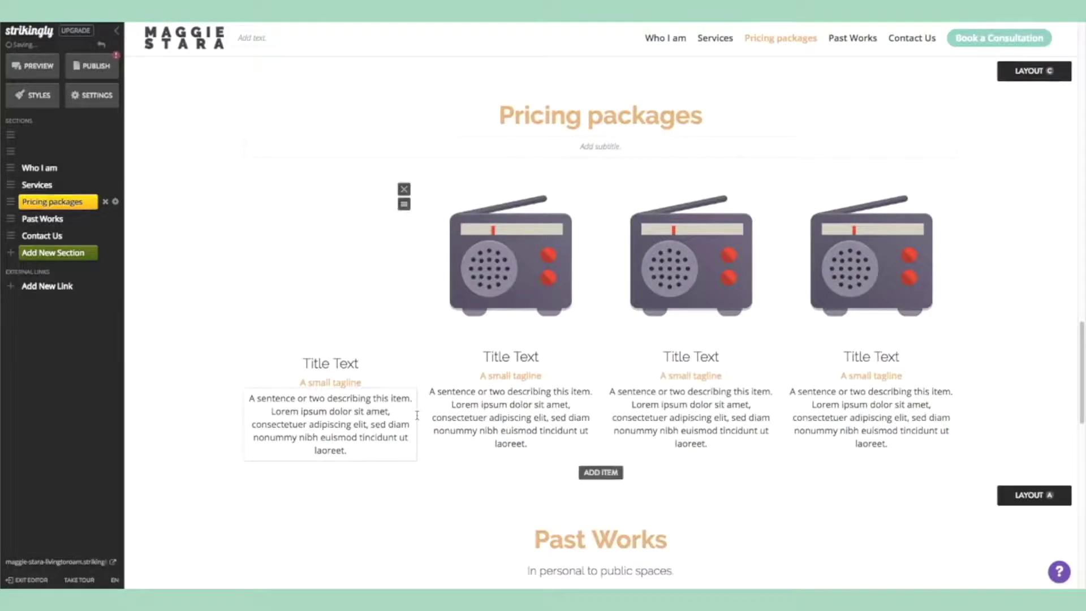
Replace the second pricing column's image with the uploaded brown notebook picture.
click(511, 262)
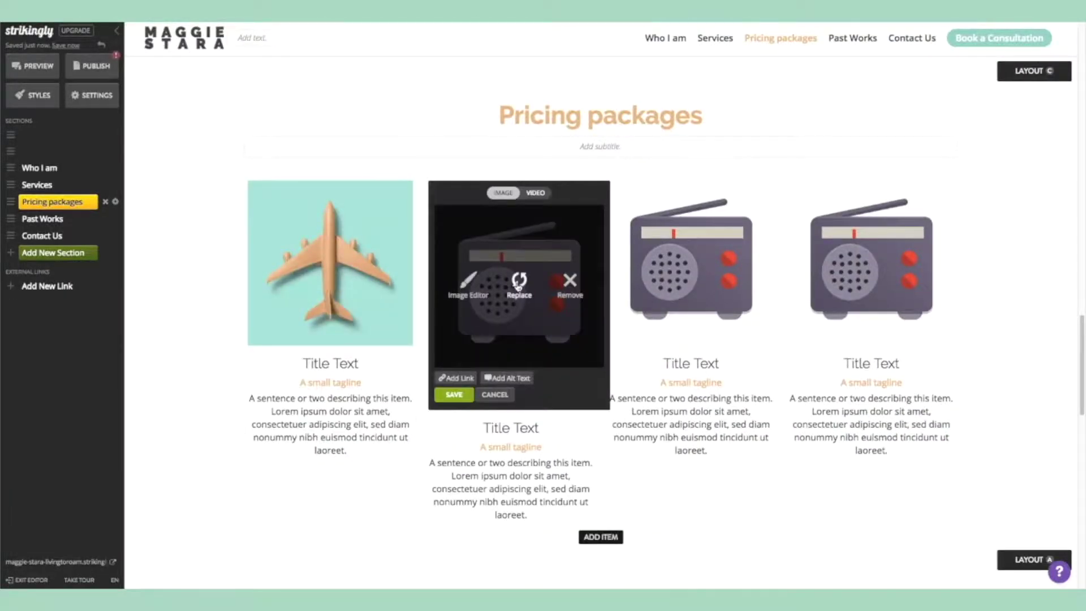
click(518, 287)
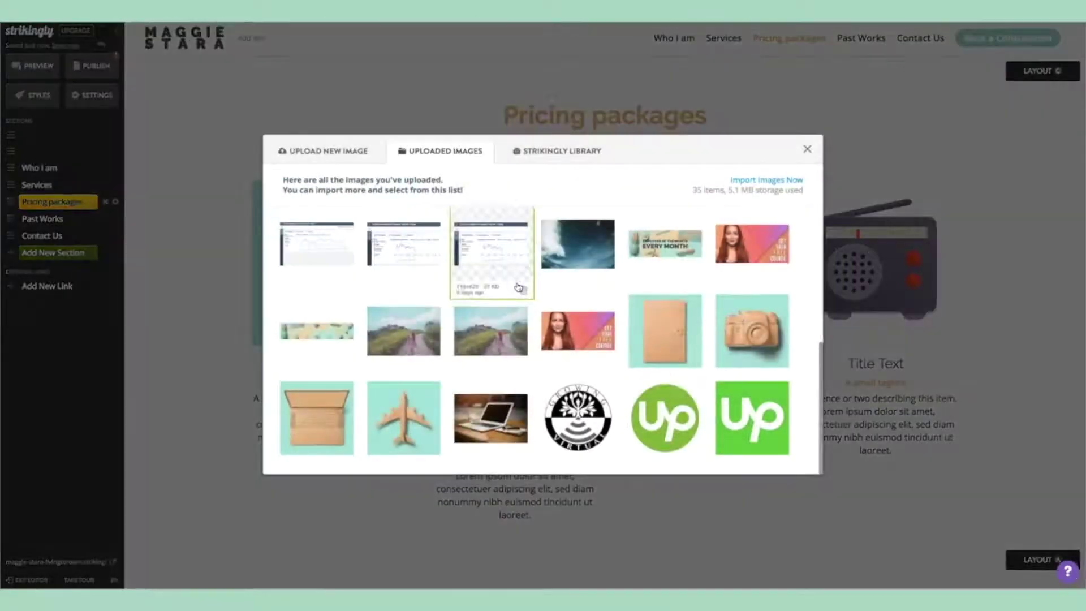
click(684, 344)
mouse_move(684, 345)
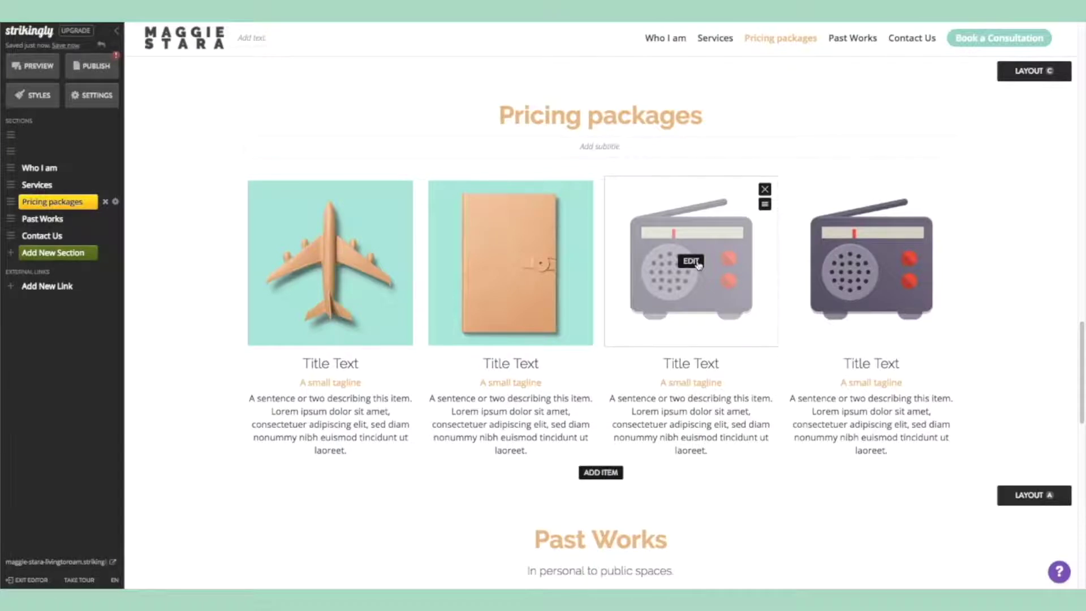
Replace the third pricing column's image with the uploaded brown camera picture on a teal background.
click(699, 264)
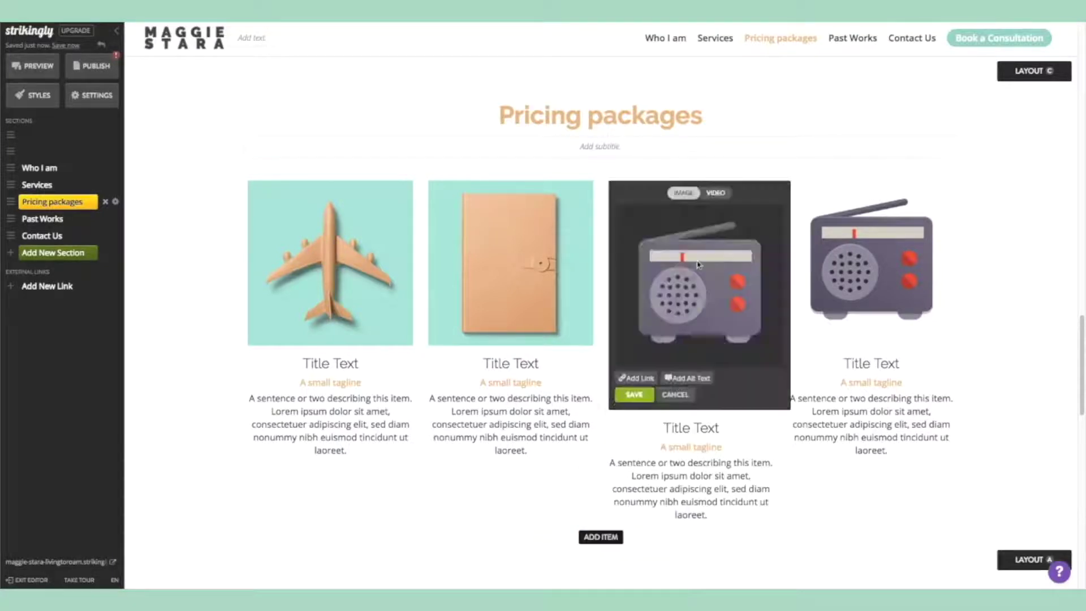
click(702, 279)
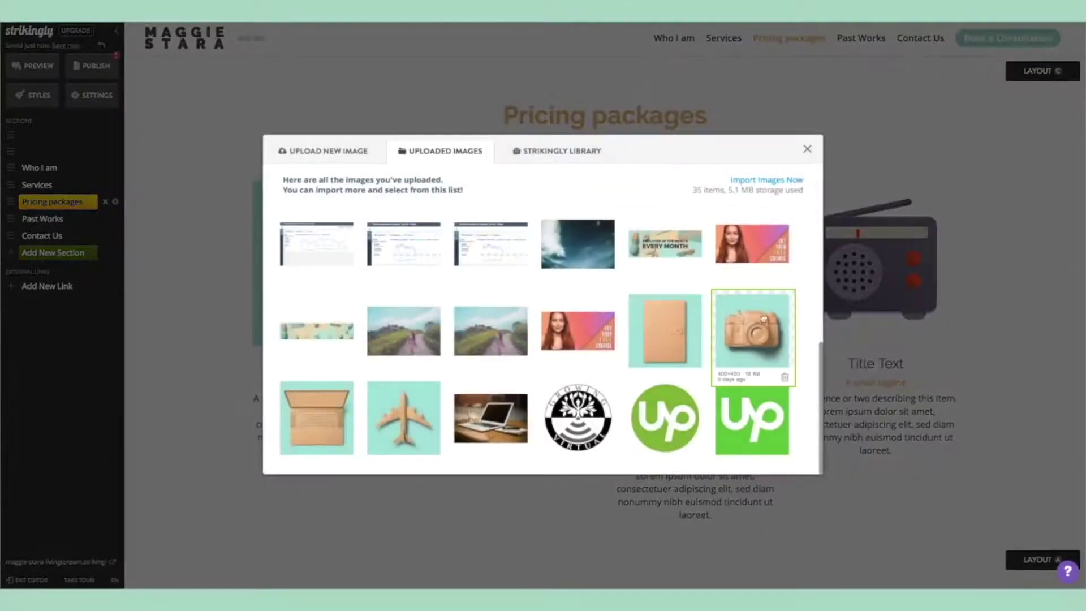
click(760, 319)
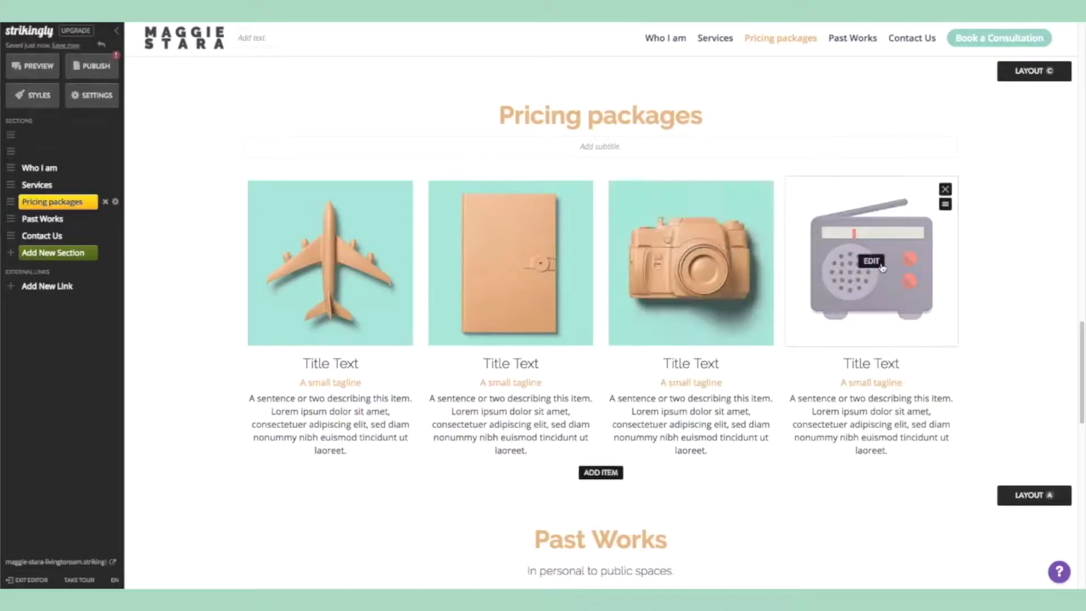
Replace the fourth pricing column's image with the uploaded brown laptop picture on a teal background.
click(882, 268)
click(881, 283)
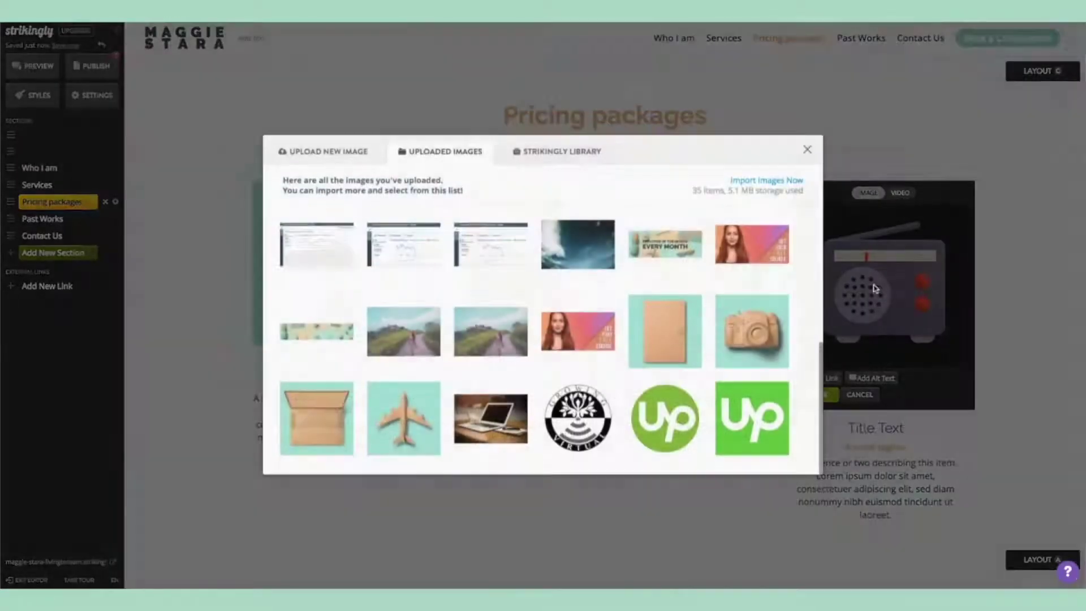
click(324, 418)
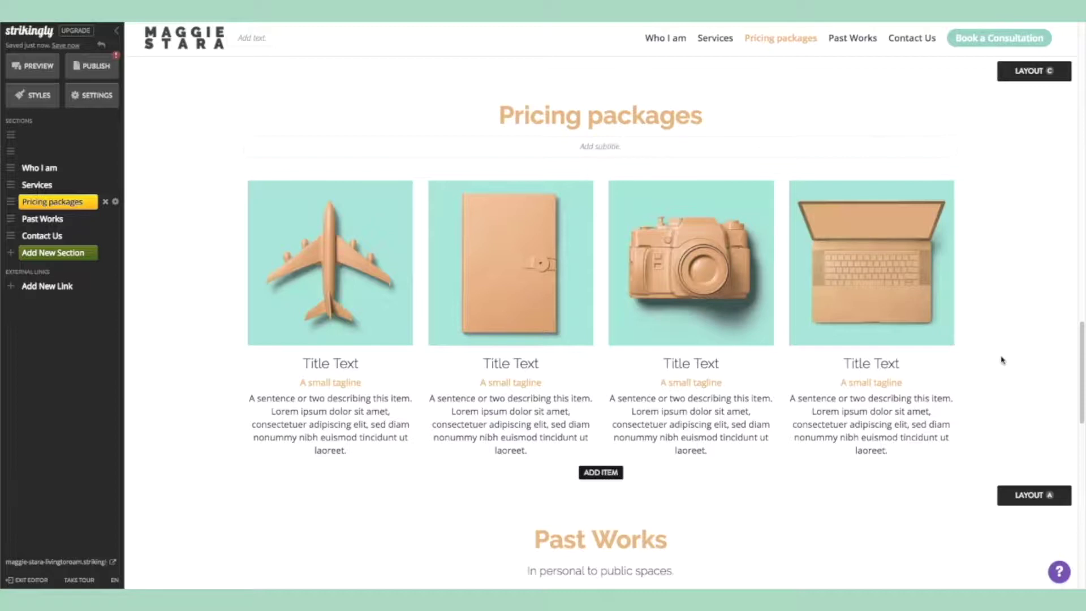
Delete the Past Works gallery section from the page.
scroll(1003, 361, down, 2)
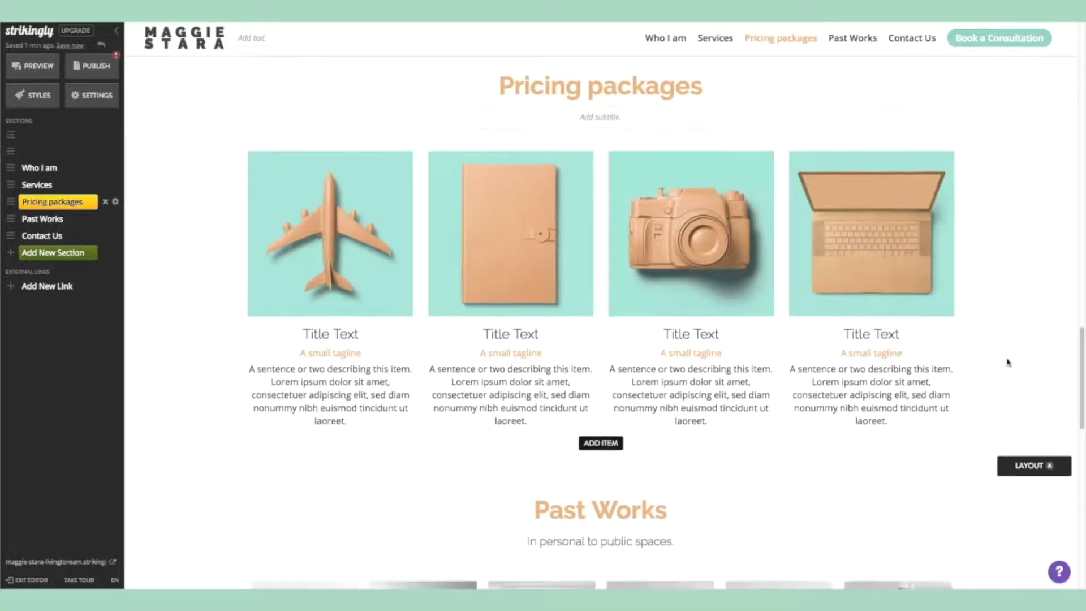
scroll(1008, 362, down, 5)
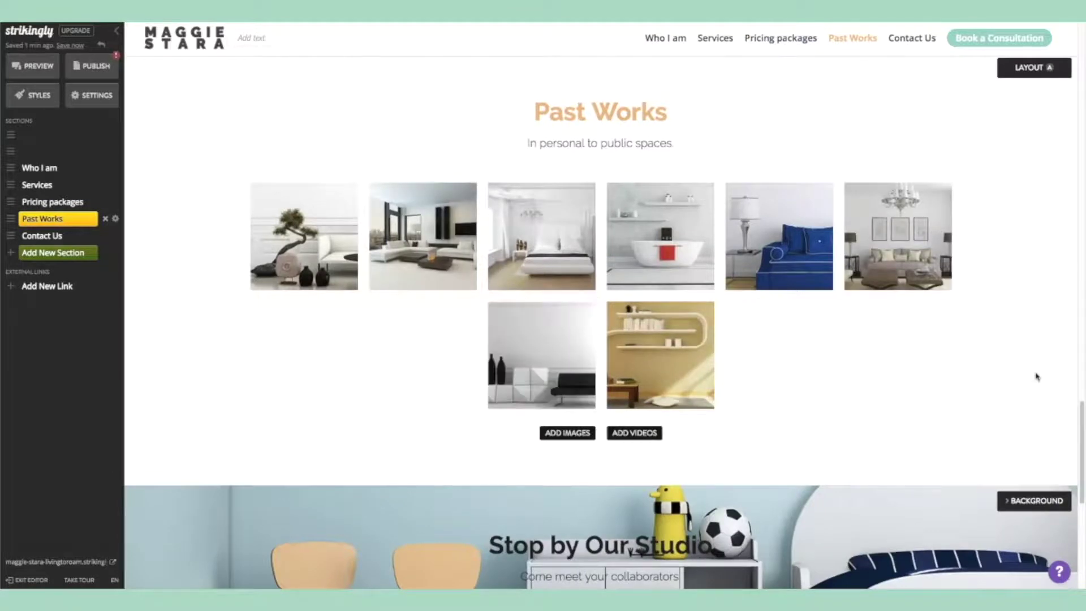
scroll(1037, 377, up, 1)
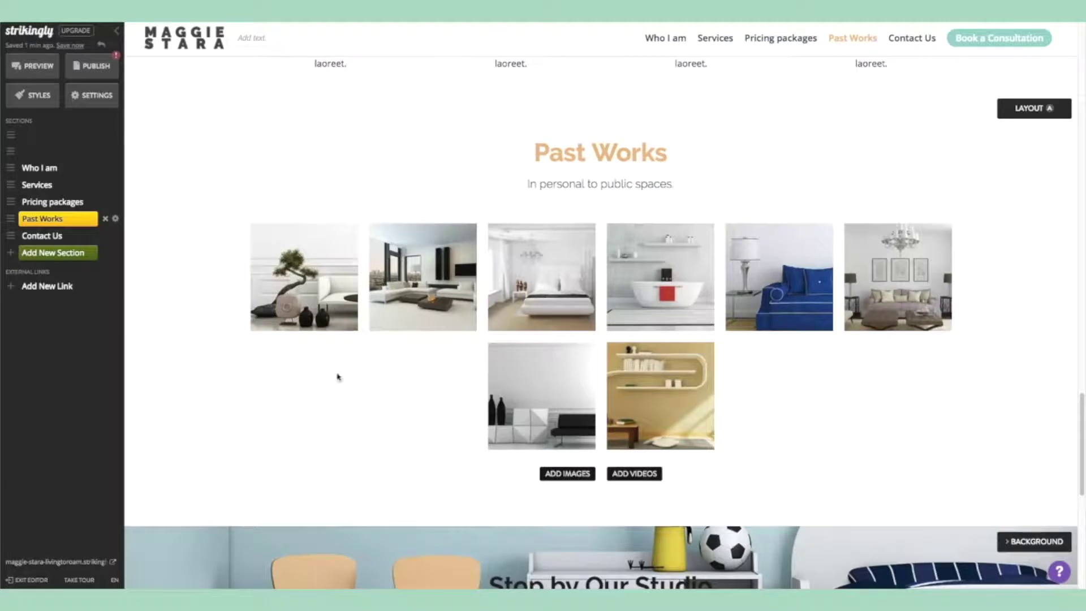
click(105, 220)
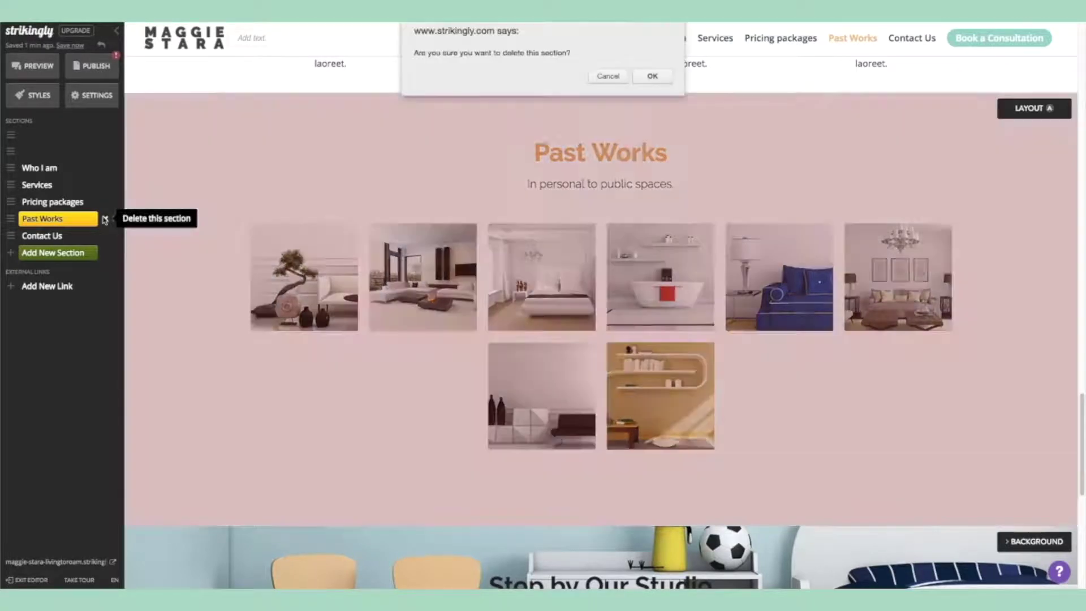
click(650, 79)
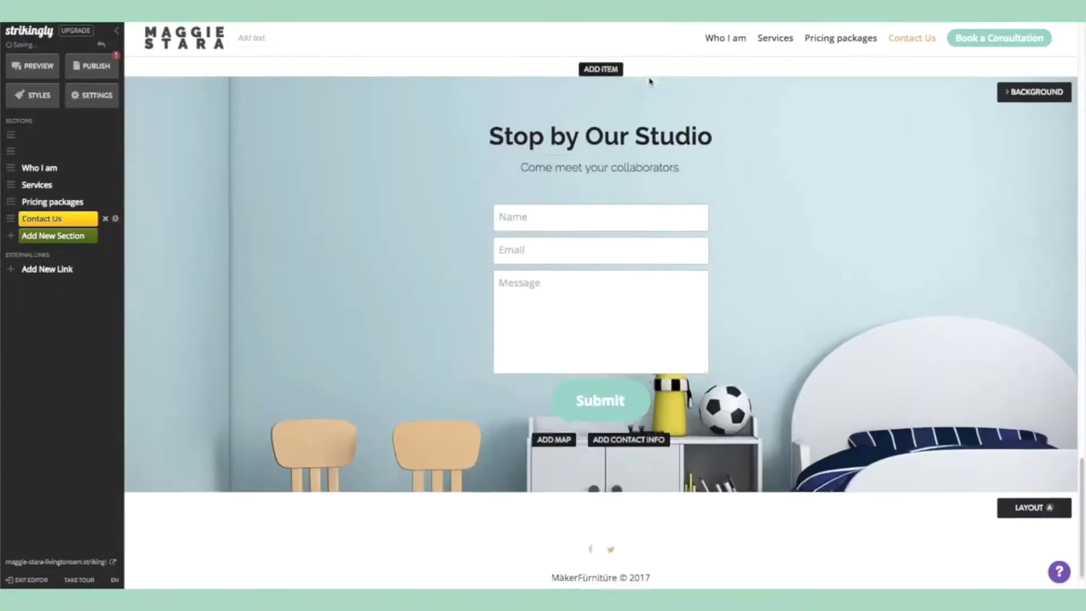
Add a Social Feed section between Pricing packages and Contact Us and connect the Instagram account to it.
scroll(648, 142, down, 1)
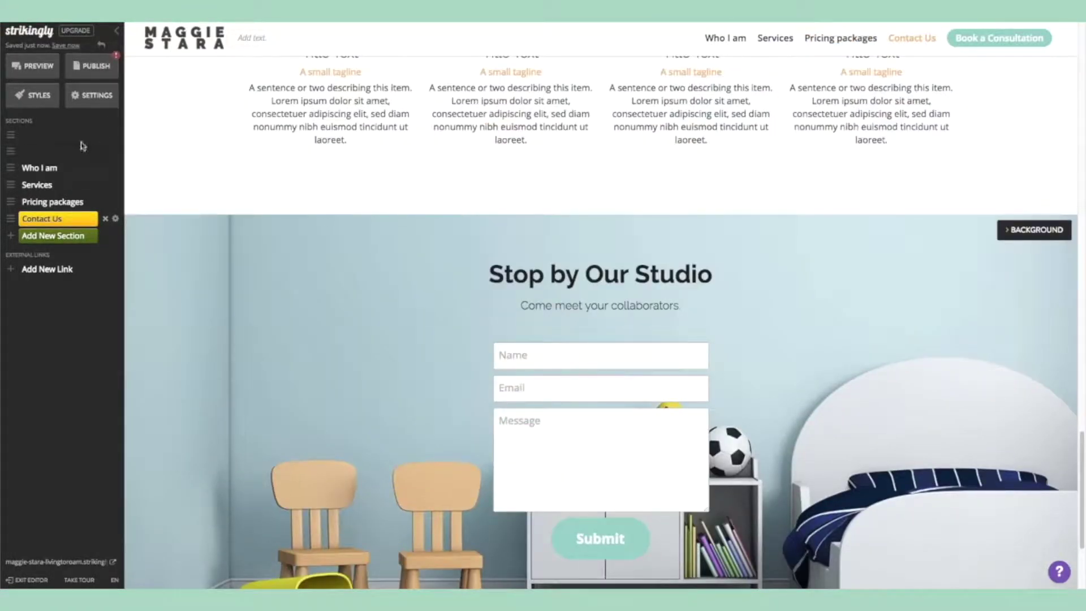
click(53, 239)
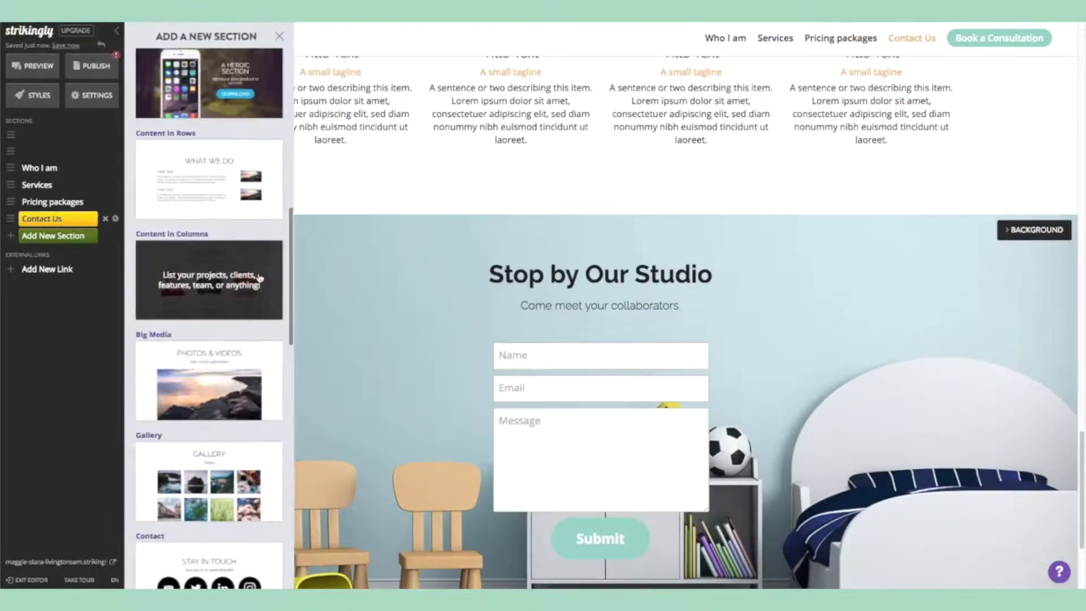
scroll(259, 278, down, 10)
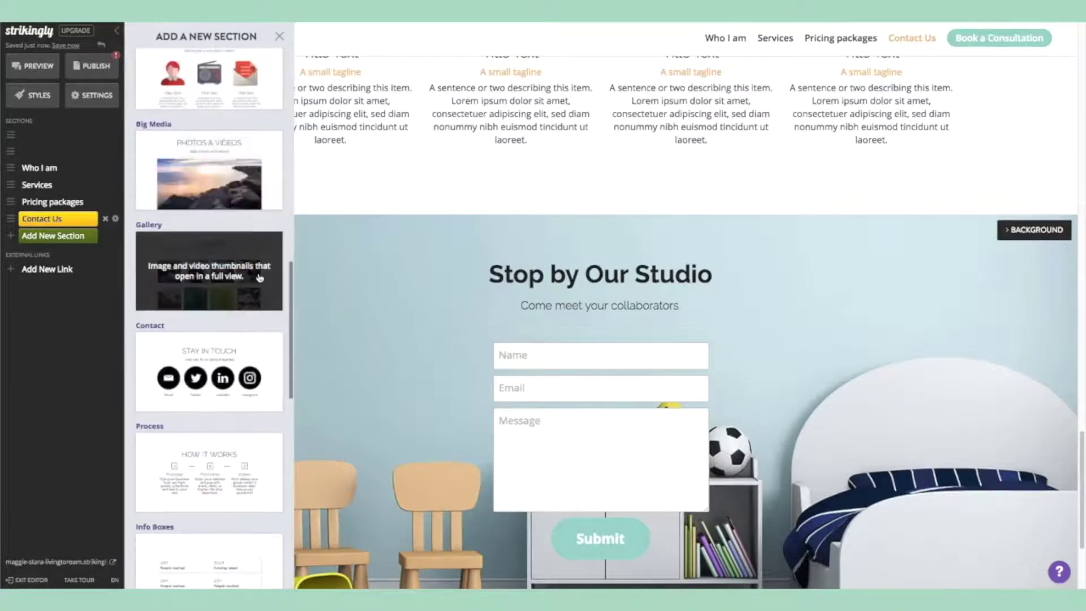
scroll(259, 277, down, 3)
scroll(262, 277, up, 15)
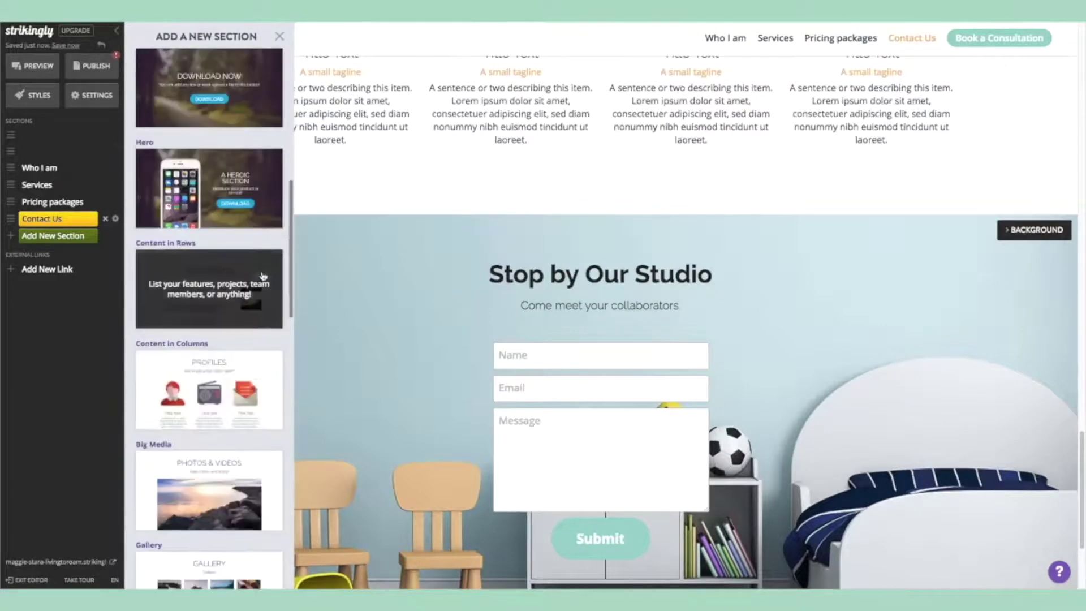
scroll(263, 277, up, 5)
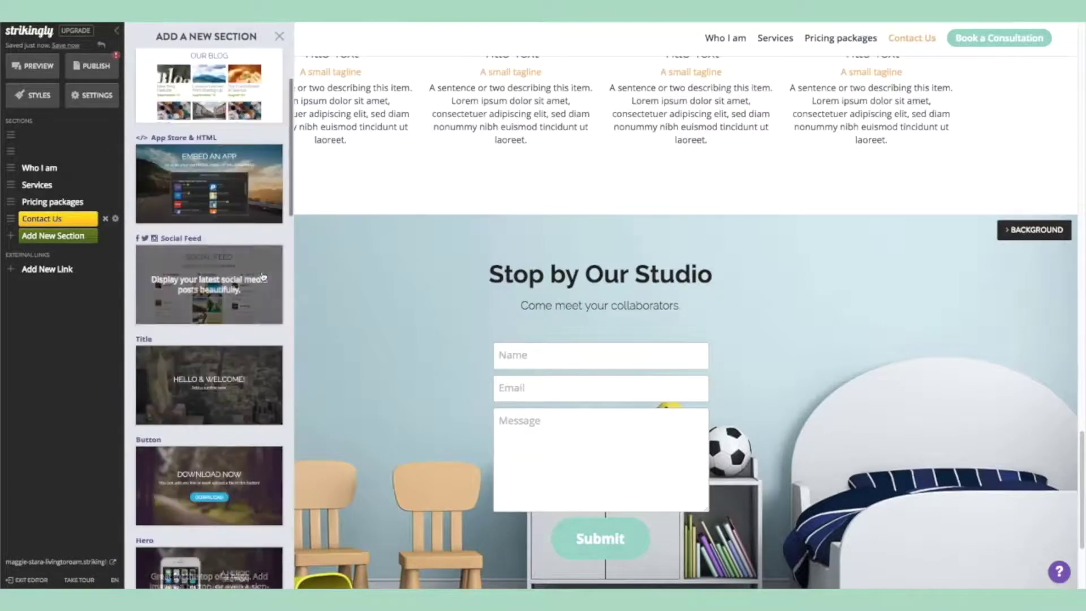
click(220, 290)
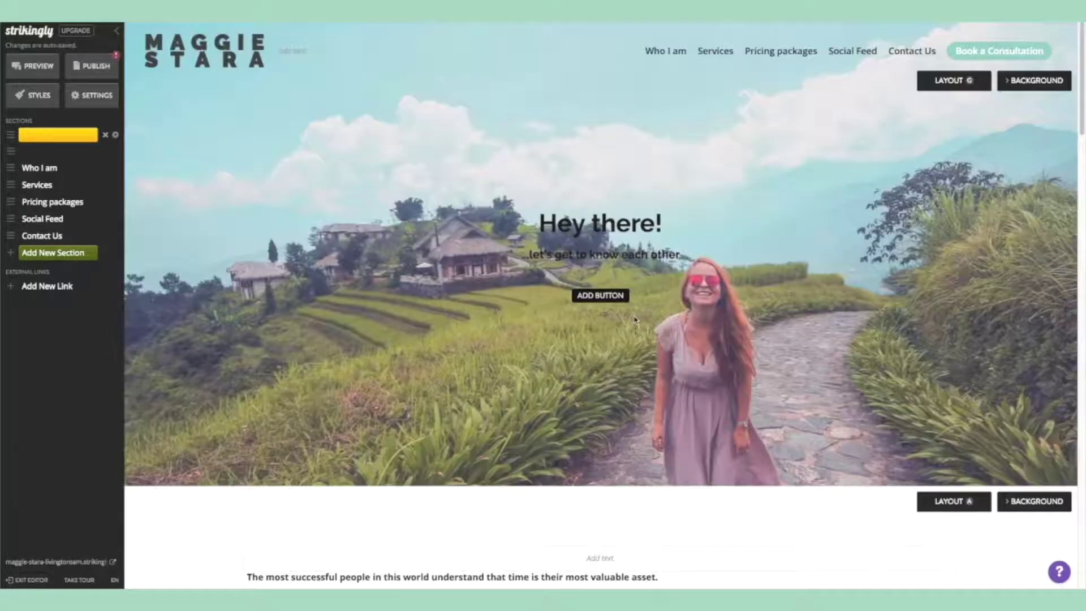
click(843, 54)
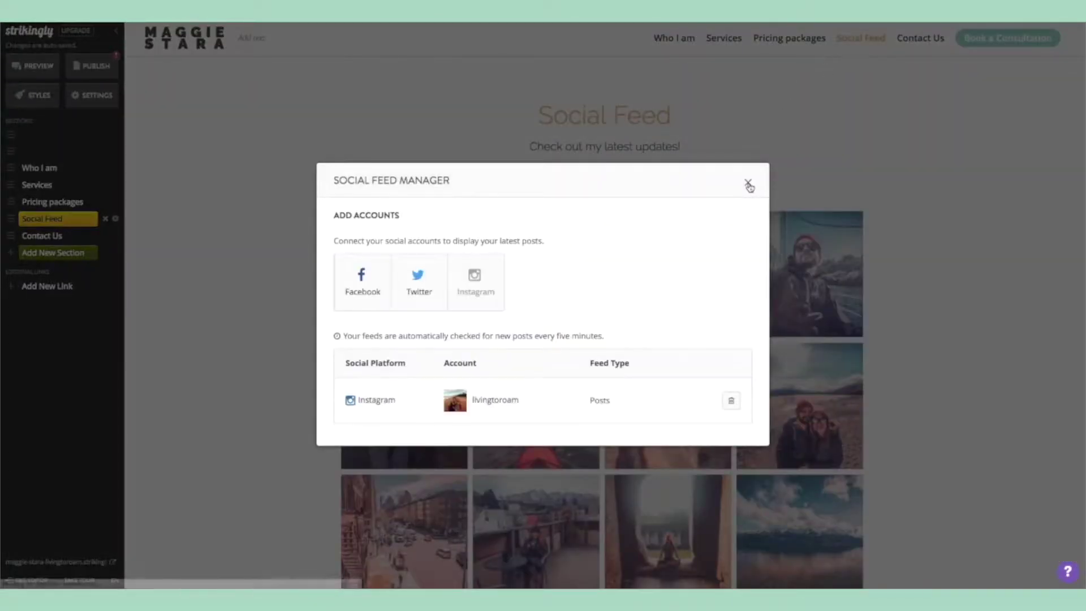
click(749, 184)
Review the Instagram grid in the Social Feed section, the contact form below it and the earlier sections of the page.
scroll(1035, 349, down, 2)
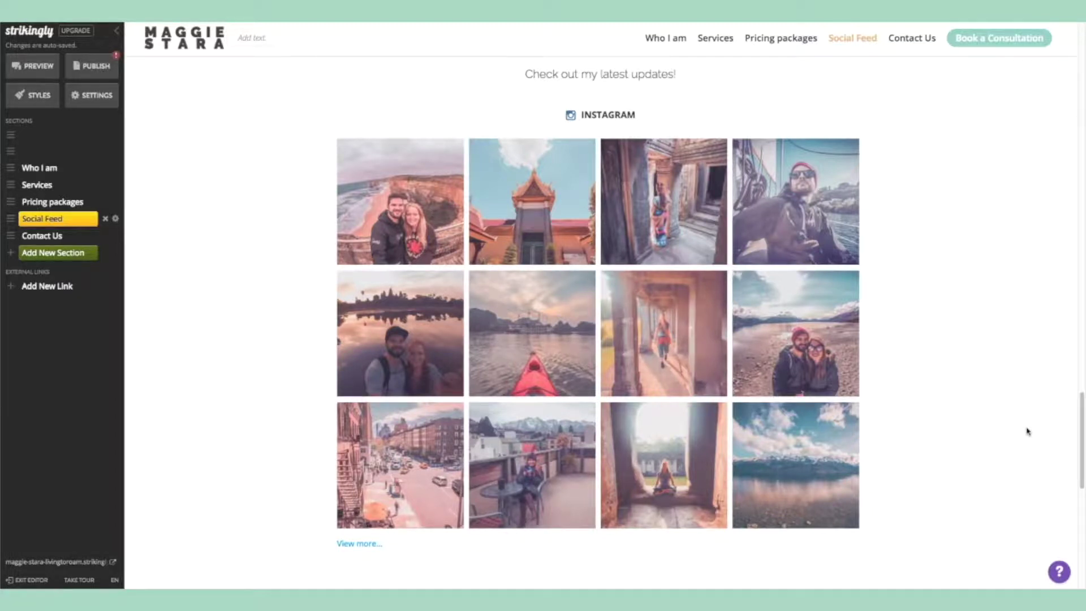
scroll(1028, 431, up, 1)
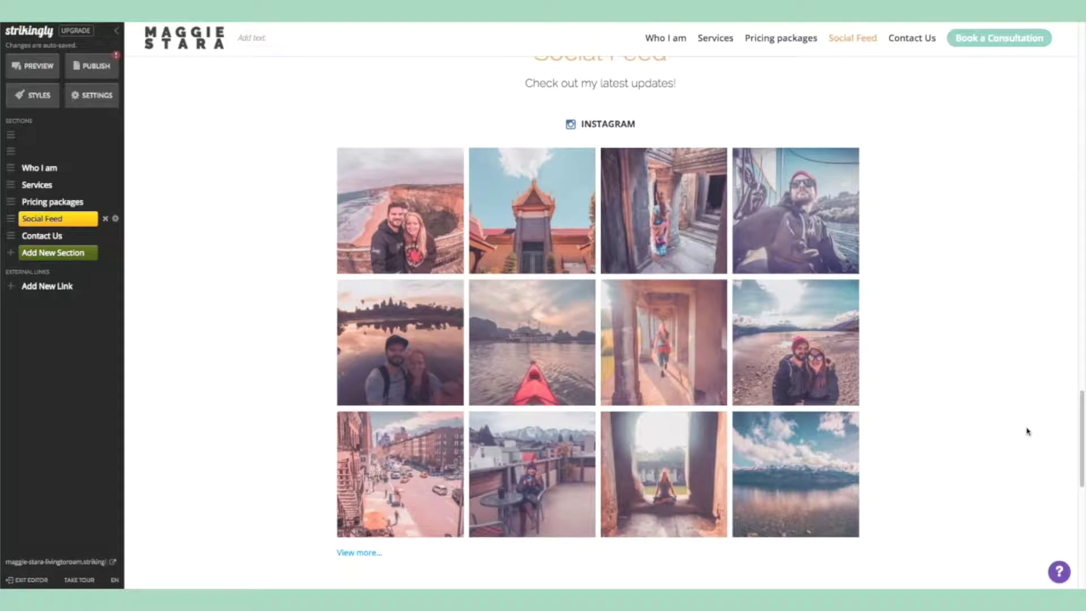
scroll(1028, 431, up, 2)
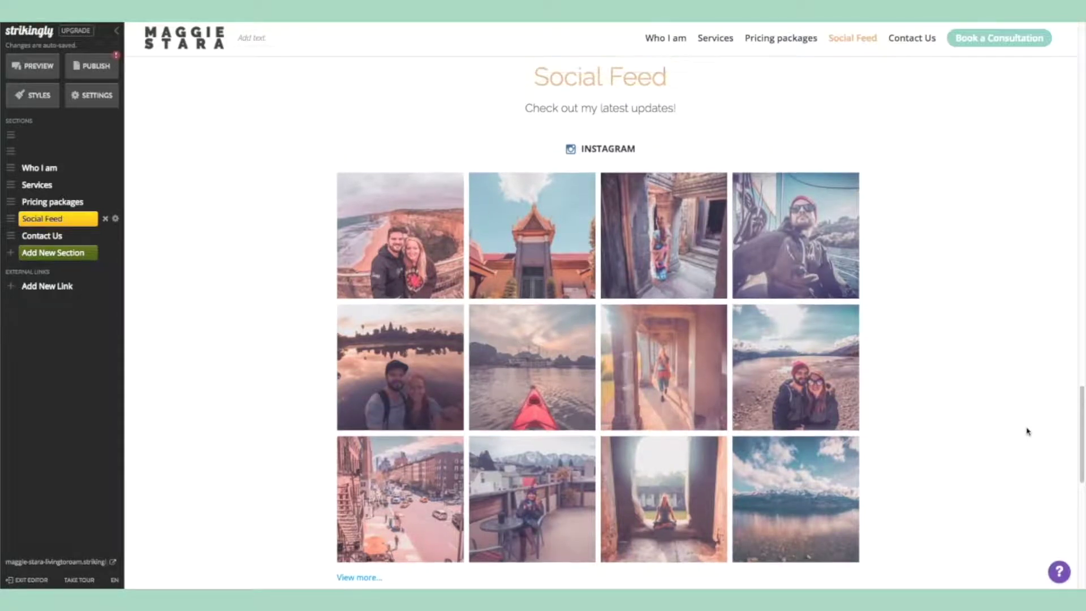
scroll(1028, 431, up, 1)
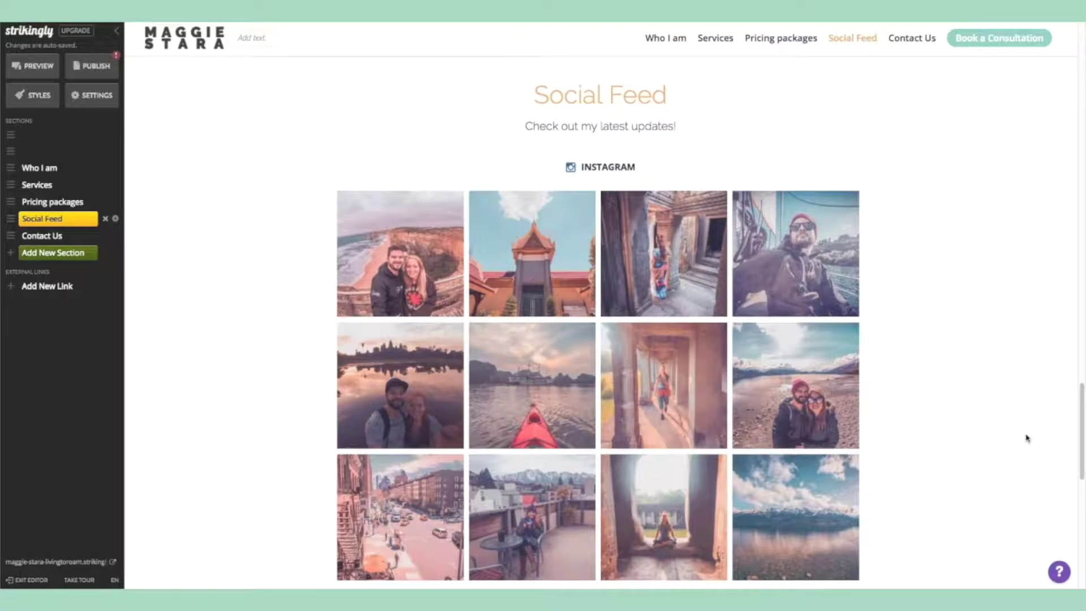
scroll(1028, 438, down, 4)
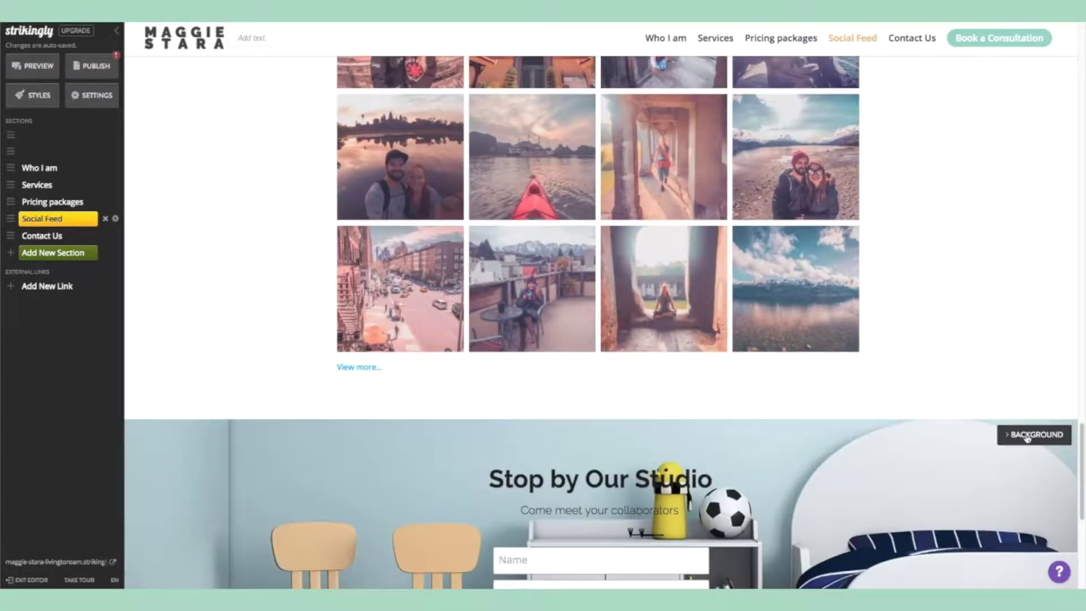
scroll(1028, 439, down, 2)
scroll(1028, 438, down, 1)
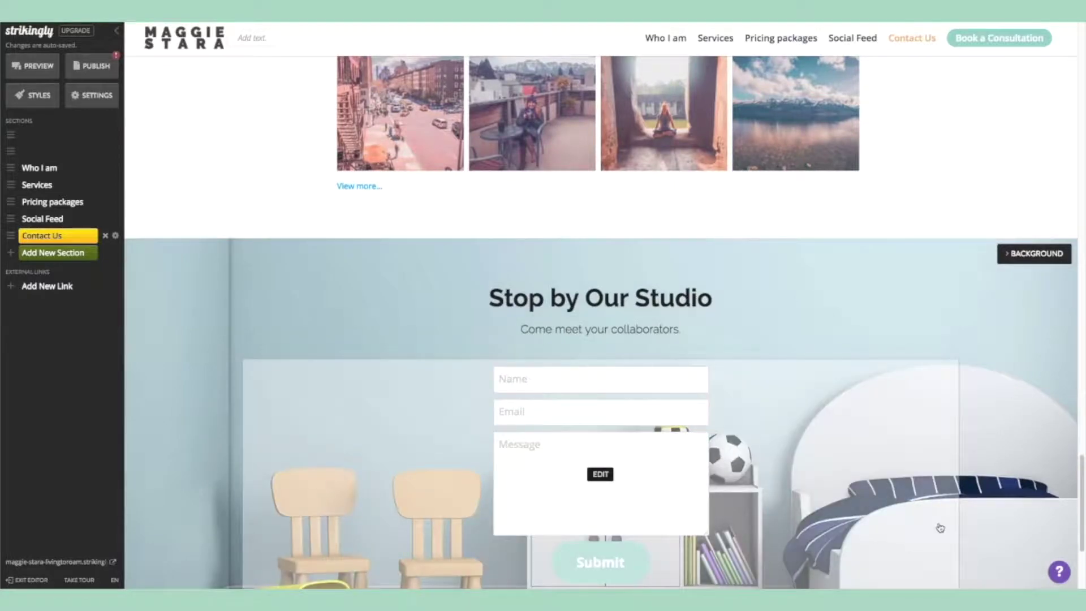
scroll(941, 527, up, 15)
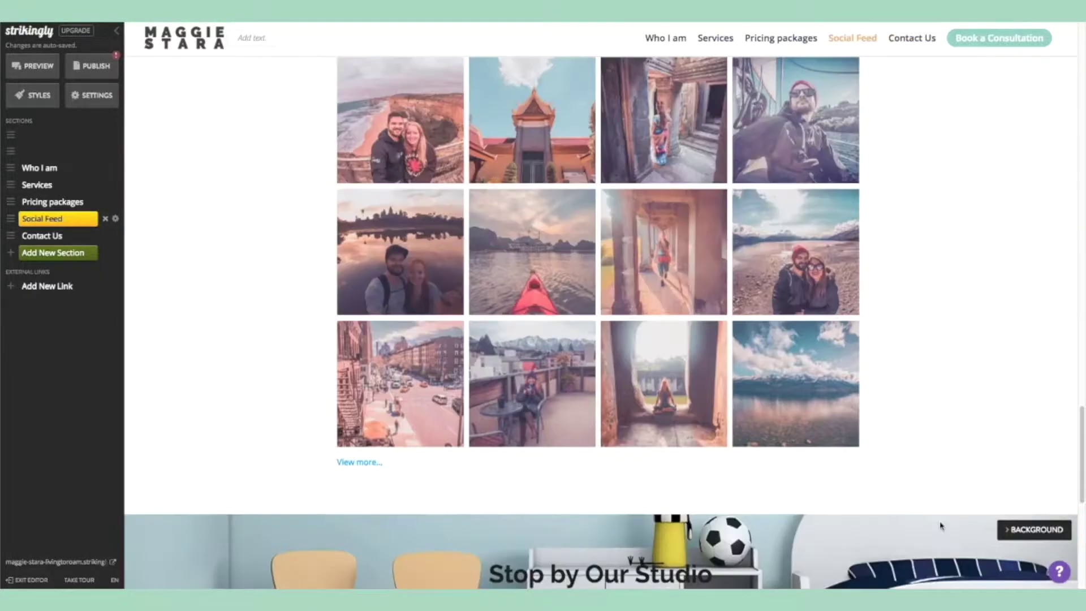
scroll(941, 522, up, 11)
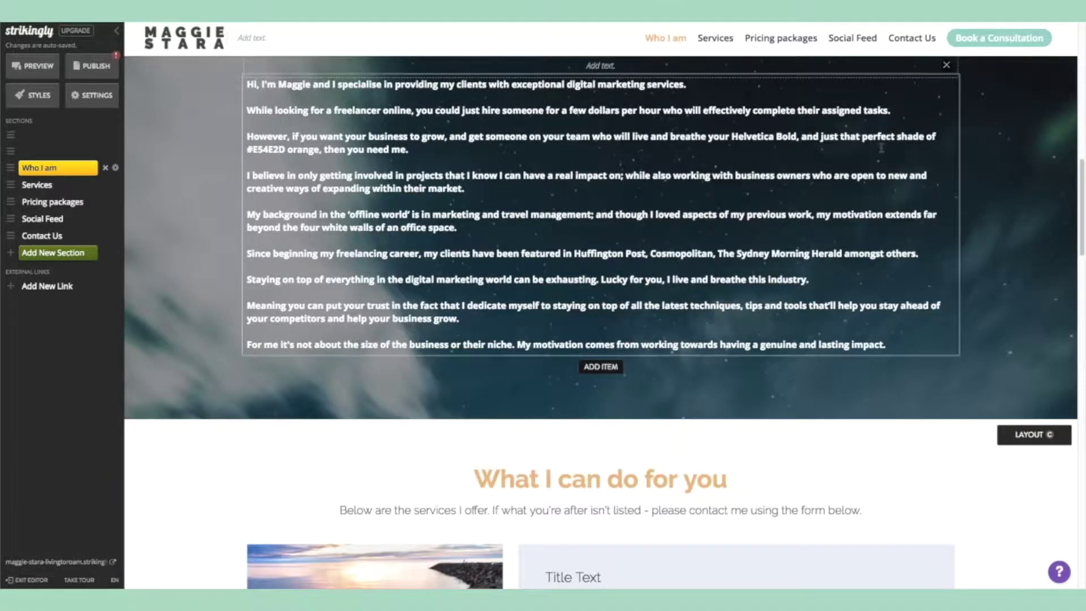
scroll(883, 148, up, 10)
scroll(883, 150, up, 3)
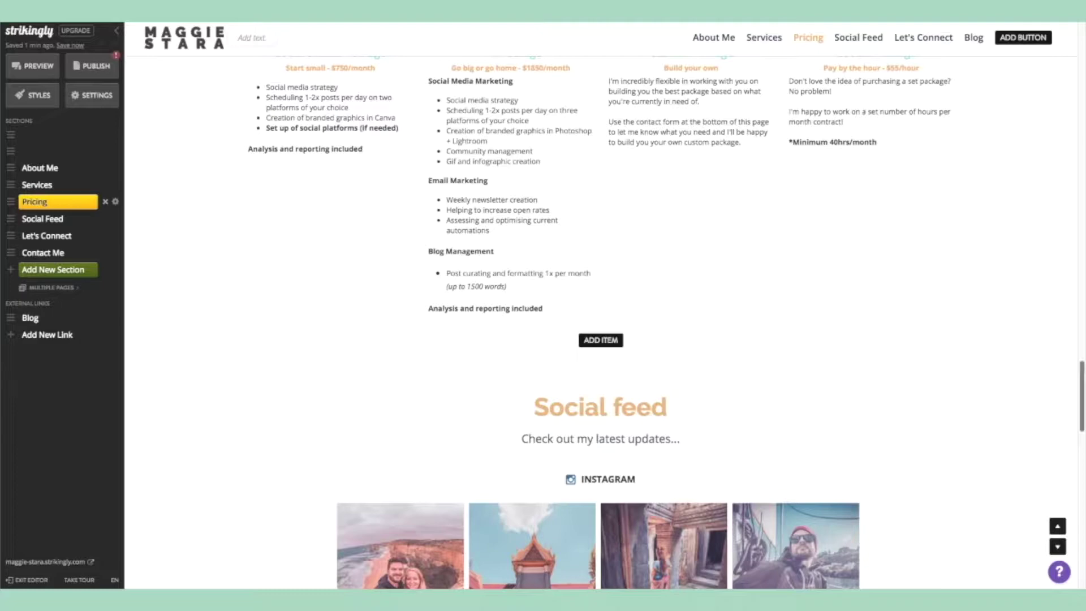
Examine the completed version of the portfolio site, from its pricing packages and header to the Who I am and services sections.
scroll(1079, 271, up, 3)
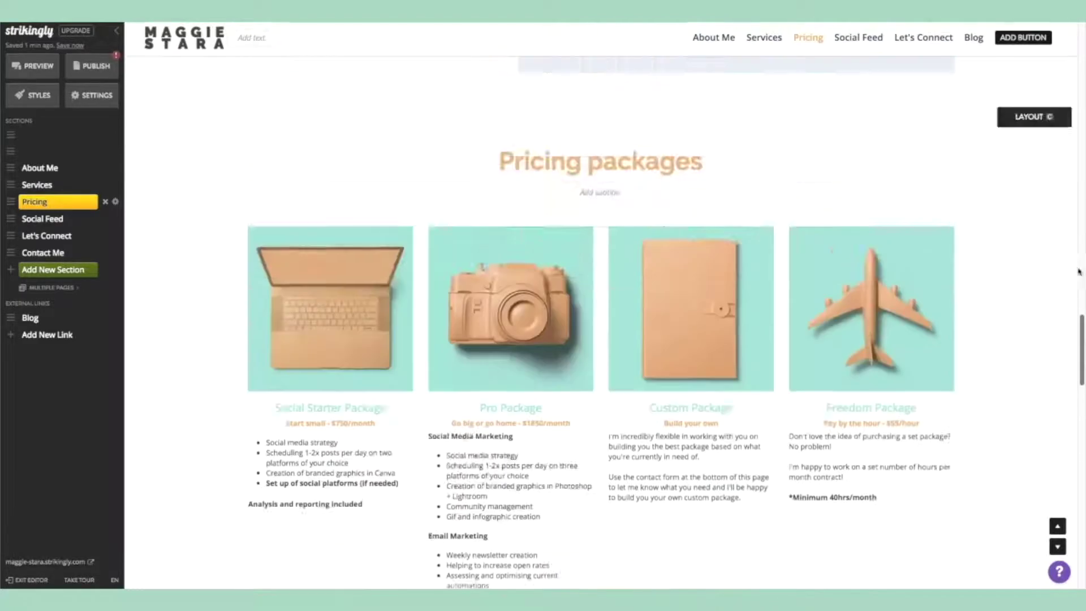
scroll(1079, 272, up, 20)
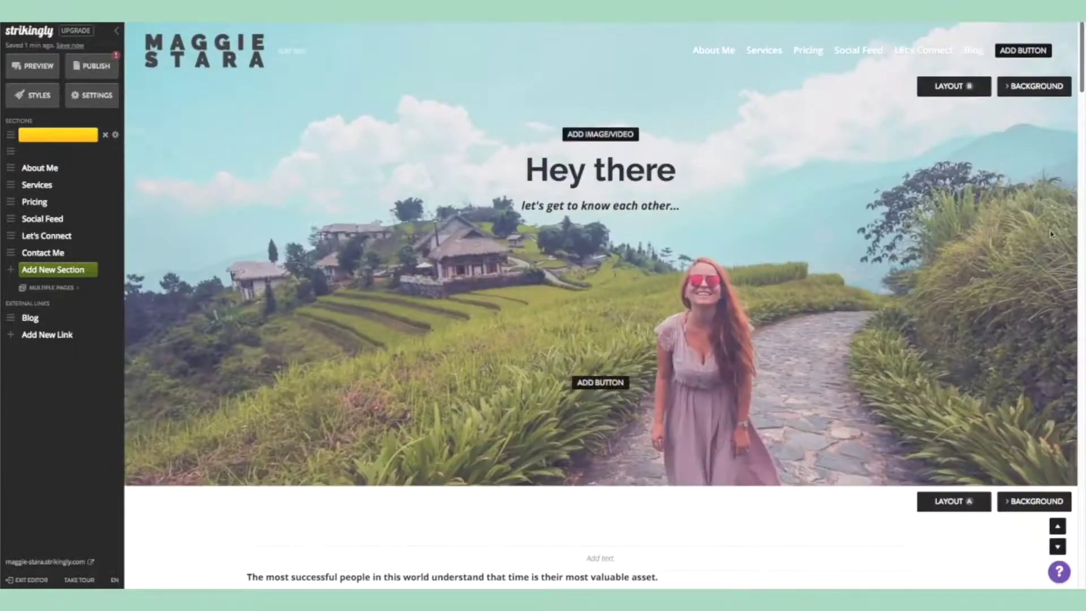
scroll(979, 320, down, 1)
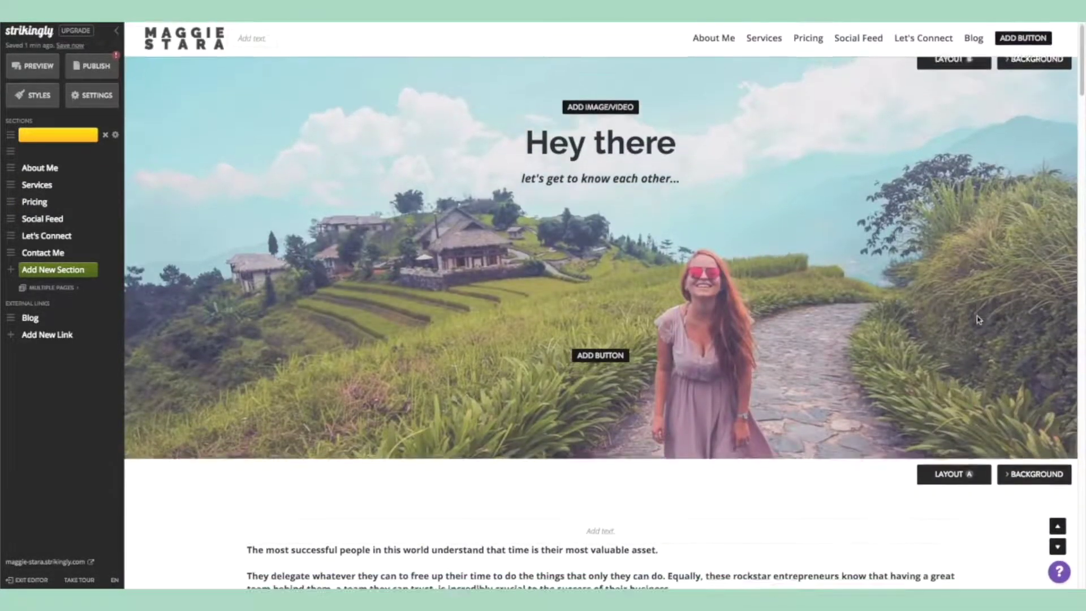
scroll(979, 319, down, 5)
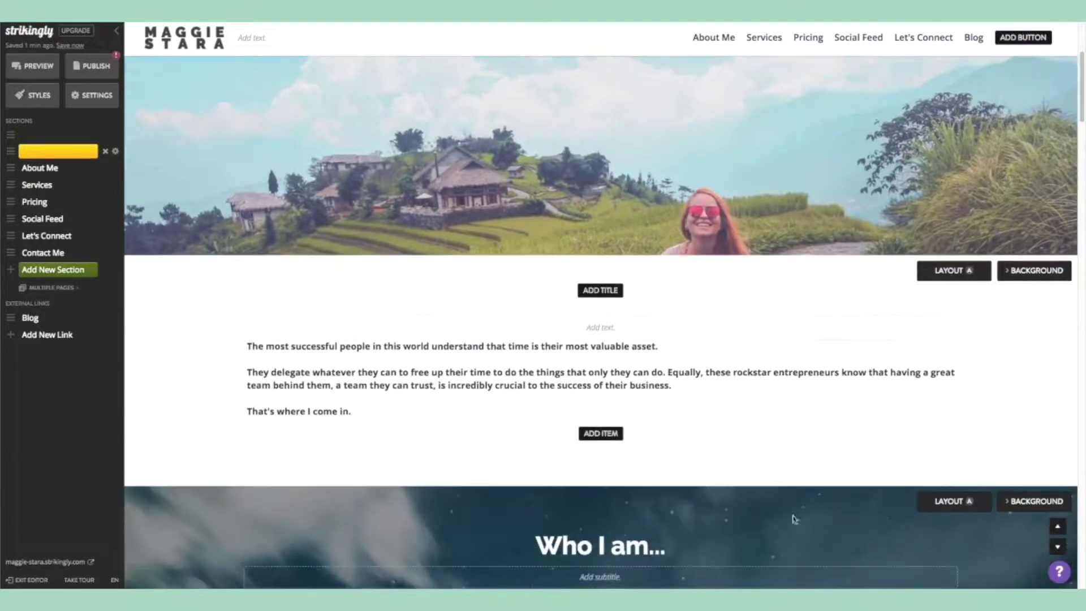
scroll(795, 519, down, 6)
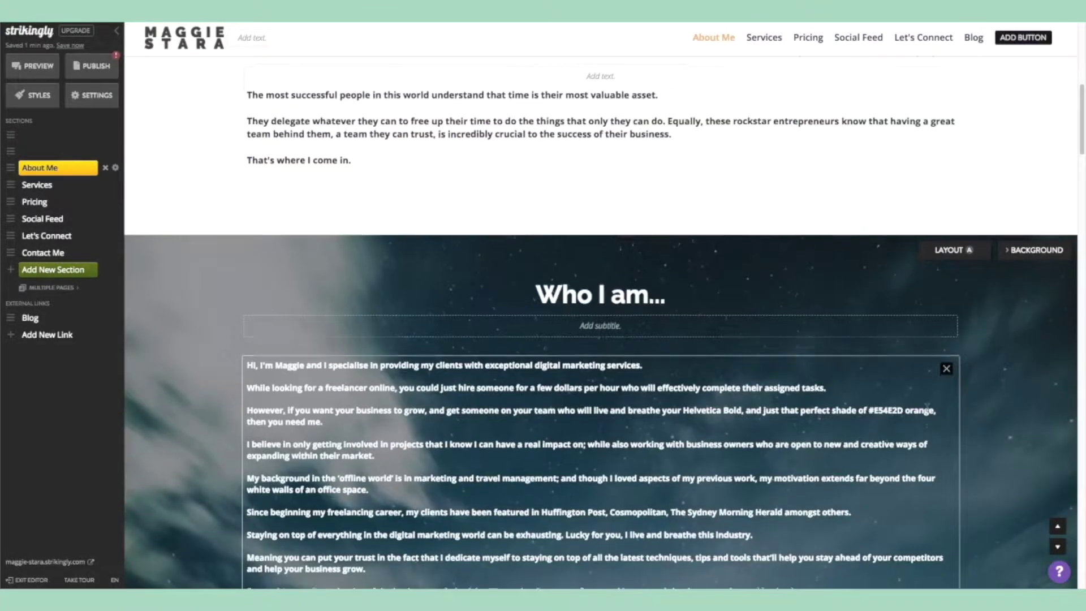
scroll(795, 379, down, 10)
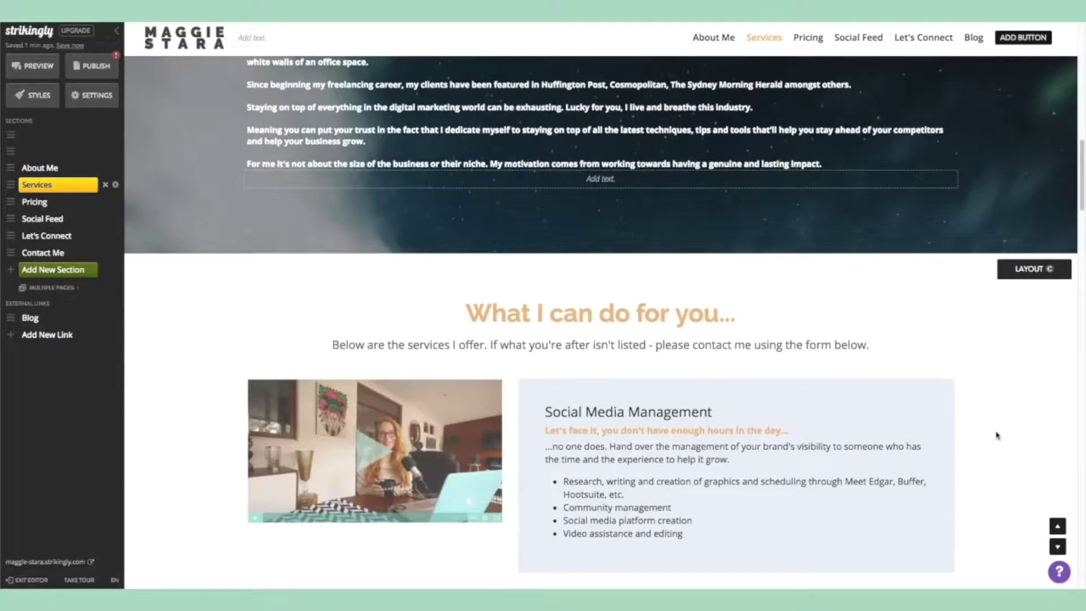
scroll(1001, 435, down, 1)
scroll(1007, 434, down, 3)
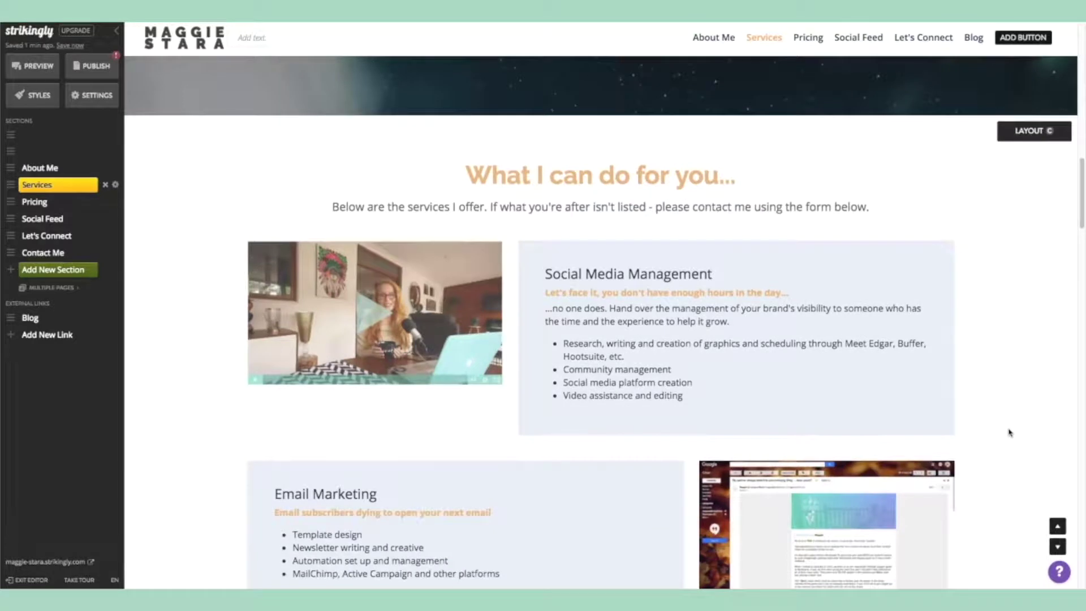
scroll(1010, 433, down, 1)
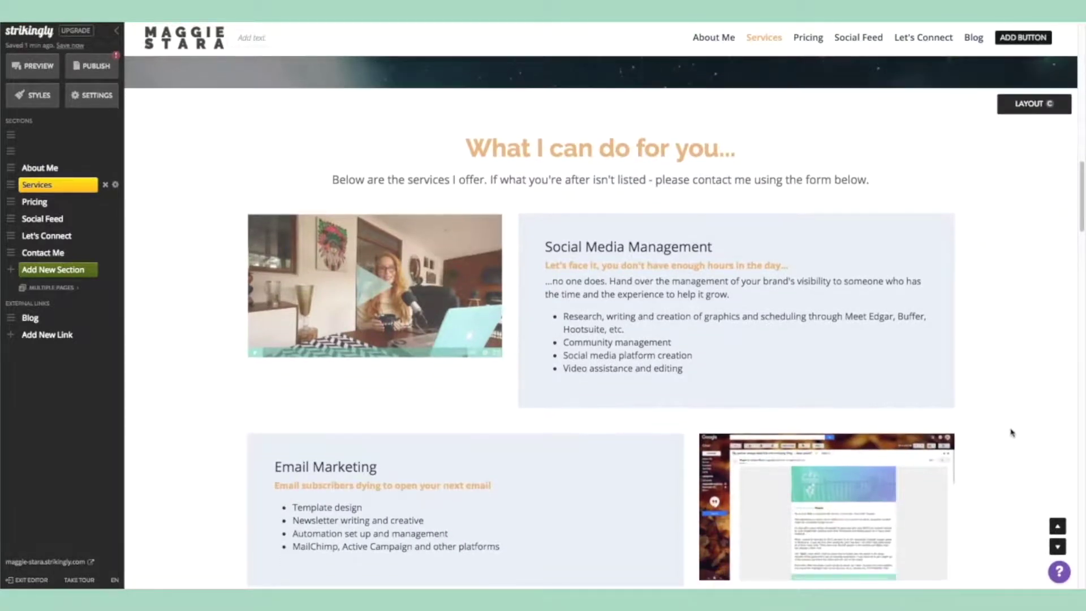
scroll(1011, 433, down, 1)
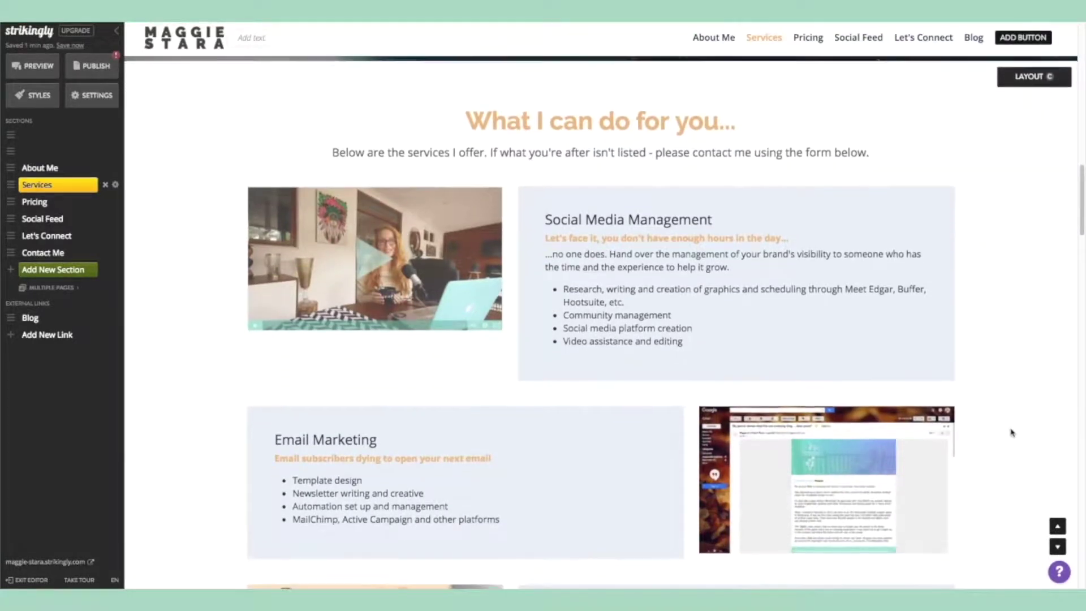
Examine the services section from Social Media Management through Email Marketing, Blog Management and Content Creation to Advertising.
scroll(1012, 433, down, 1)
scroll(1012, 433, down, 1)
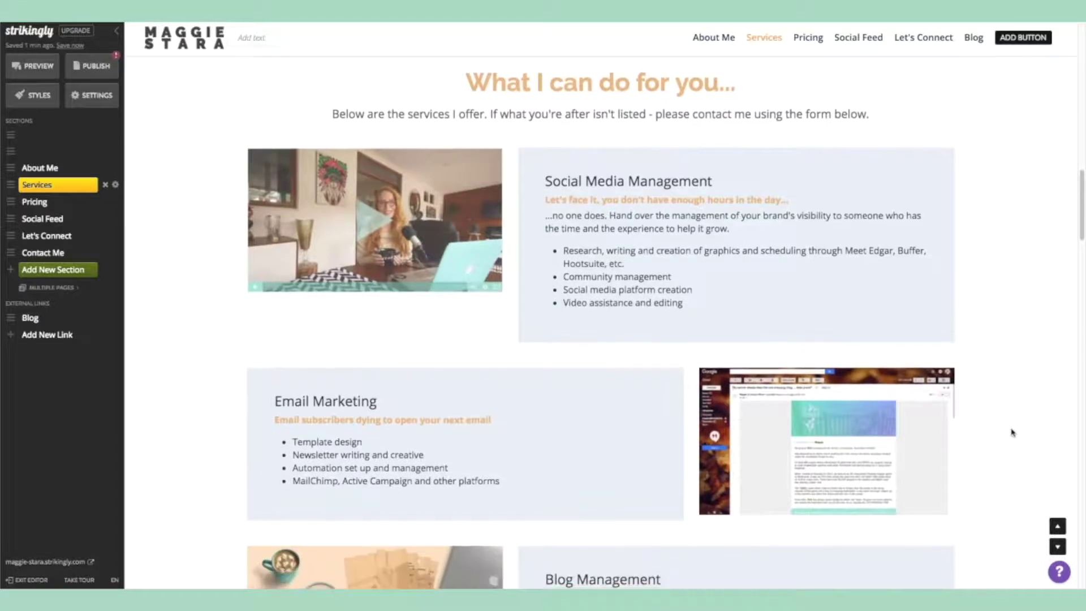
scroll(1012, 433, down, 4)
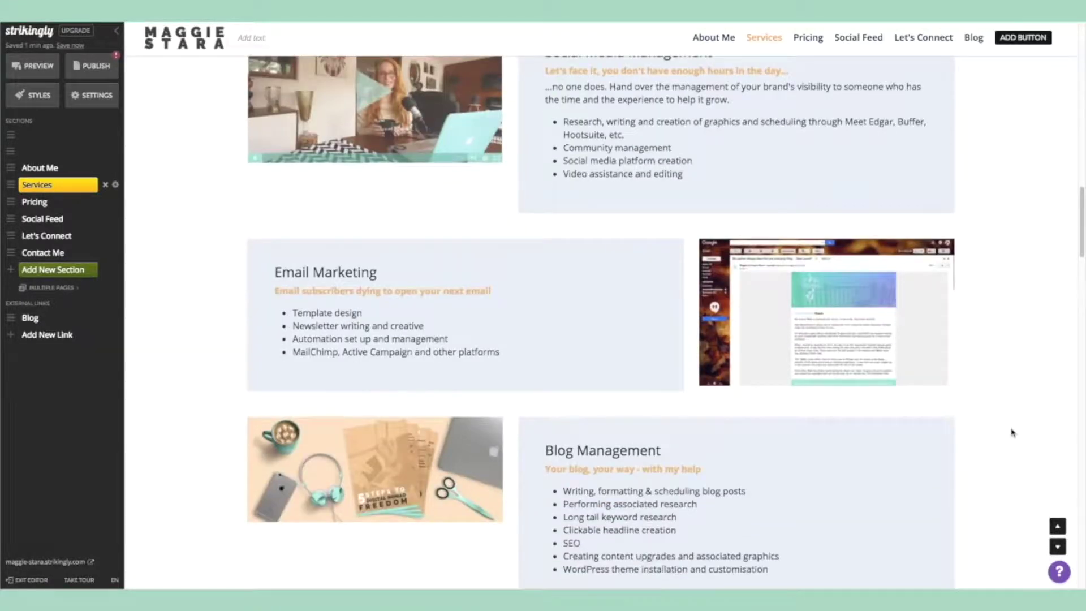
scroll(1013, 434, up, 1)
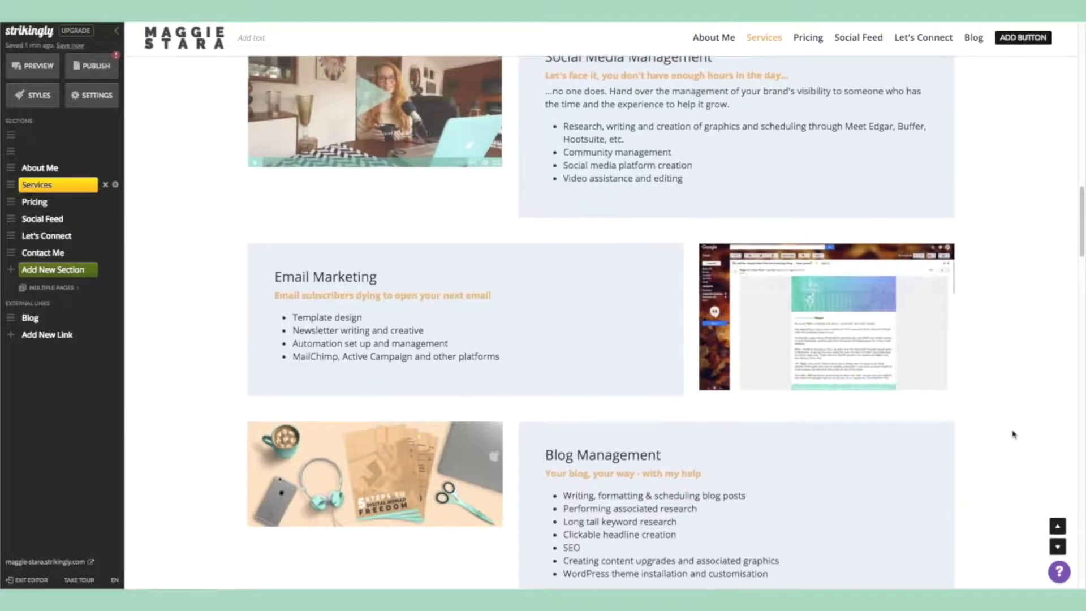
scroll(1013, 434, up, 1)
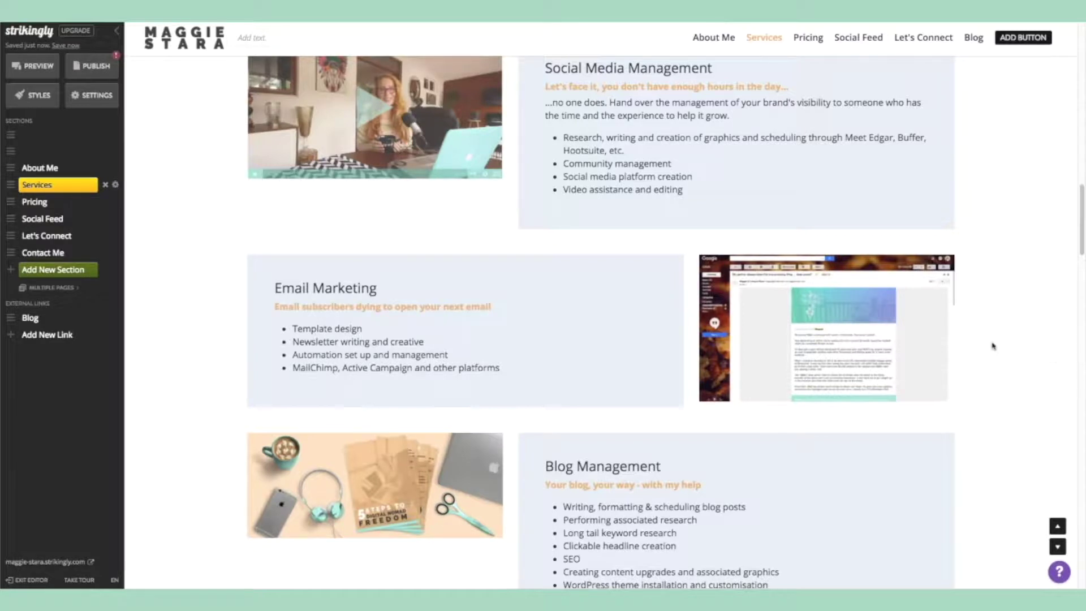
mouse_move(784, 347)
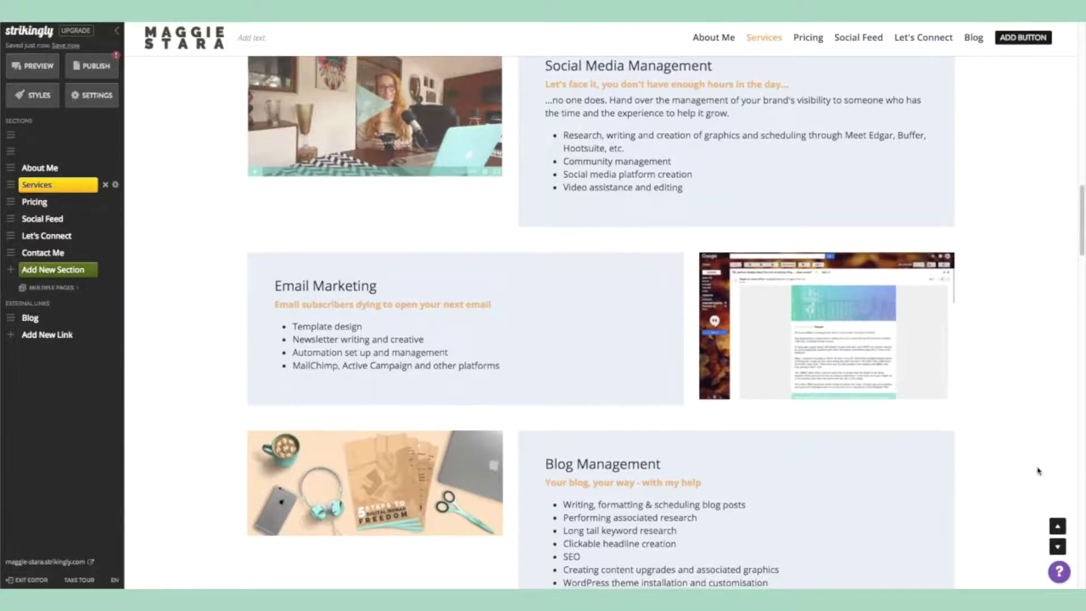
scroll(1039, 469, down, 3)
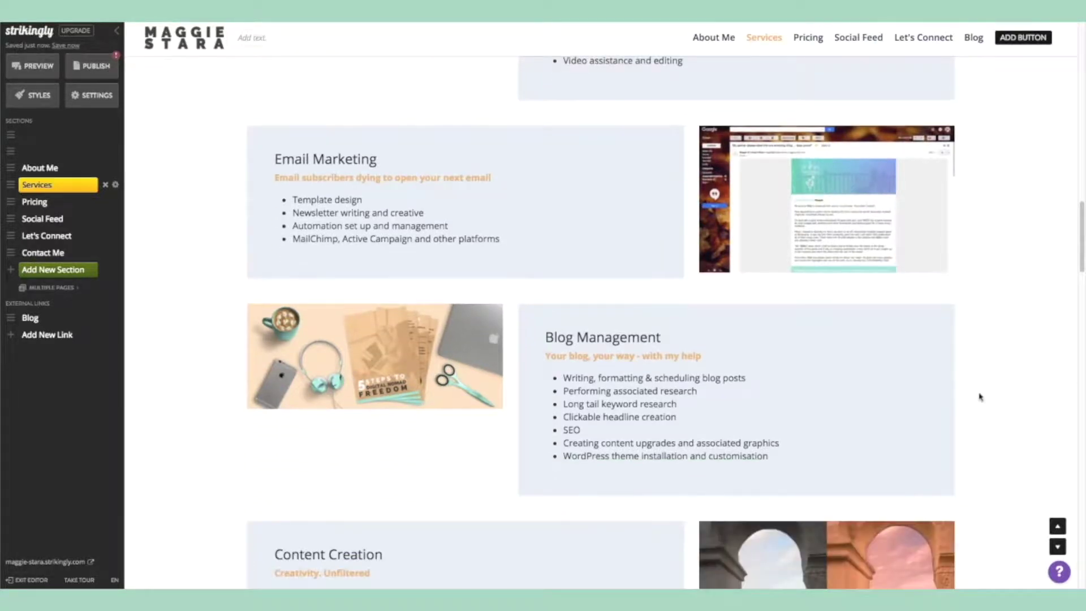
scroll(1005, 414, down, 1)
scroll(1004, 415, down, 5)
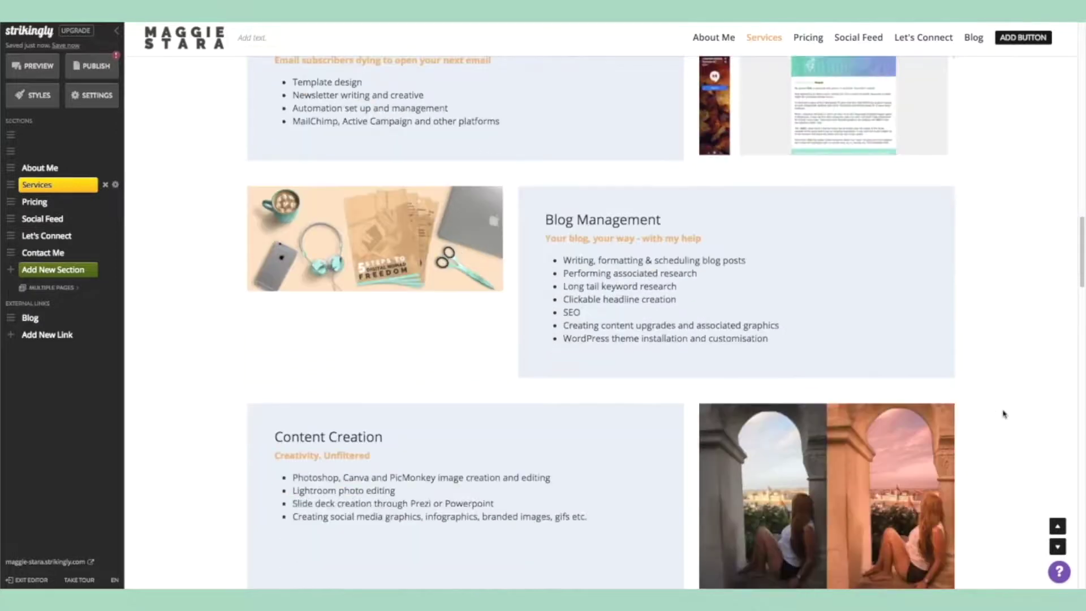
scroll(1005, 415, down, 2)
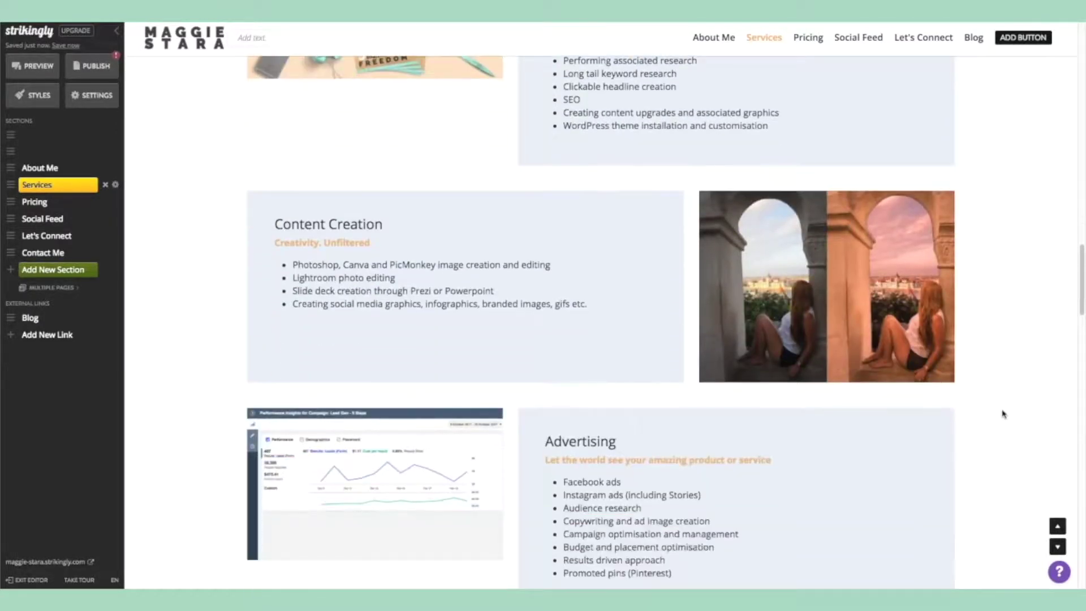
scroll(1004, 414, down, 8)
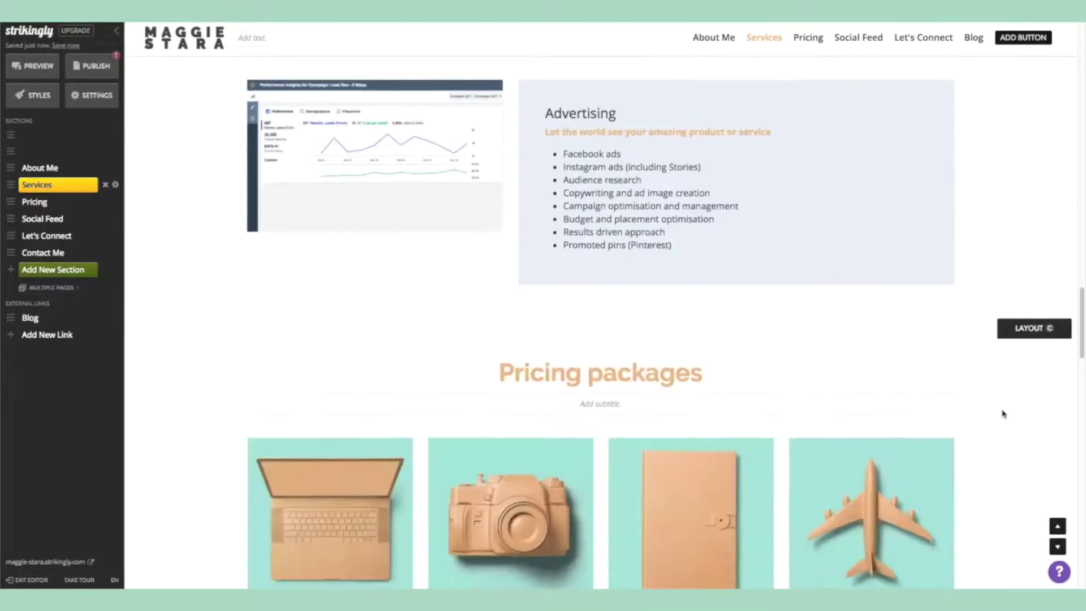
Review the four pricing packages, the Instagram grid in the Social feed section and the contact icons under Let's connect.
scroll(1004, 414, down, 5)
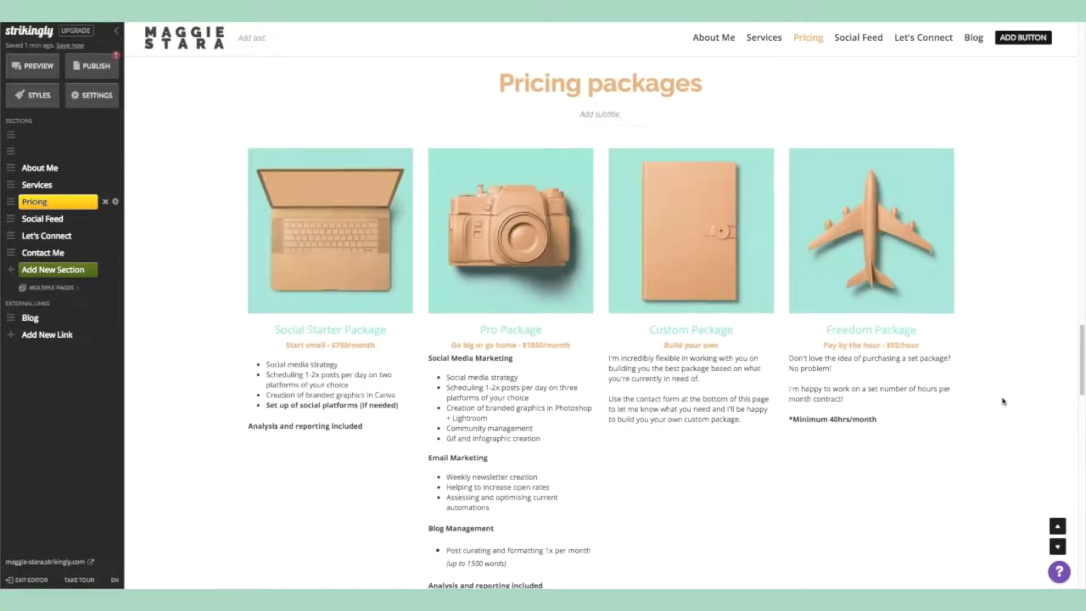
scroll(1003, 402, down, 1)
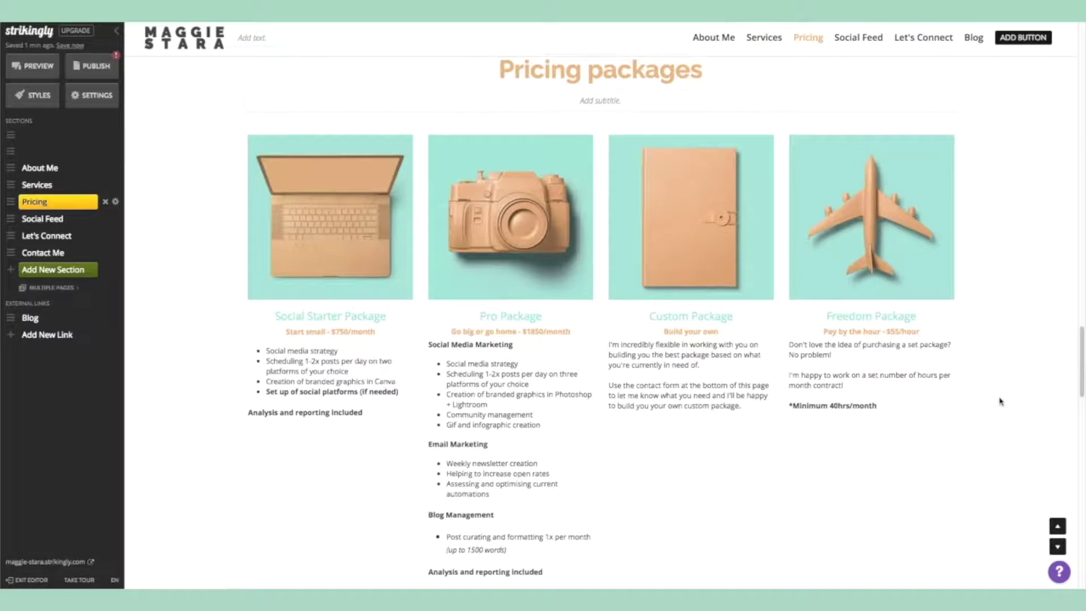
scroll(1002, 402, down, 1)
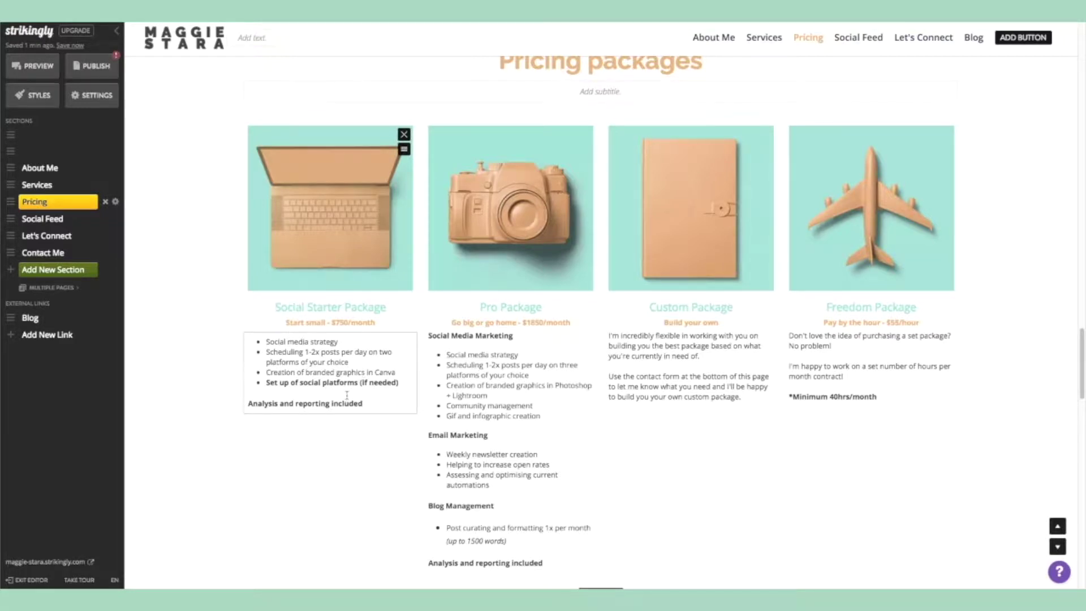
scroll(526, 396, down, 1)
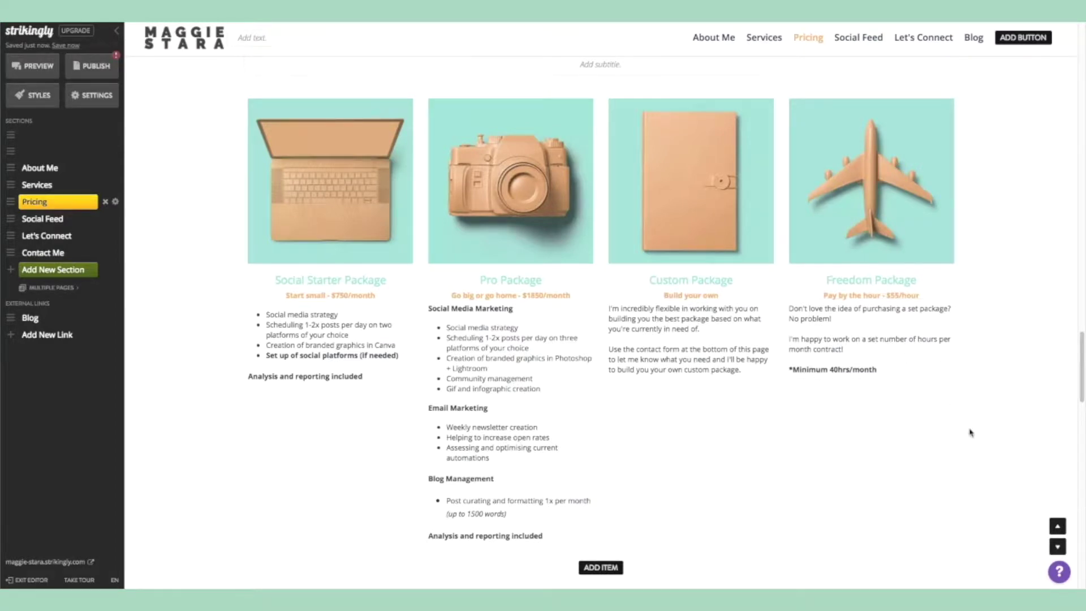
scroll(971, 433, down, 1)
scroll(970, 433, down, 7)
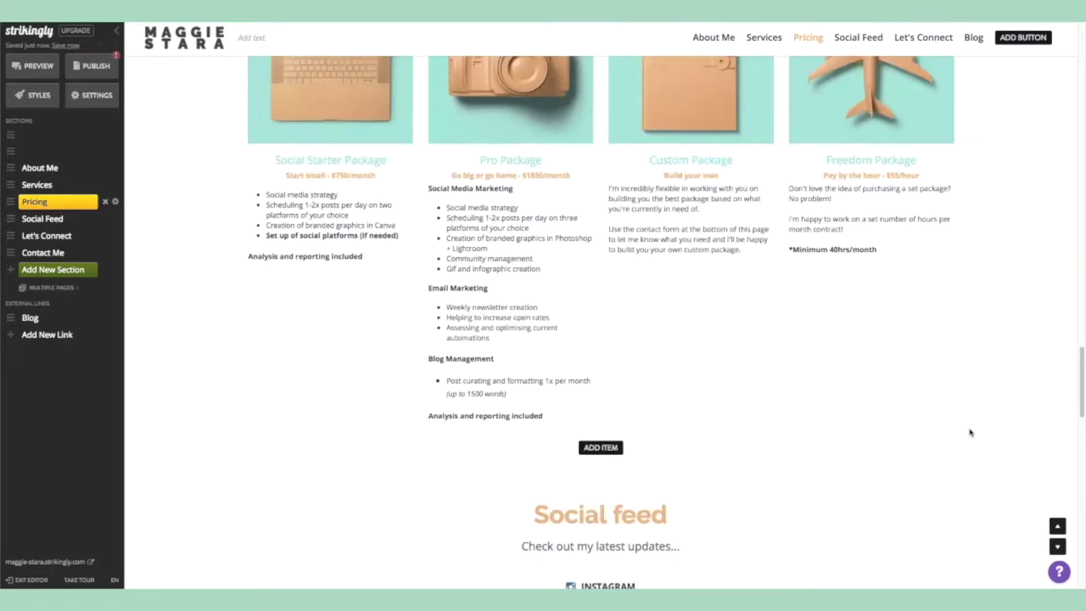
scroll(971, 432, down, 7)
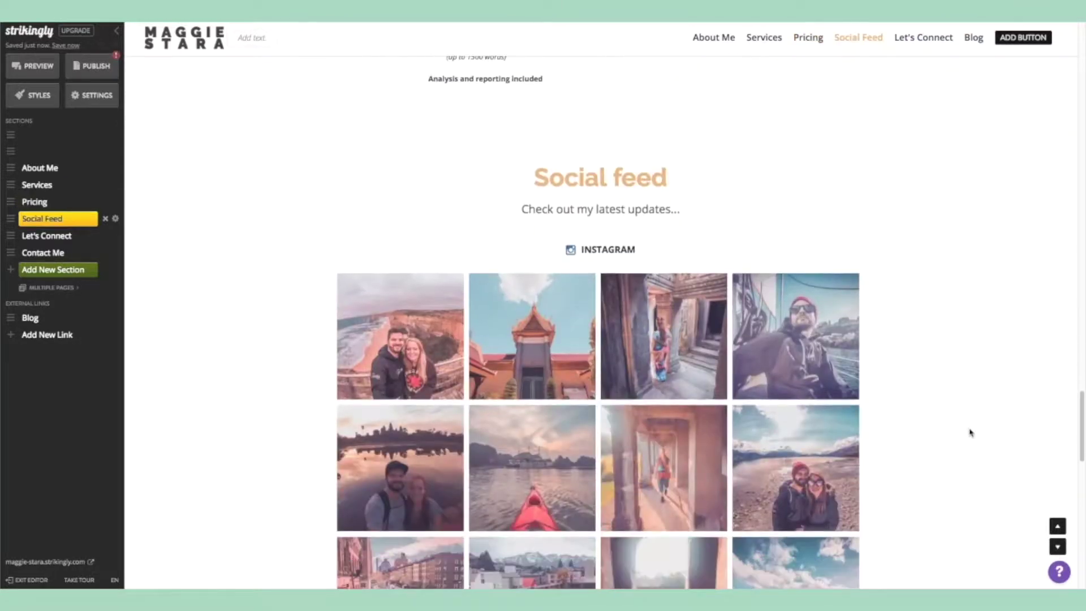
scroll(971, 433, down, 3)
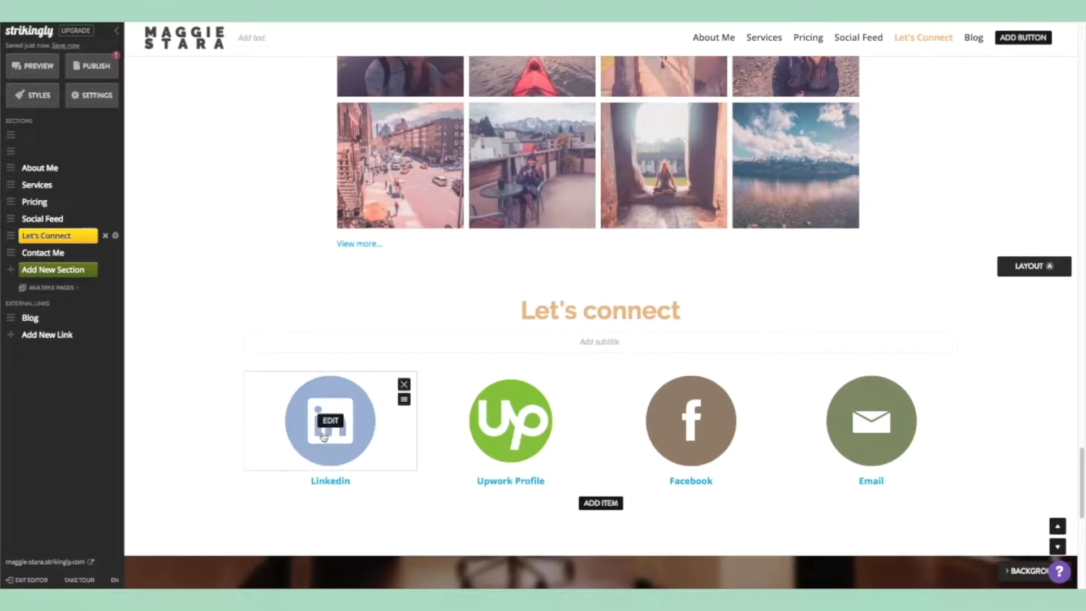
mouse_move(637, 431)
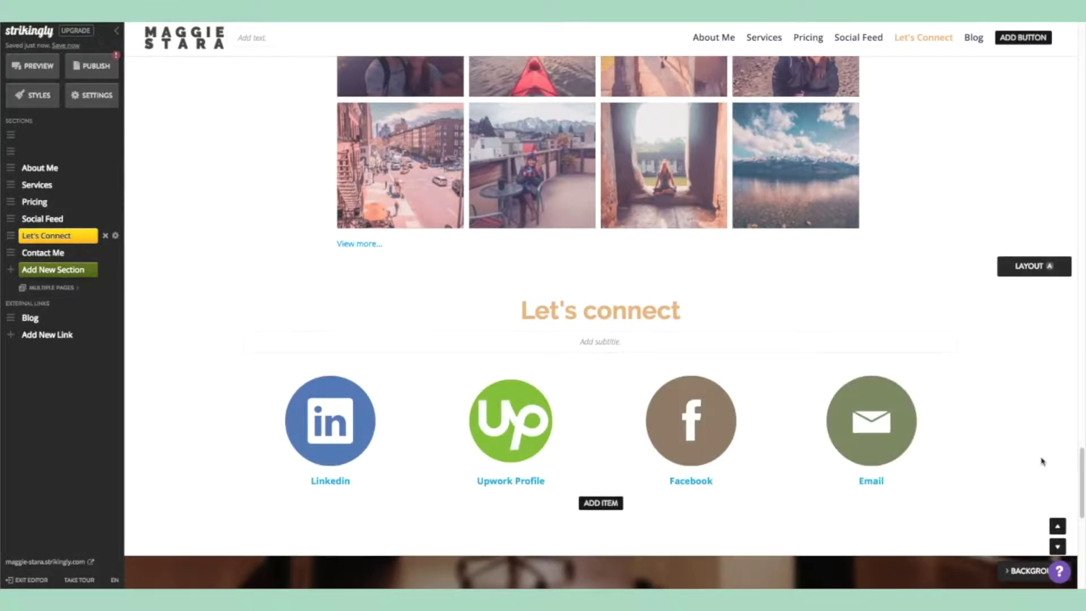
mouse_move(520, 456)
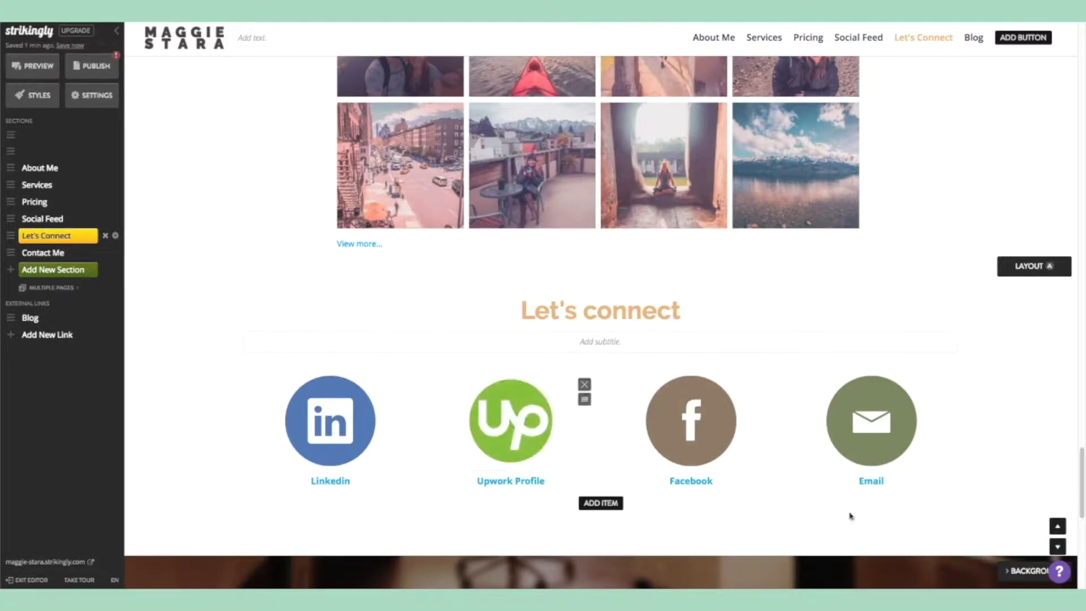
Inspect the Contact me form's field and submission message settings, and leave them without saving.
scroll(892, 504, down, 5)
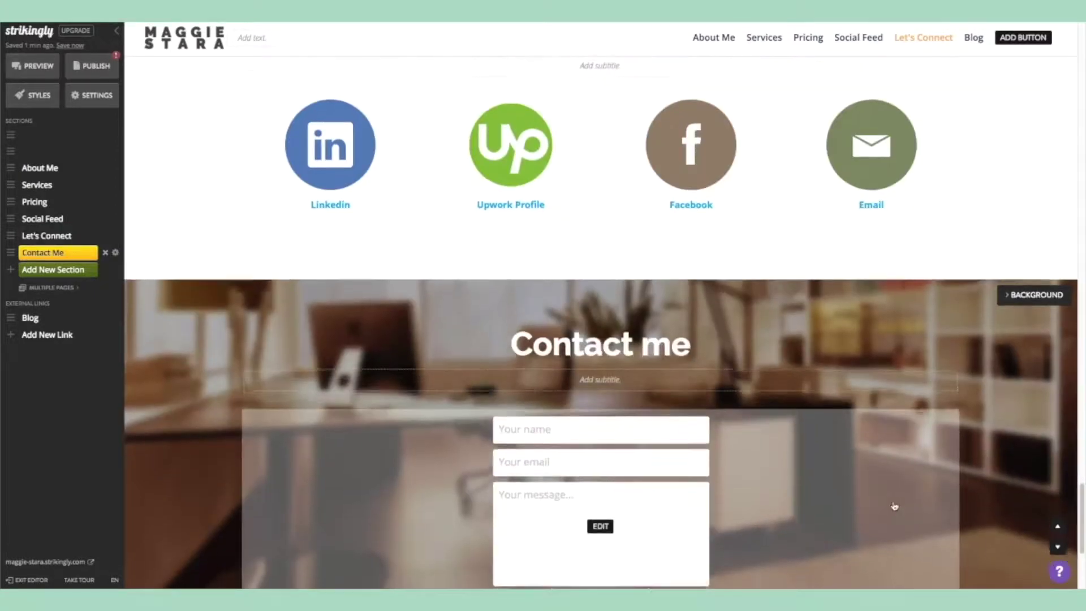
scroll(893, 504, down, 4)
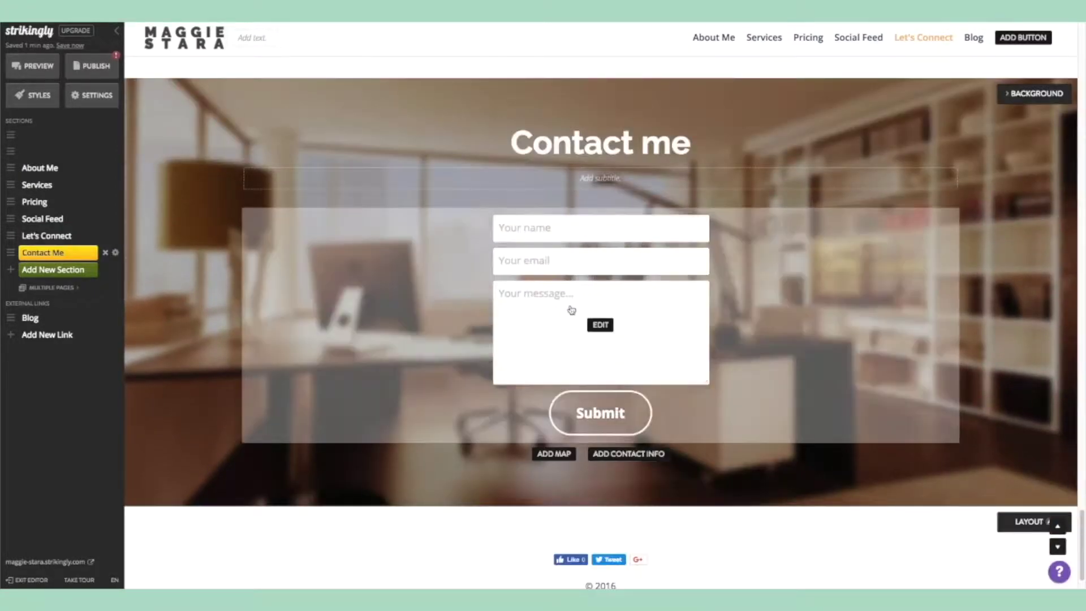
click(601, 325)
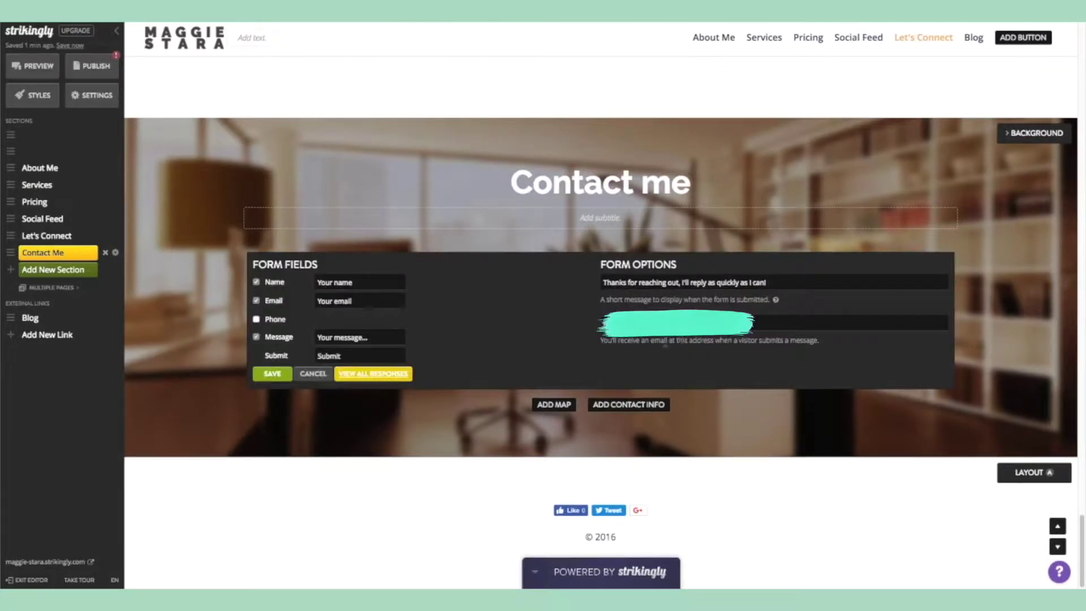
click(310, 375)
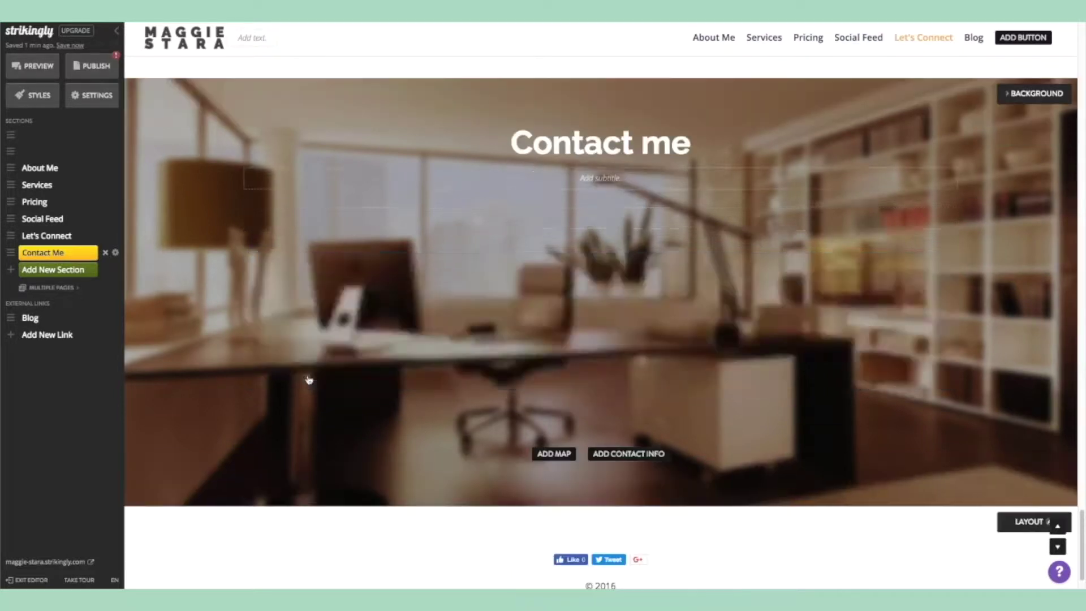
mouse_move(463, 272)
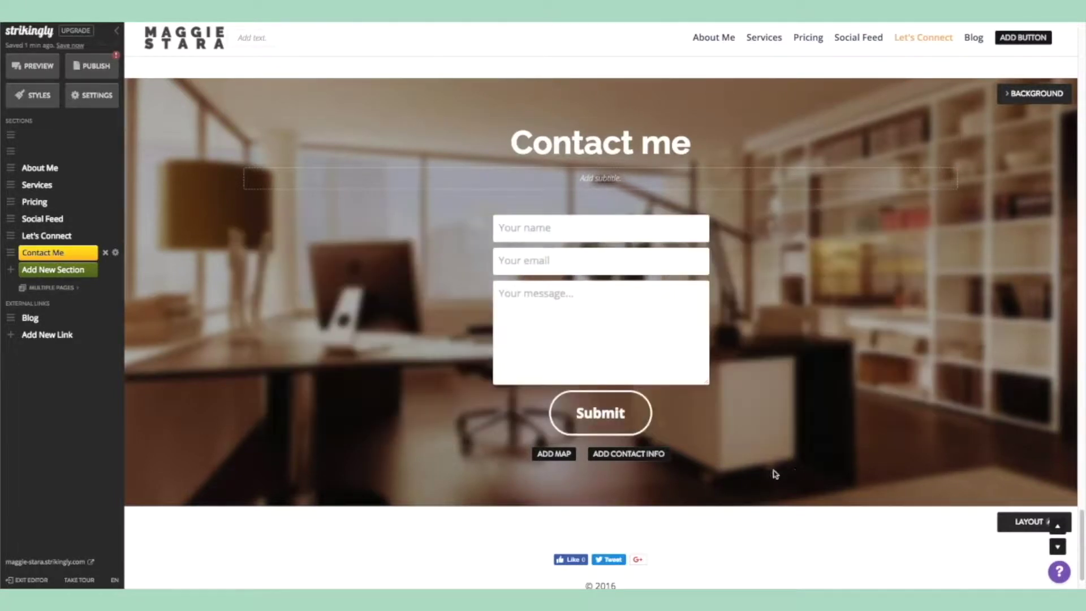
mouse_move(721, 300)
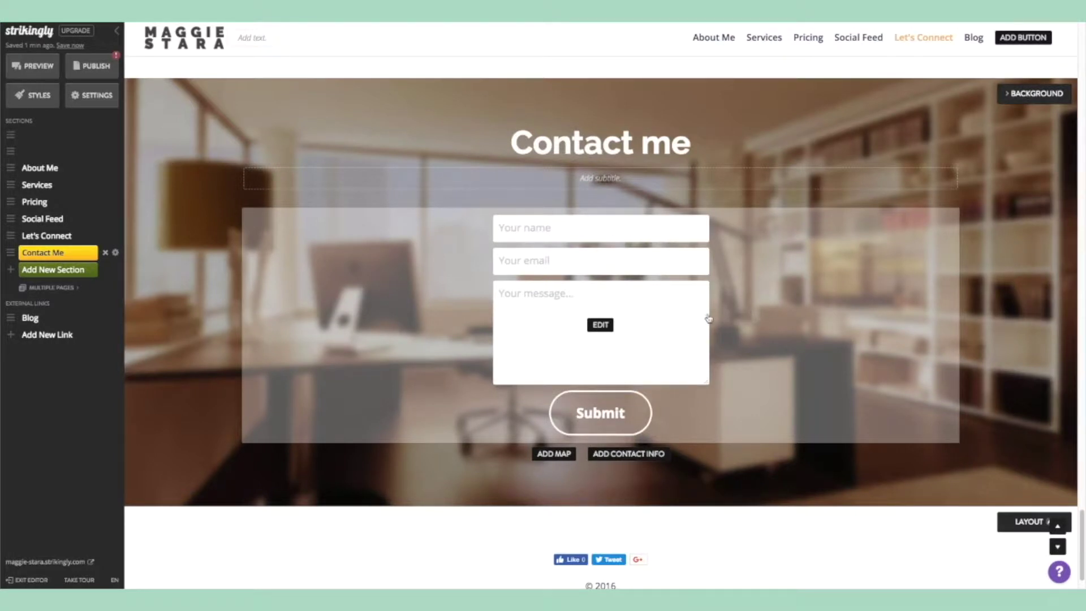
Try adding a second external link named Medium to the site navigation, and delete it.
scroll(748, 325, up, 1)
scroll(748, 327, up, 8)
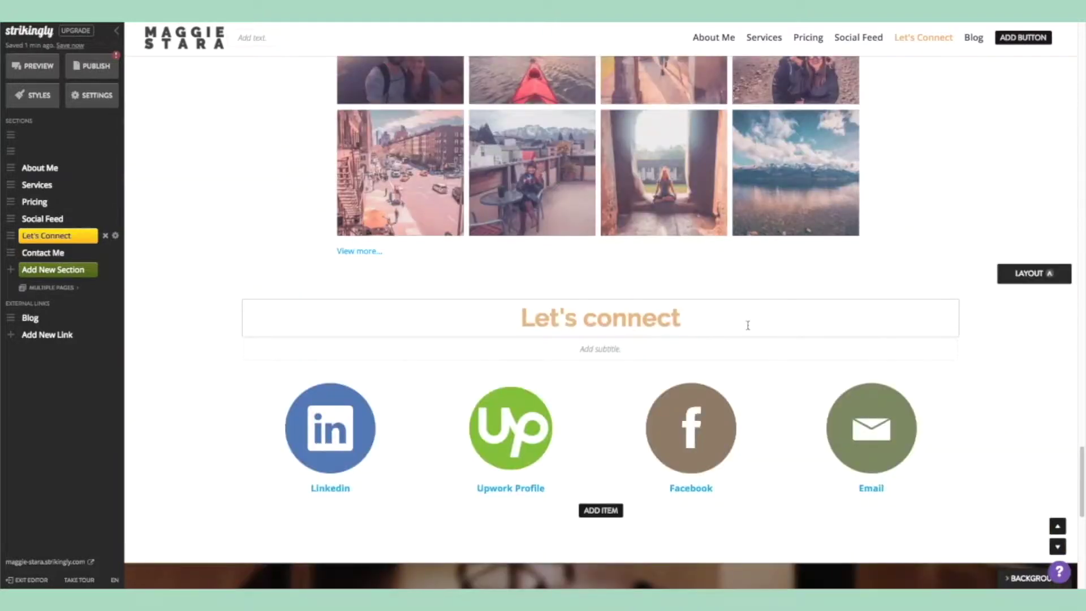
drag(1081, 453, 1078, 31)
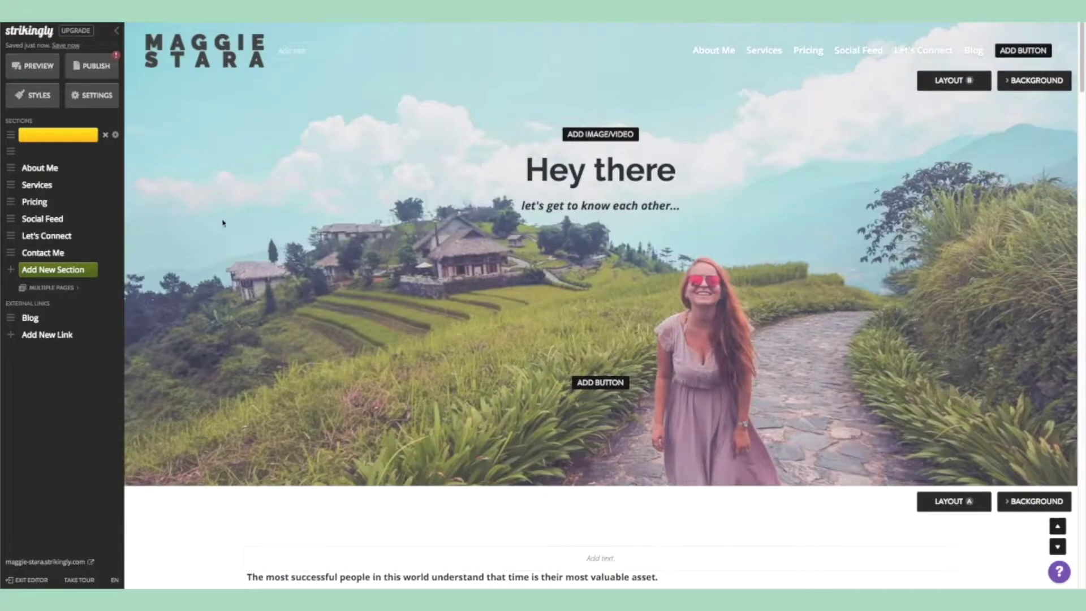
click(48, 340)
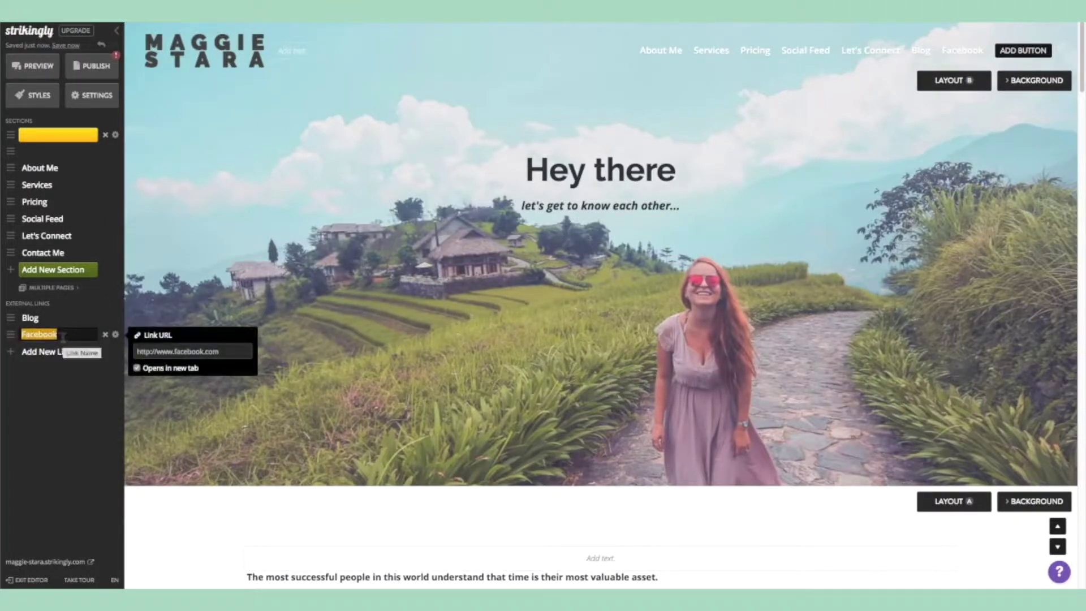
text(Medium)
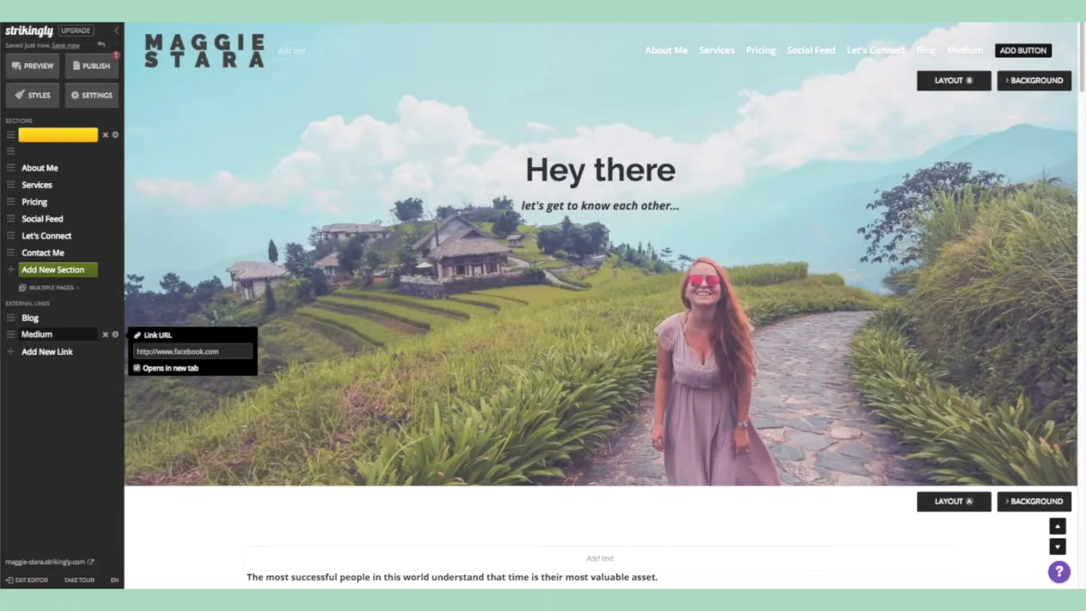
text( potf)
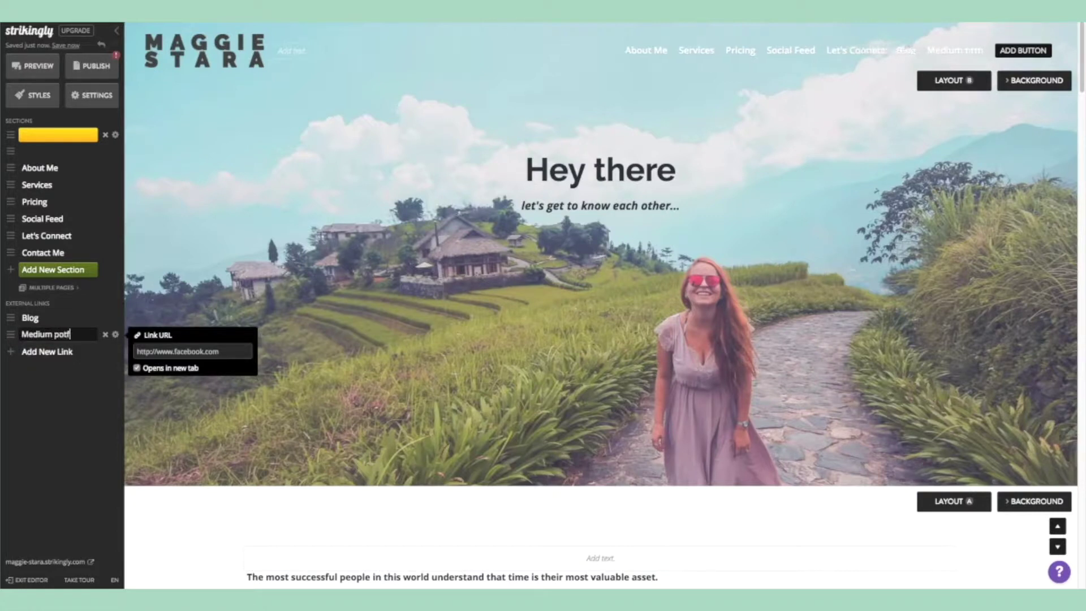
key(BackSpace)
key(BackSpace)
key(BackSpace)
key(BackSpace)
key(BackSpace)
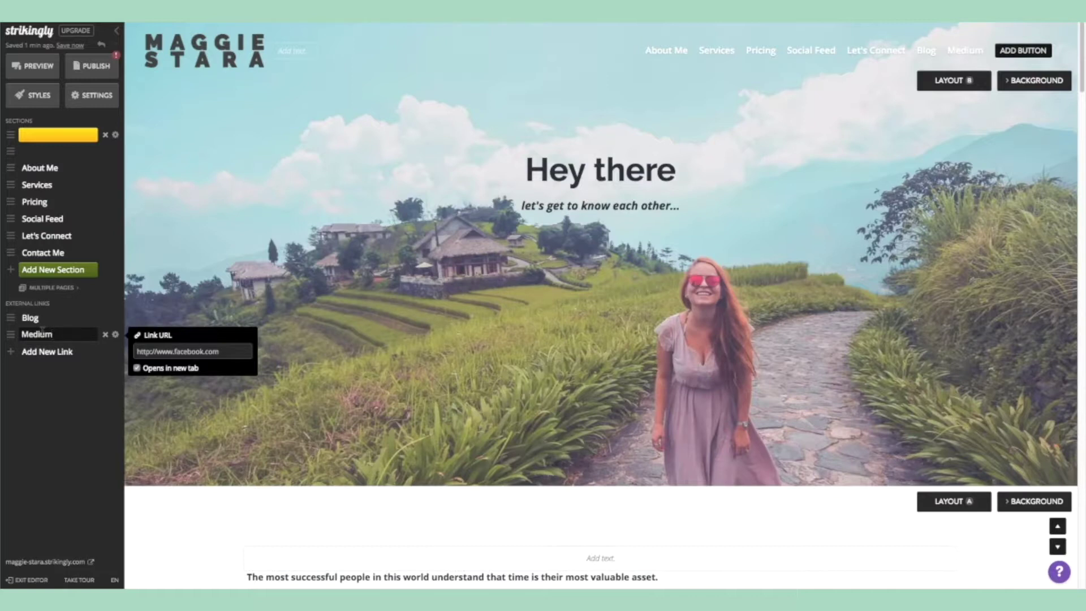
click(106, 336)
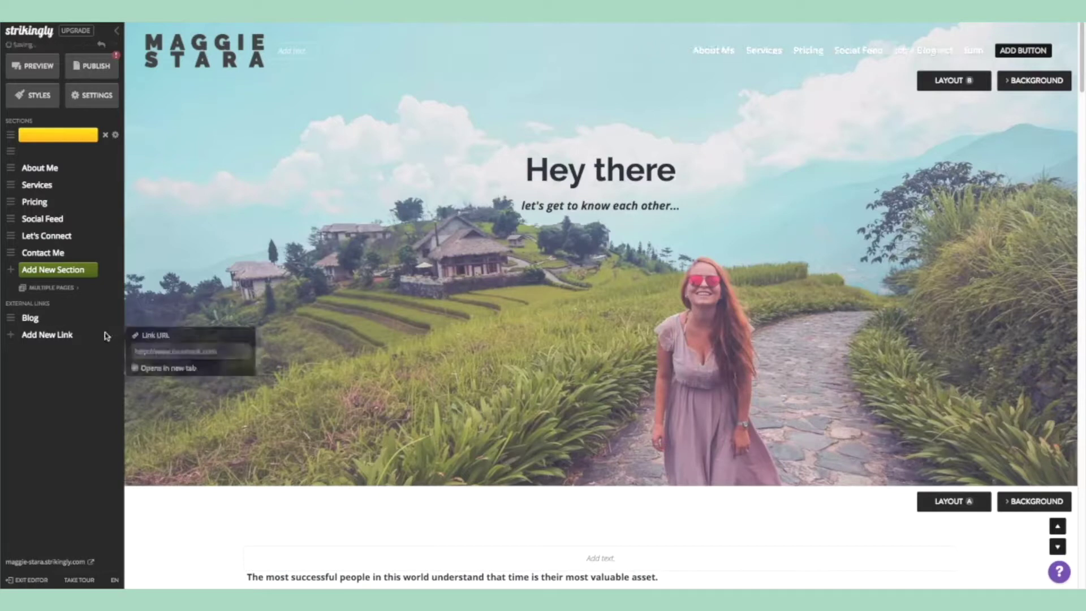
Publish the site and review its desktop preview from the header image down to the Who I am section.
click(94, 68)
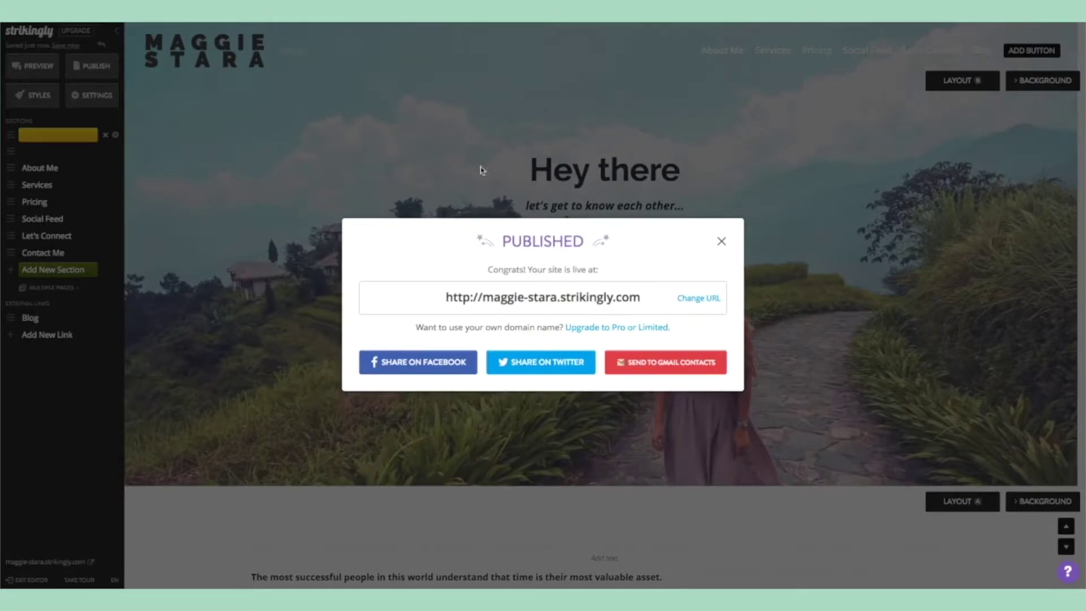
click(722, 243)
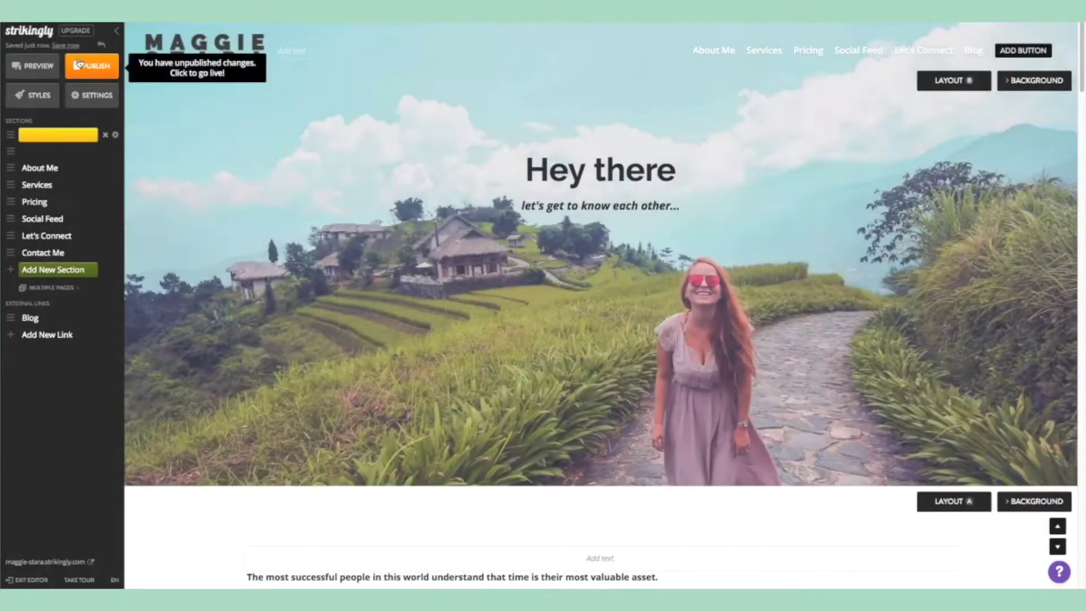
click(39, 74)
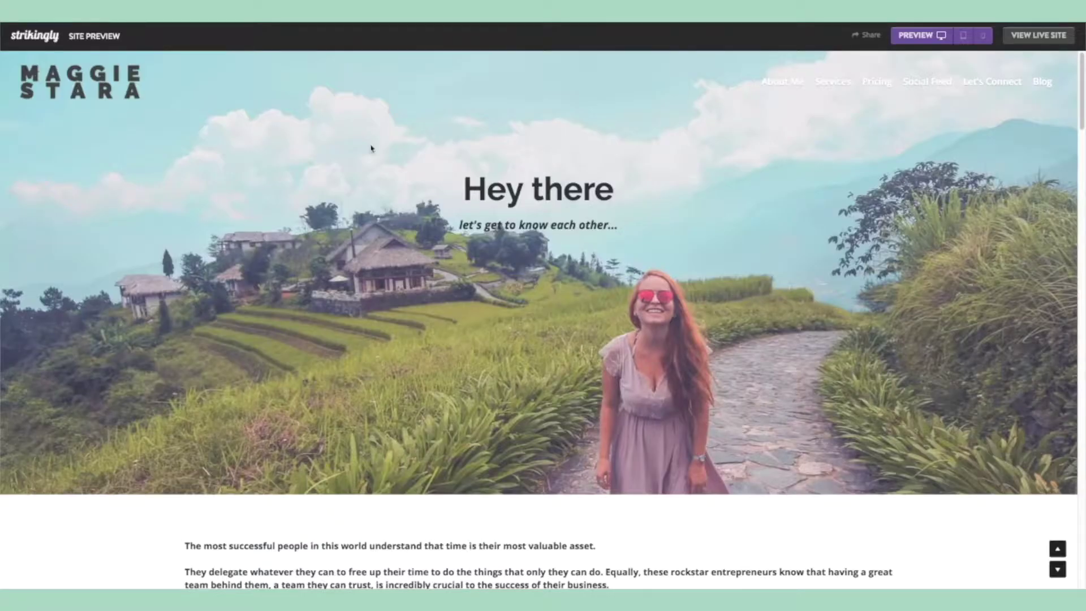
scroll(827, 225, down, 6)
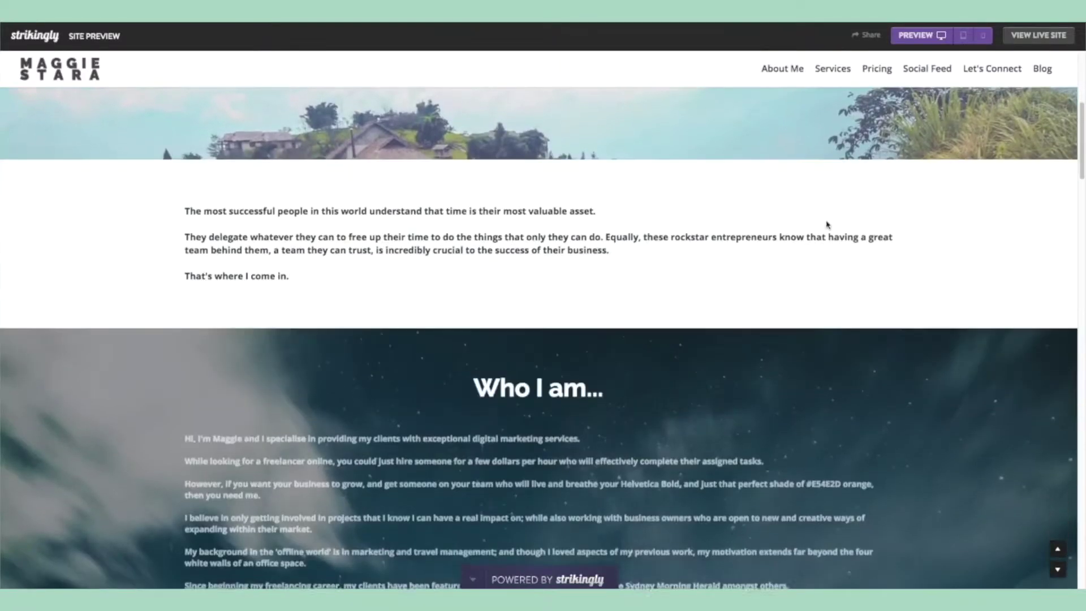
Review the site's tablet preview from the header image down to the What I can do for you section.
click(963, 36)
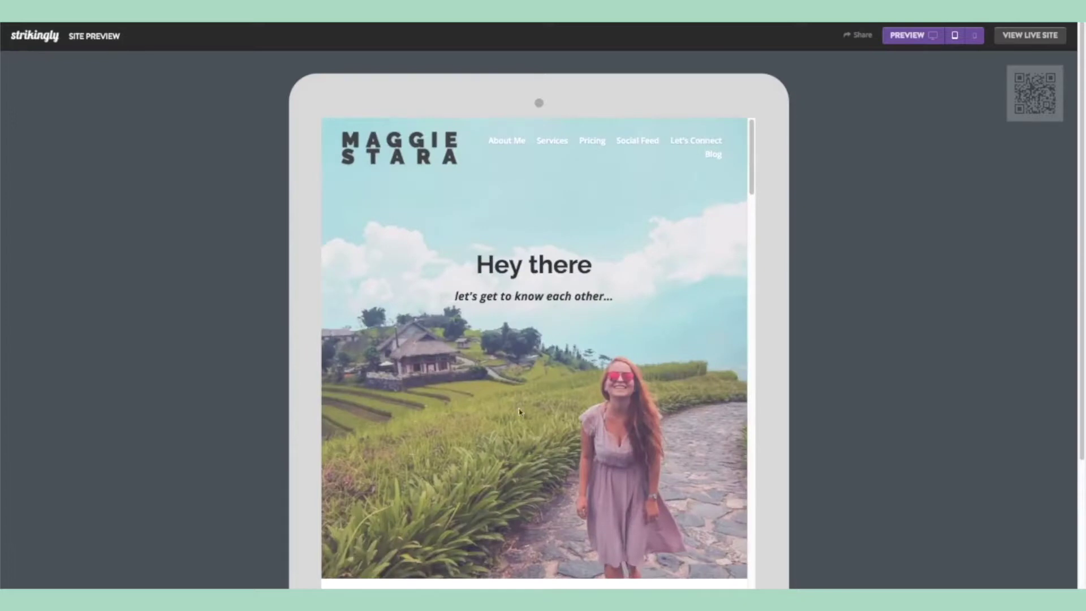
scroll(599, 390, down, 10)
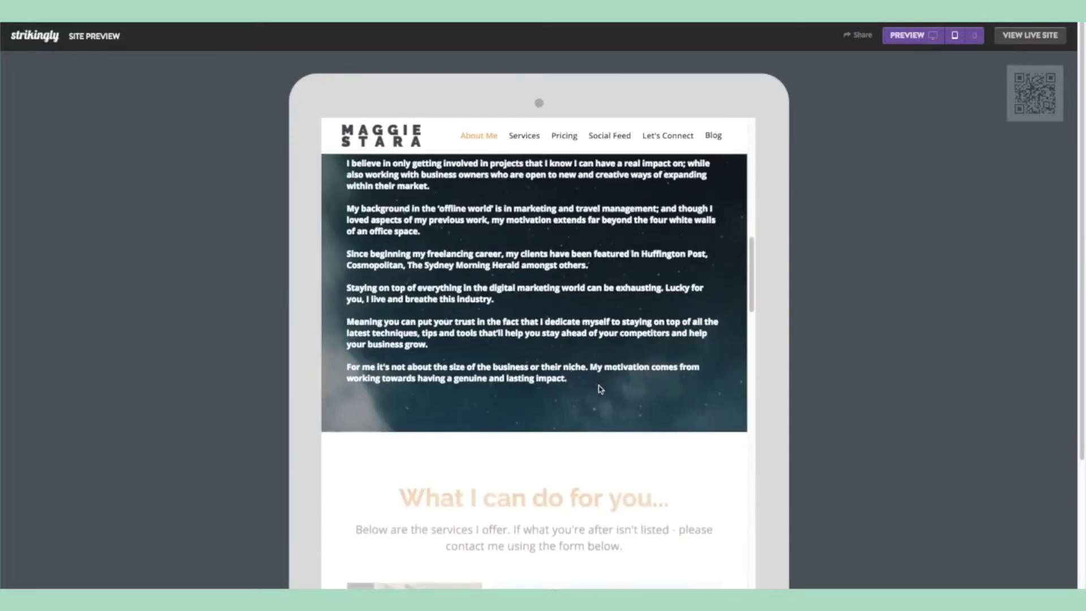
scroll(601, 389, down, 5)
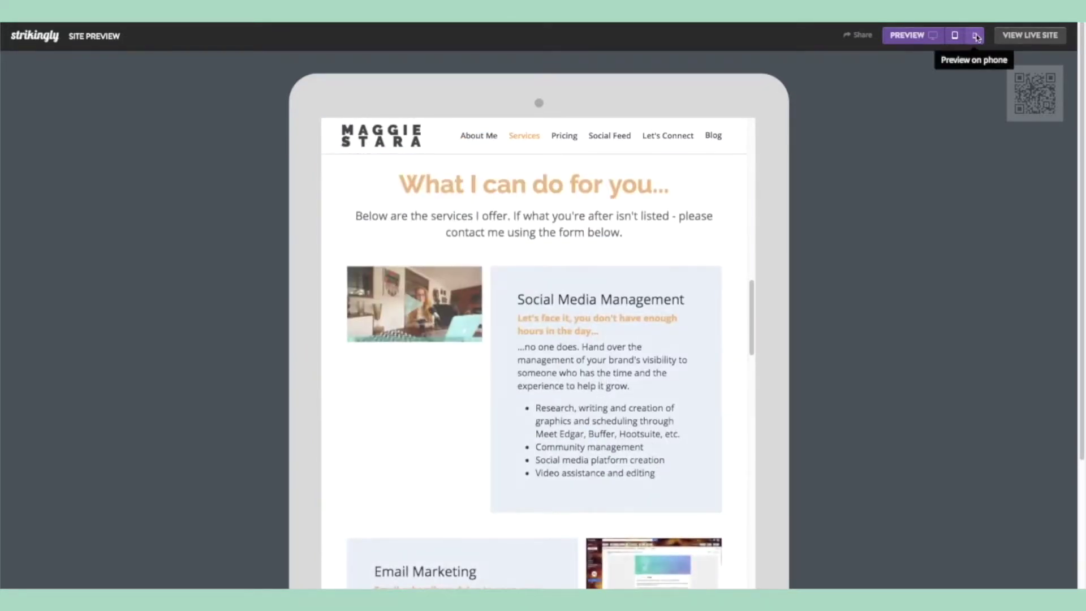
Check the service blocks from Social Media Management to Blog Management in the phone preview, and return to the desktop view.
click(977, 37)
scroll(589, 383, down, 1)
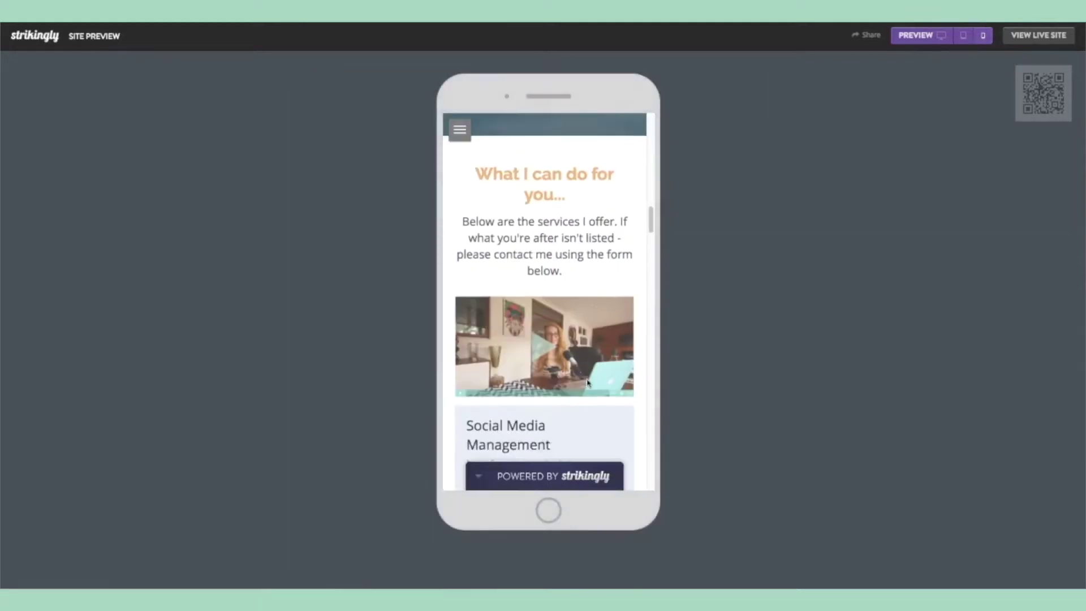
scroll(587, 383, down, 8)
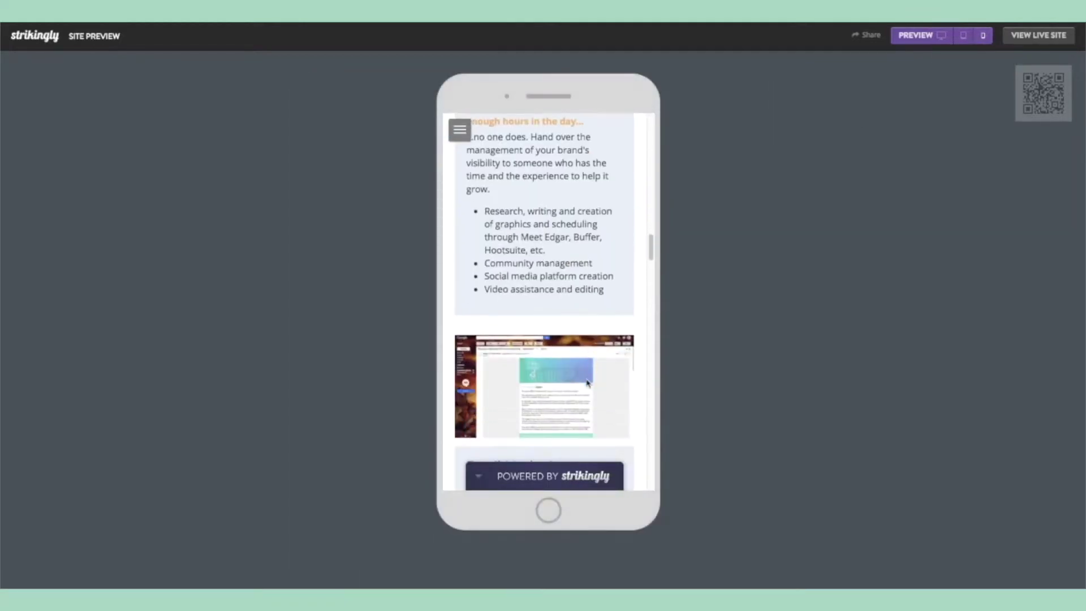
scroll(587, 383, down, 10)
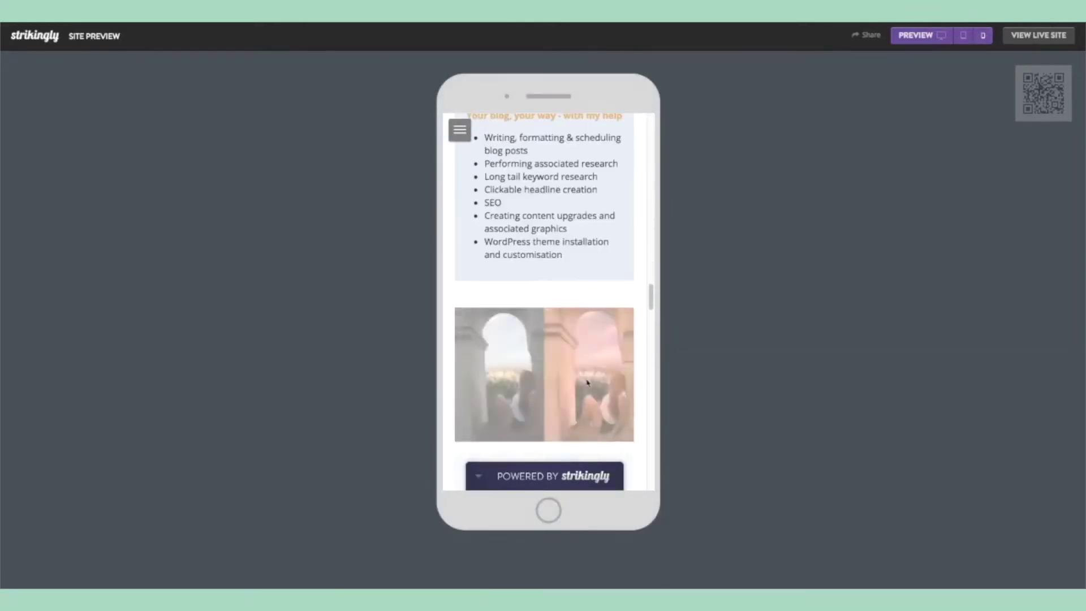
scroll(588, 383, down, 3)
scroll(587, 383, up, 5)
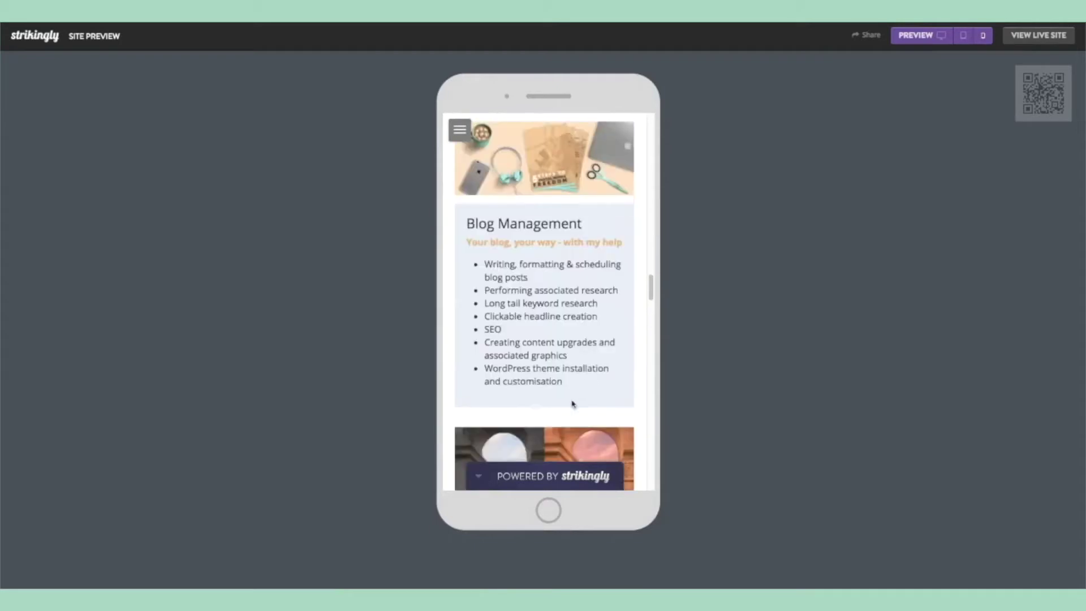
scroll(572, 395, up, 4)
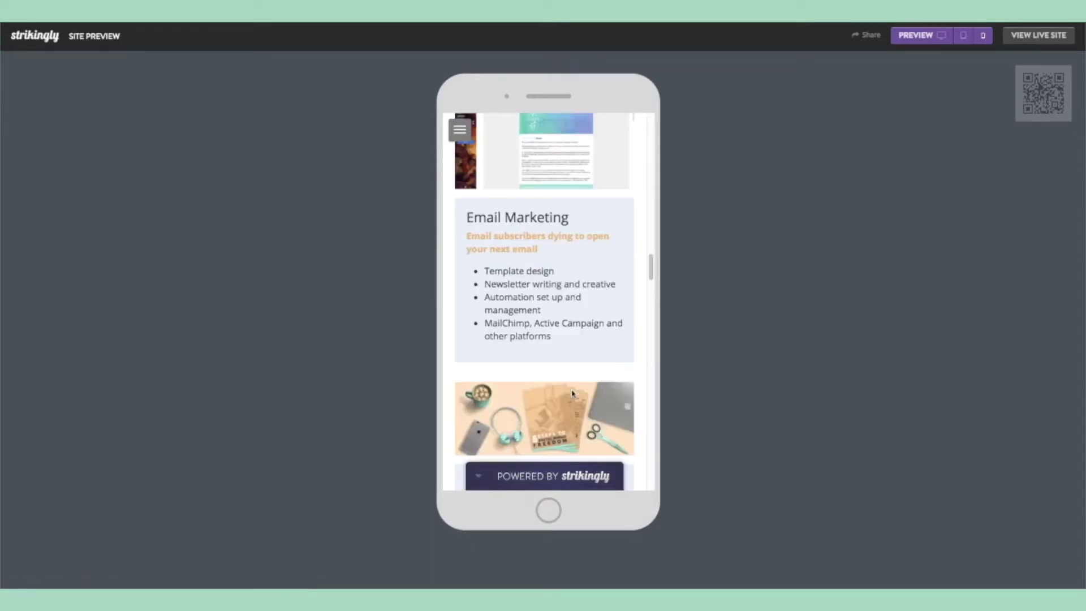
scroll(572, 395, up, 4)
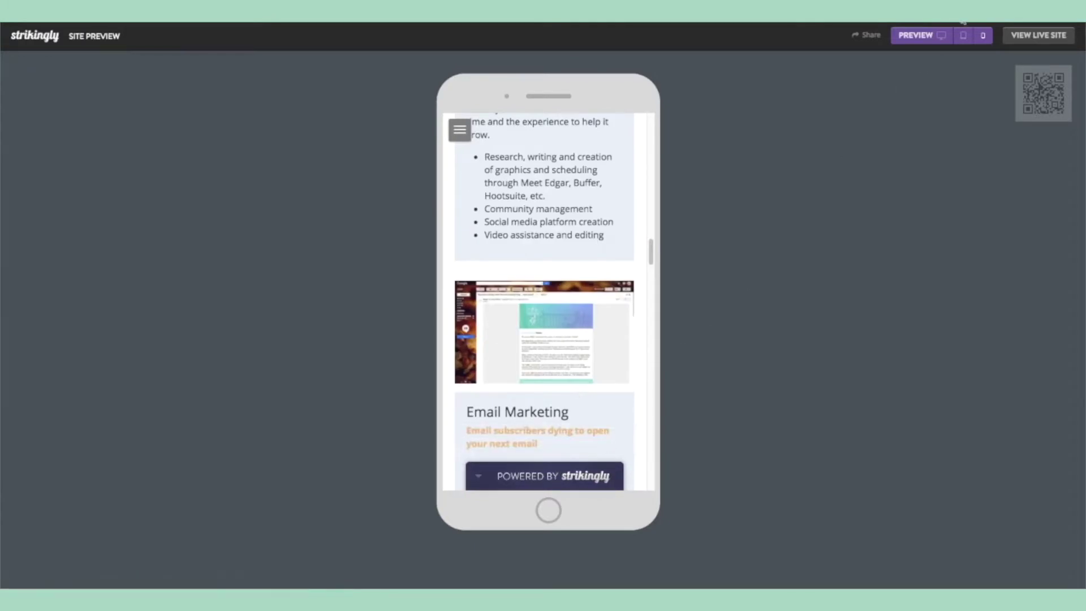
click(942, 35)
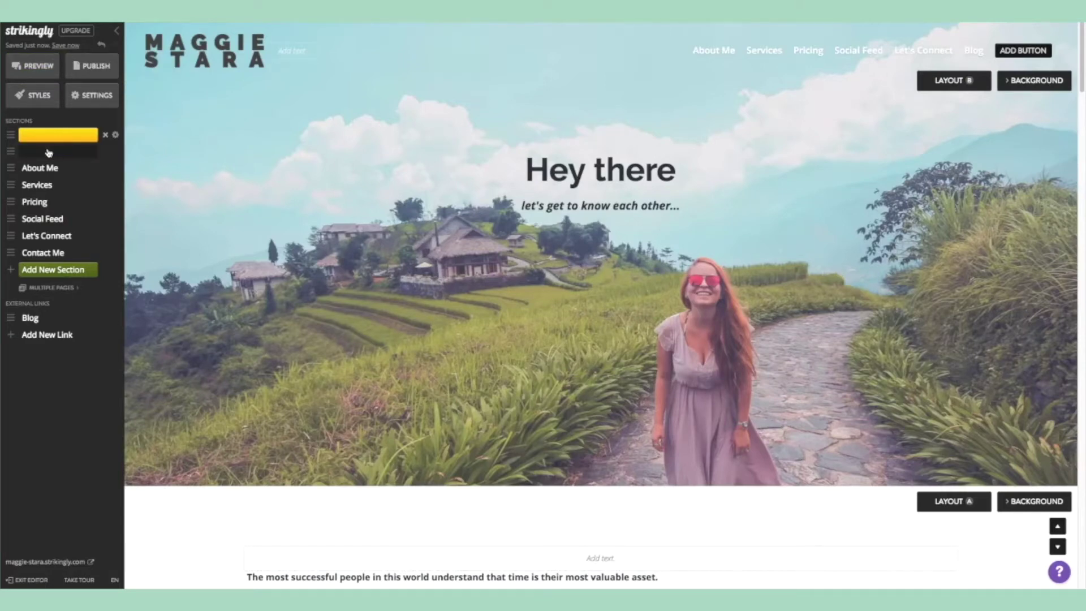
Inspect the site's basic information and domain settings from the editor, and close them without changes.
click(89, 102)
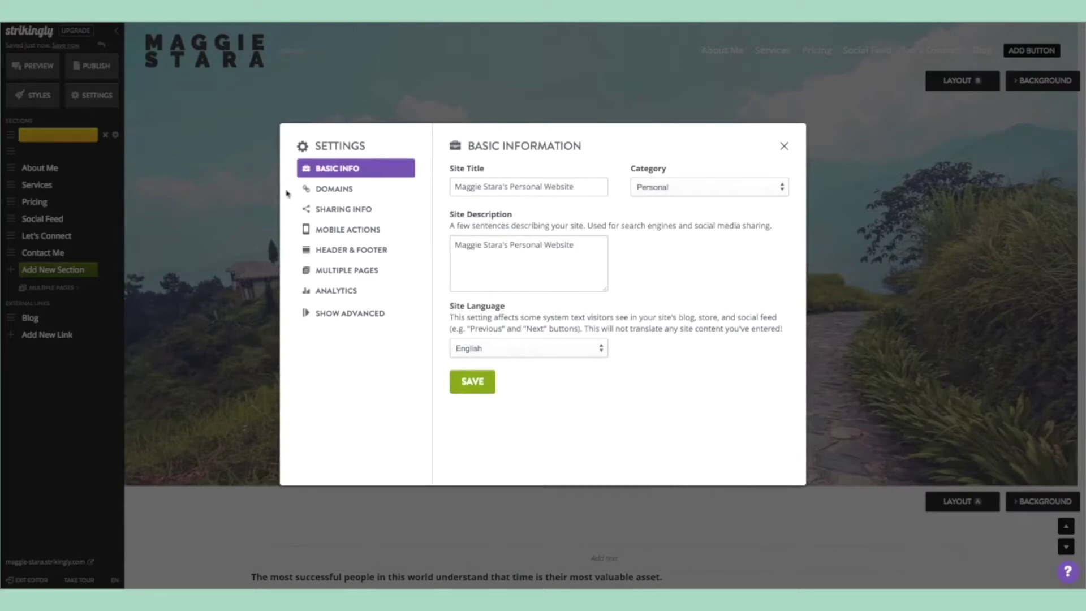
click(339, 189)
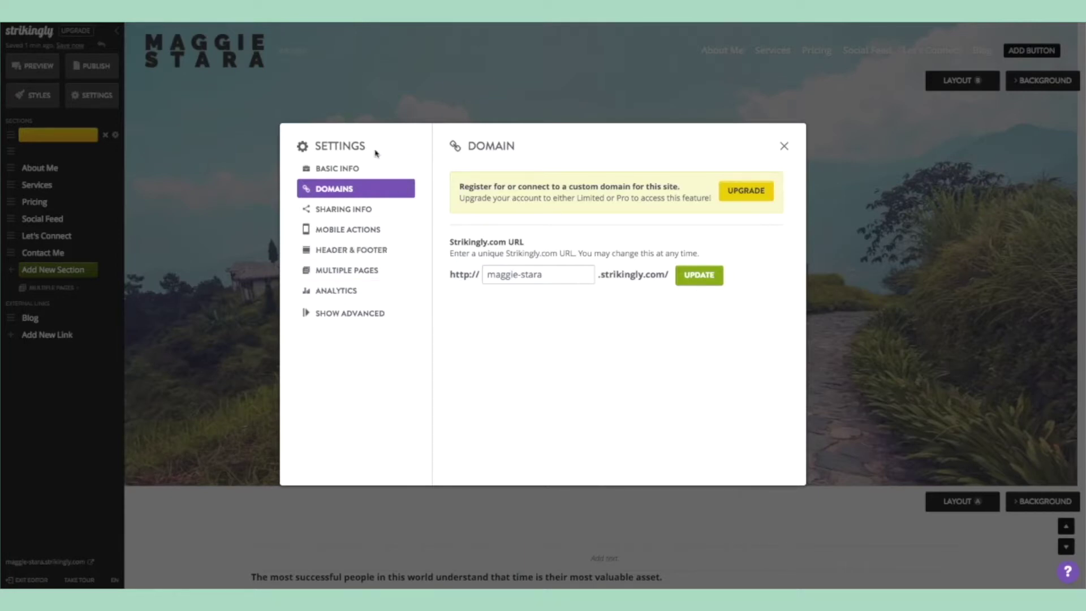
click(784, 148)
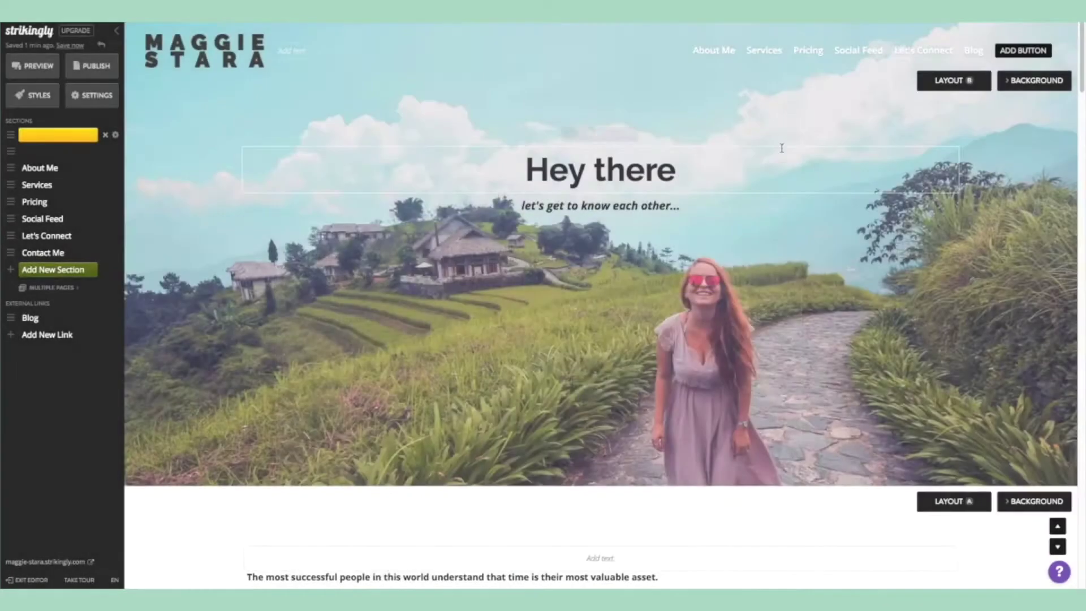